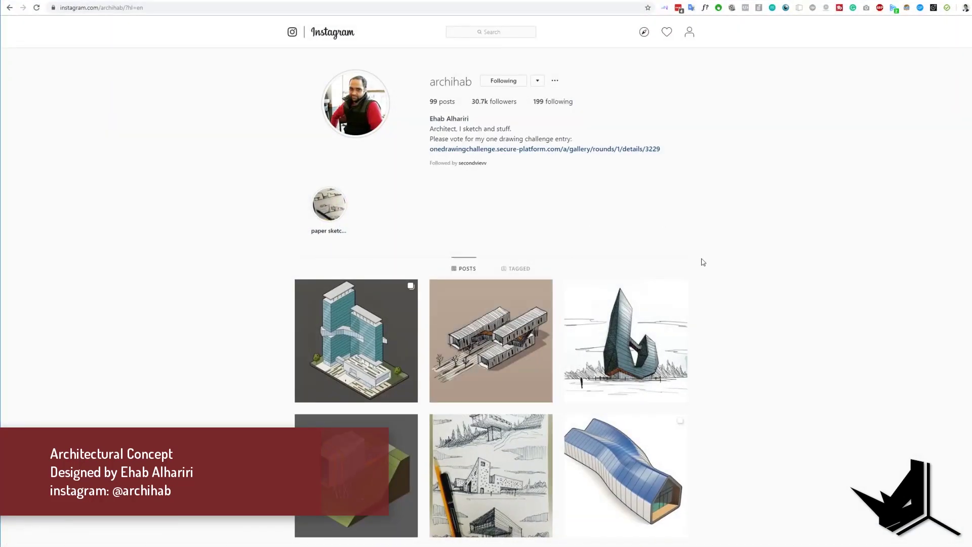
# Step: Look through the architect's Instagram posts of building concept sketches
pyautogui.scroll(-4, 703, 261)
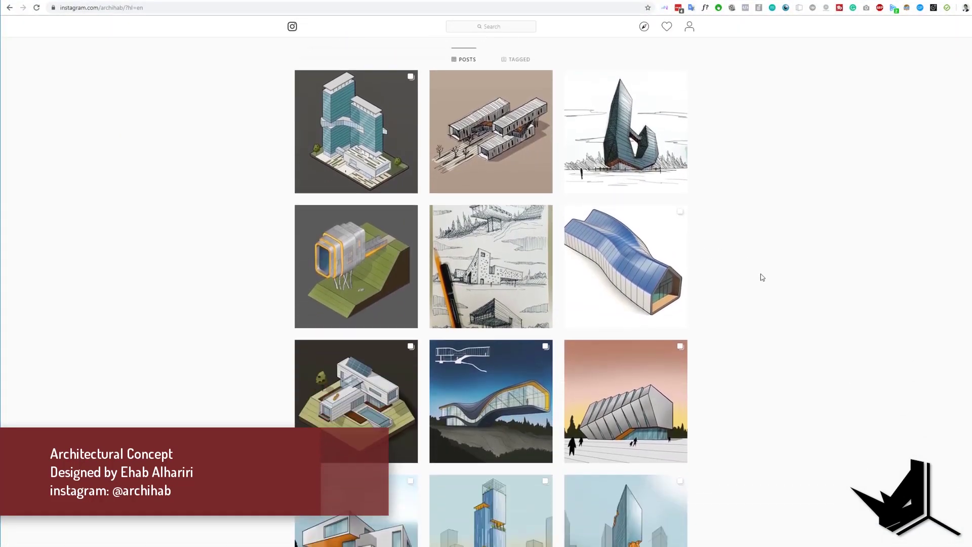
pyautogui.scroll(-3, 753, 277)
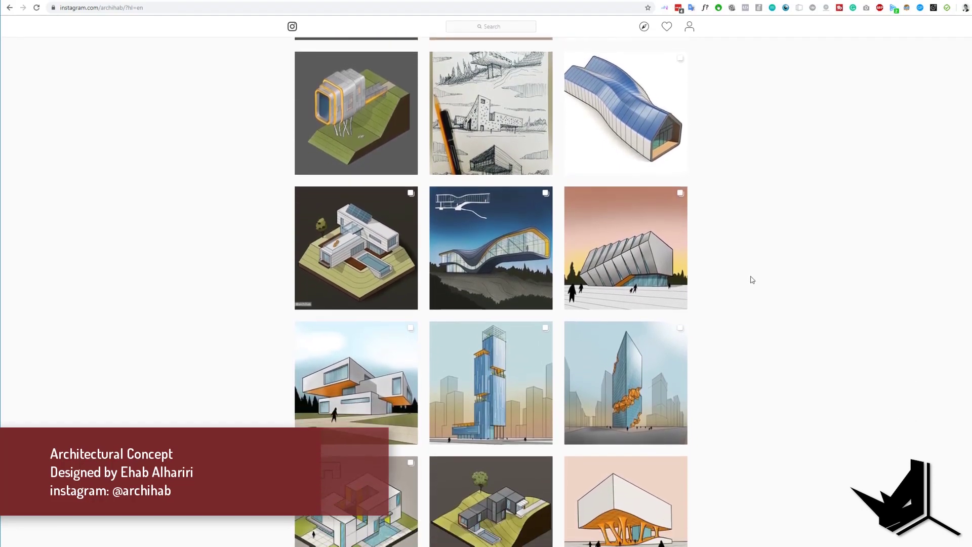
pyautogui.scroll(-2, 751, 302)
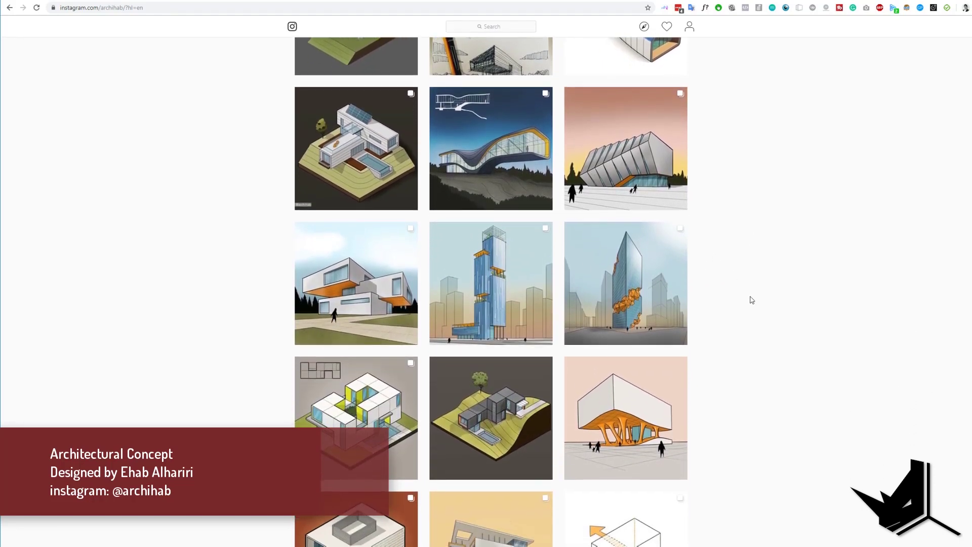
pyautogui.scroll(-6, 751, 302)
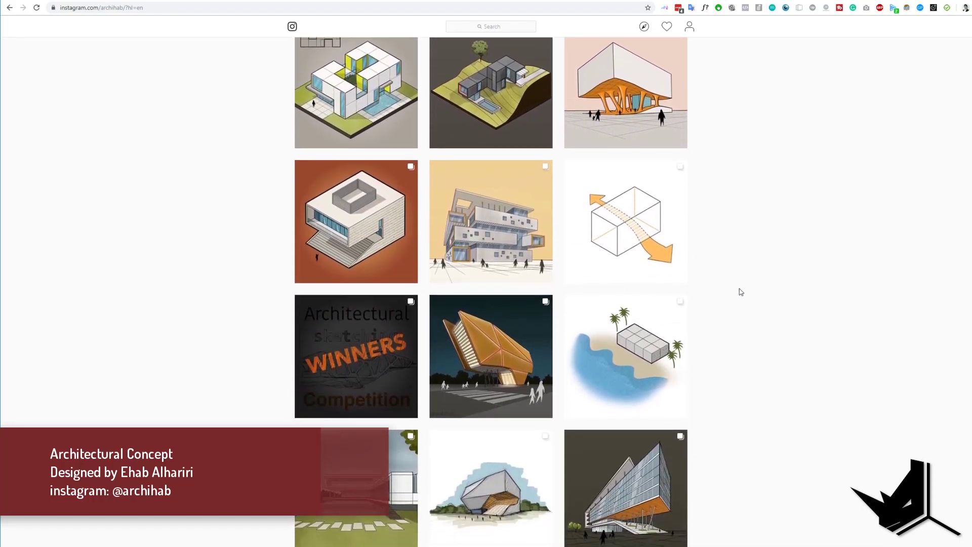
pyautogui.scroll(-8, 741, 291)
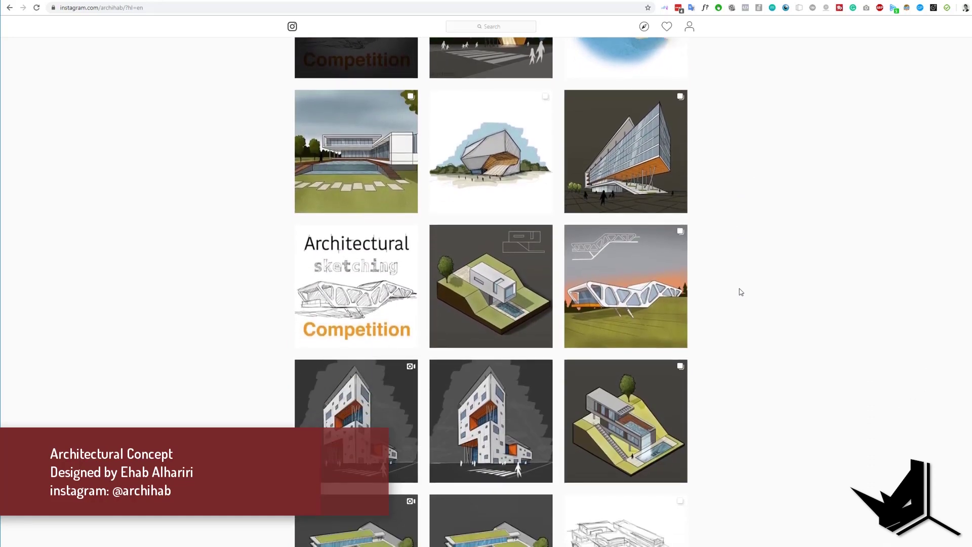
pyautogui.scroll(-11, 740, 292)
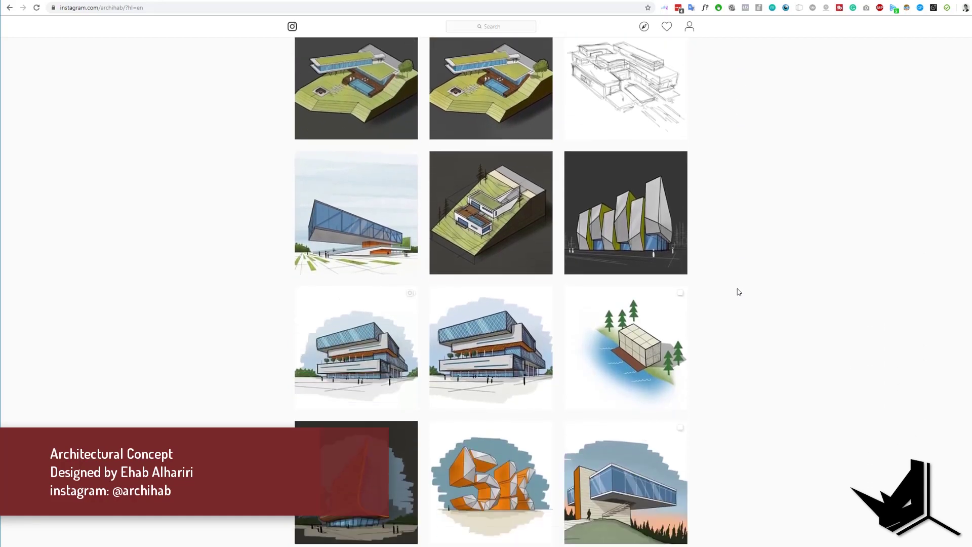
pyautogui.scroll(-9, 739, 292)
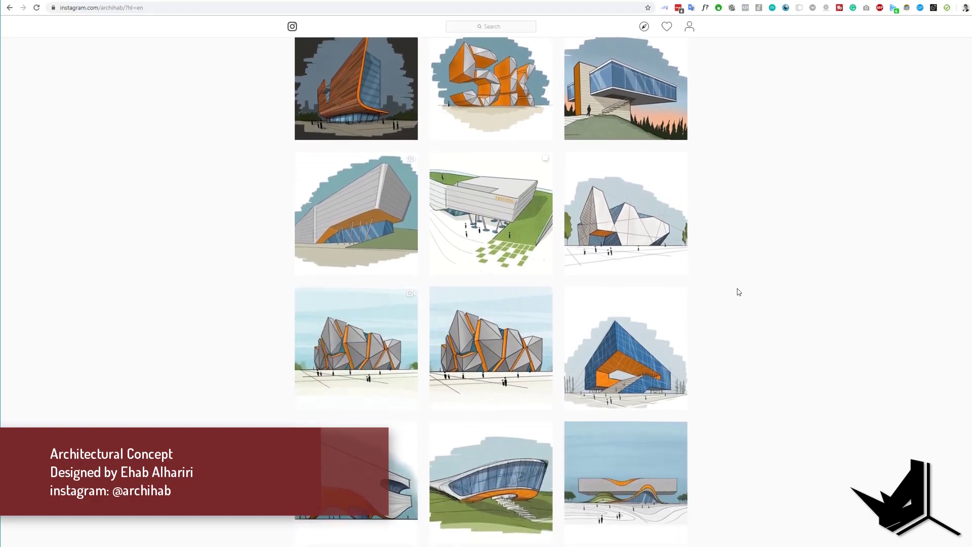
pyautogui.scroll(-10, 723, 281)
pyautogui.scroll(6, 729, 269)
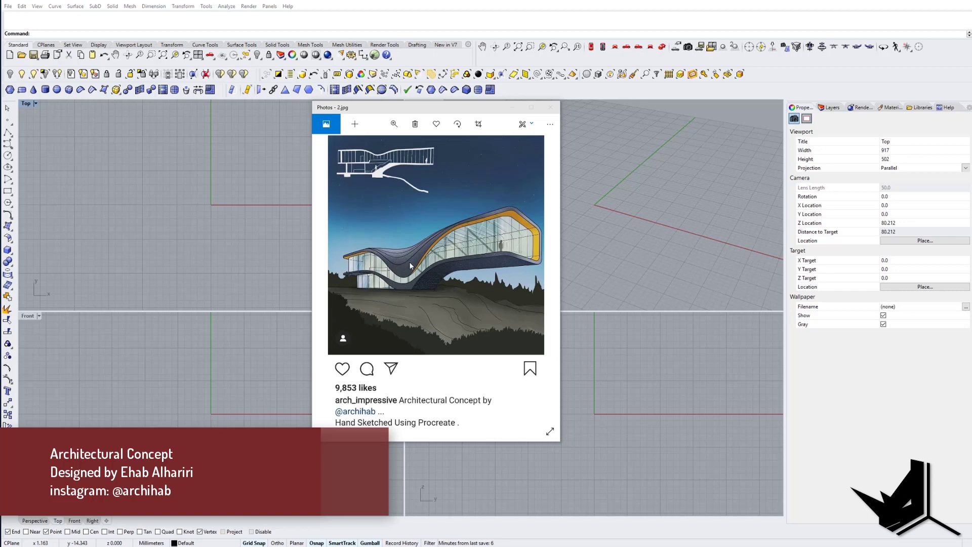
# Step: Switch to Rhino and place the reference image 2.jpg as a picture in the Top viewport
pyautogui.click(512, 107)
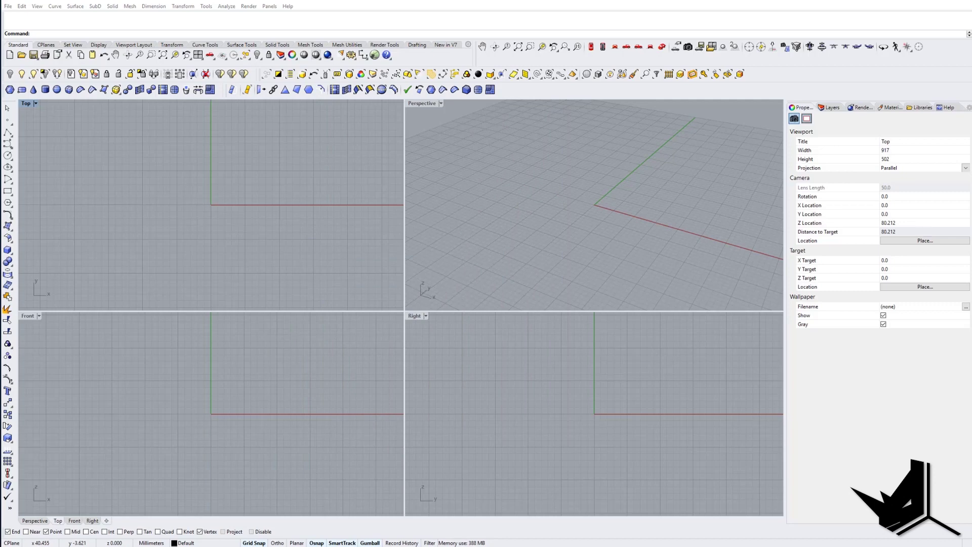
pyautogui.moveTo(171, 205); pyautogui.dragTo(171, 205)
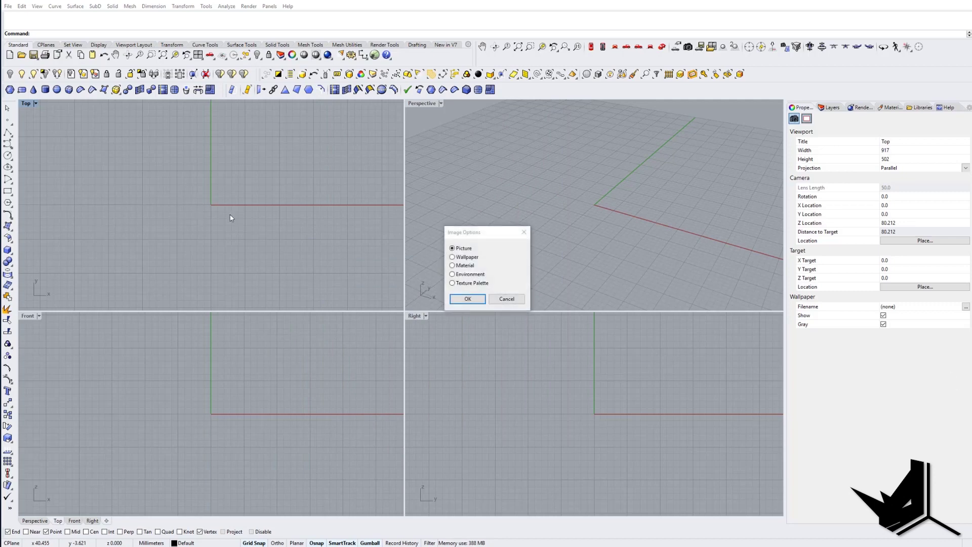
pyautogui.click(466, 299)
pyautogui.click(136, 273)
pyautogui.scroll(-5, 241, 251)
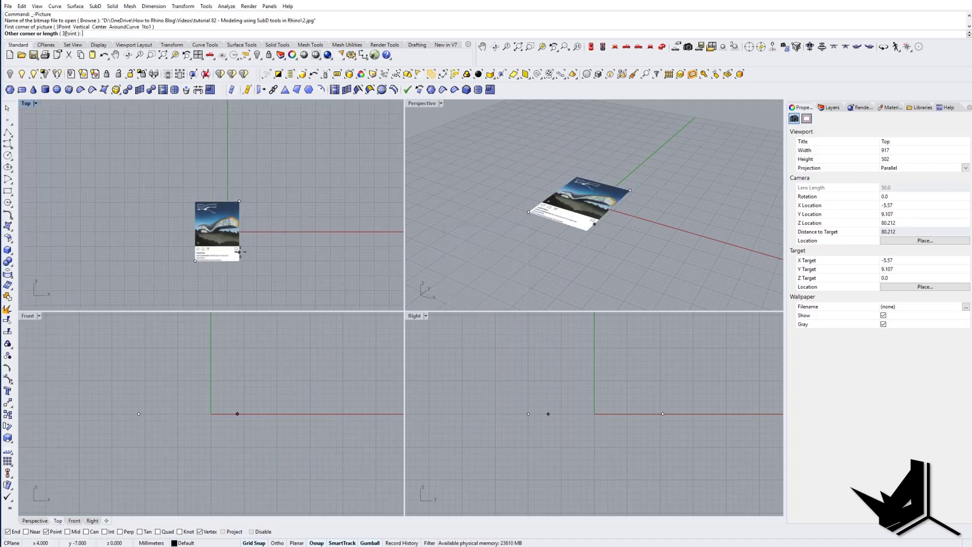
pyautogui.click(352, 253)
pyautogui.moveTo(314, 199); pyautogui.dragTo(242, 243, button='right')
pyautogui.scroll(-2, 242, 243)
pyautogui.click(230, 228)
pyautogui.moveTo(151, 212); pyautogui.dragTo(167, 206, button='right')
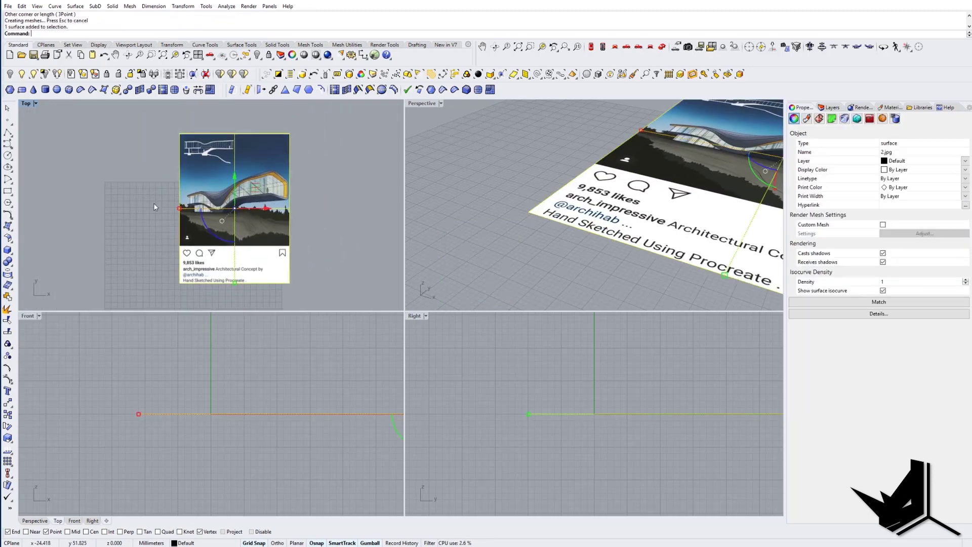
# Step: Draw a rectangle across the picture that frames the building
pyautogui.scroll(2, 168, 206)
pyautogui.moveTo(219, 230); pyautogui.dragTo(186, 213, button='right')
pyautogui.press('Escape')
pyautogui.write('Rectangle')
pyautogui.press('Return')
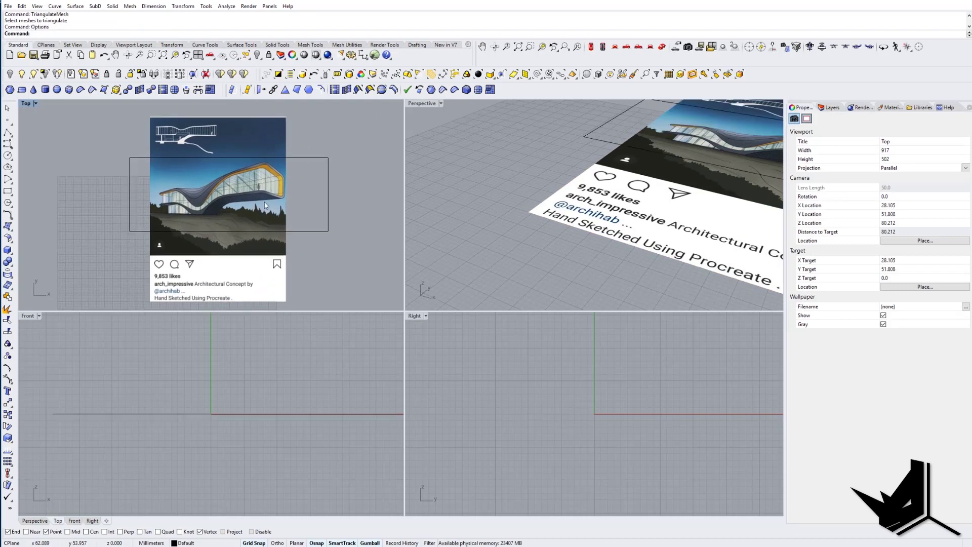
# Step: Trim away the parts of the picture above and below the rectangle, and delete the rectangle
pyautogui.moveTo(271, 203); pyautogui.dragTo(258, 209, button='right')
pyautogui.write('Trim')
pyautogui.press('Return')
pyautogui.hotkey('ctrl', 'a')
pyautogui.press('Return')
pyautogui.click(260, 144)
pyautogui.click(266, 274)
pyautogui.press('Return')
pyautogui.click(275, 235)
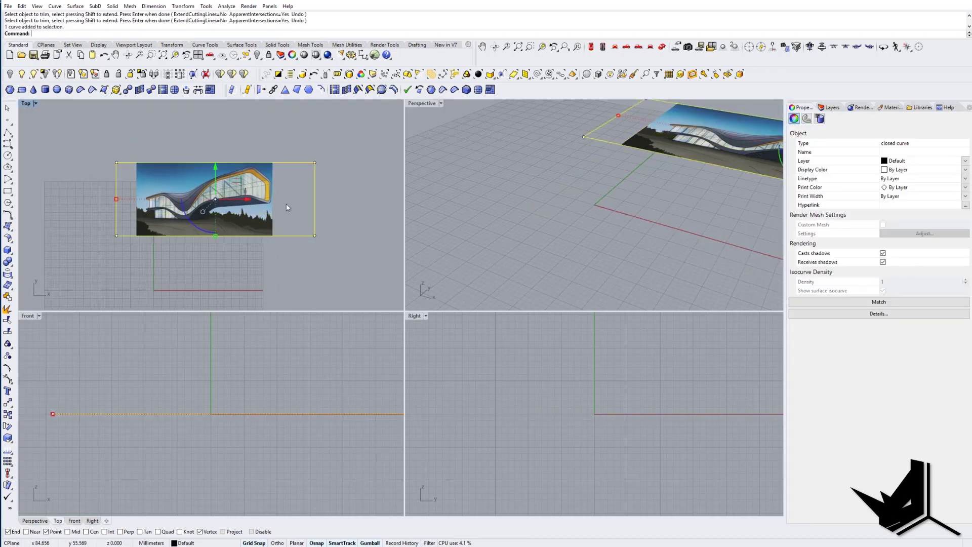
pyautogui.press('Delete')
# Step: Move the trimmed picture closer to the origin and show it from the top in a maximized viewport
pyautogui.moveTo(286, 207); pyautogui.dragTo(273, 187, button='right')
pyautogui.click(207, 157)
pyautogui.moveTo(206, 157); pyautogui.dragTo(229, 201)
pyautogui.doubleClick(425, 108)
pyautogui.keyDown('shift'); pyautogui.moveTo(602, 228); pyautogui.dragTo(377, 292, button='right'); pyautogui.keyUp('shift')
pyautogui.scroll(-6, 479, 265)
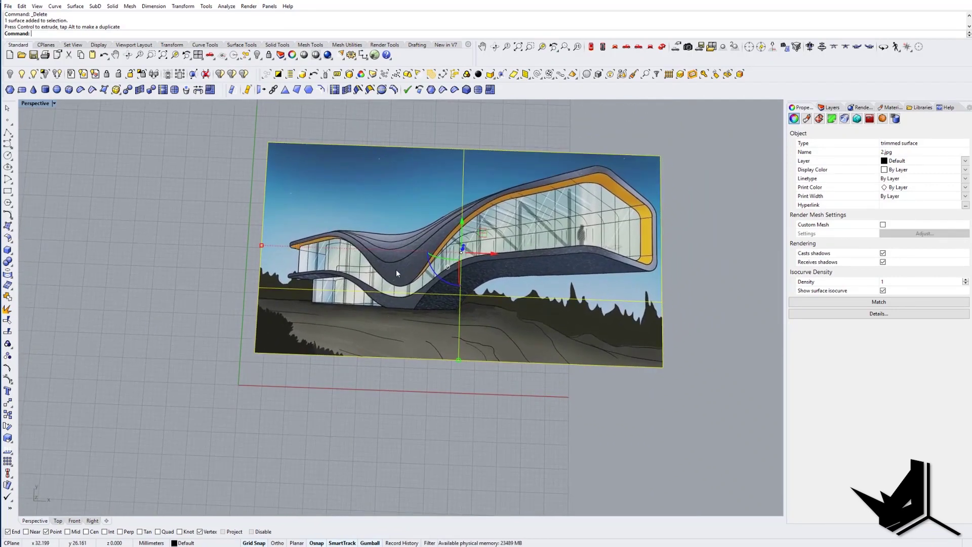
pyautogui.moveTo(368, 232); pyautogui.dragTo(334, 245, button='right')
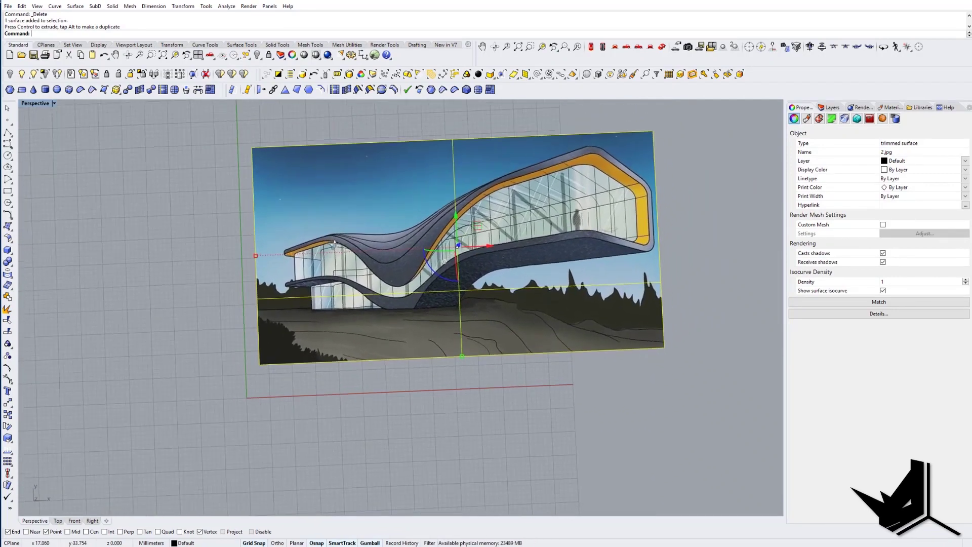
pyautogui.moveTo(403, 286)
pyautogui.mouseDown(button='right')
pyautogui.moveTo(416, 329)
pyautogui.moveTo(400, 287)
pyautogui.mouseUp(button='right')
pyautogui.click(591, 47)
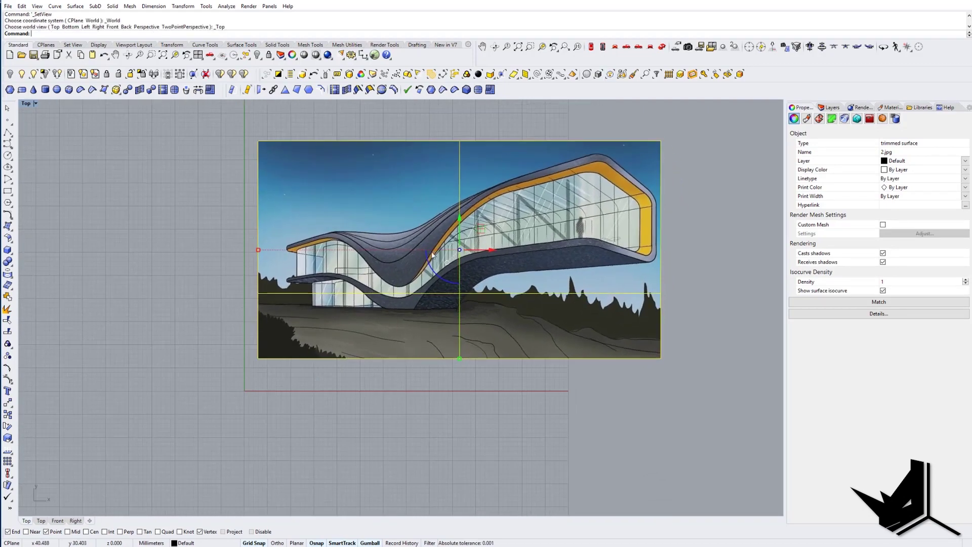
pyautogui.click(388, 139)
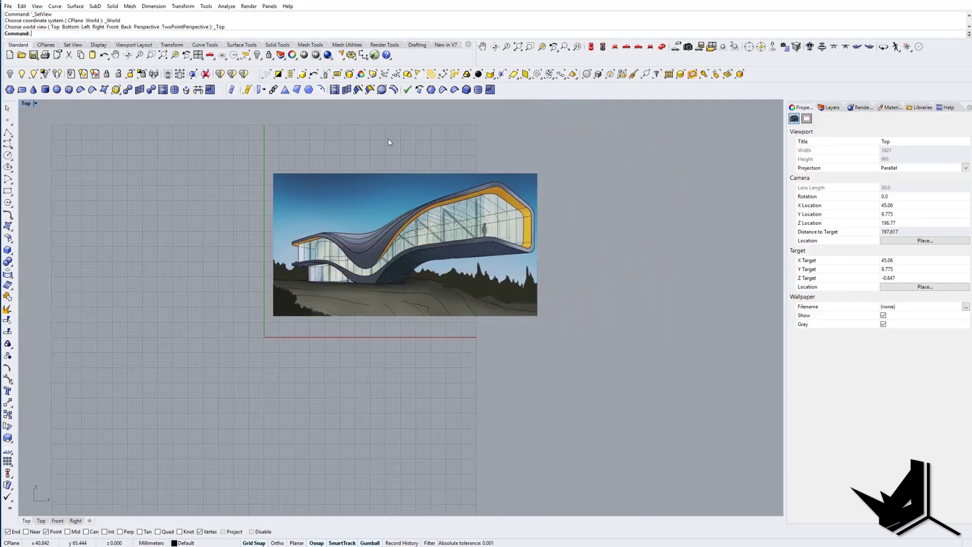
# Step: Create a long SubD plane in front of the picture with an X count of 8
pyautogui.click(22, 91)
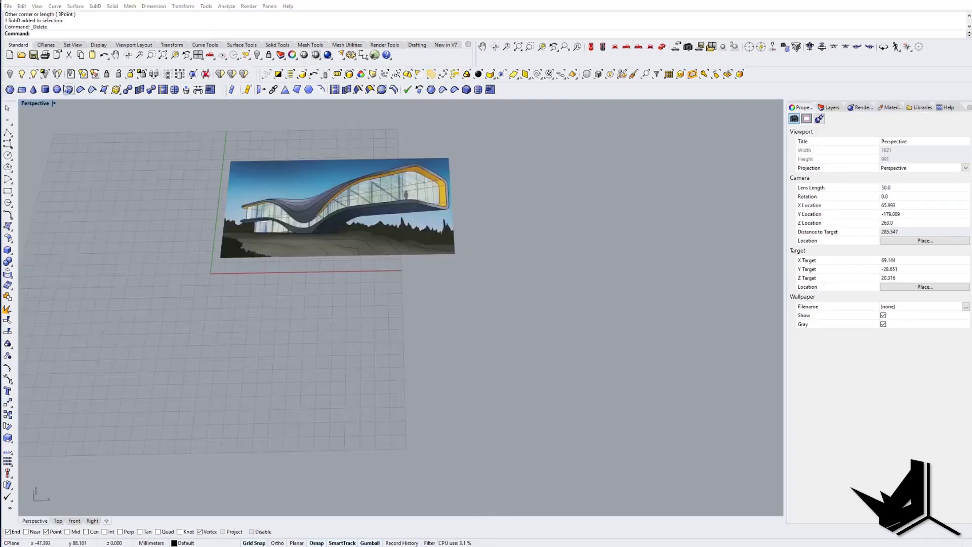
pyautogui.click(23, 91)
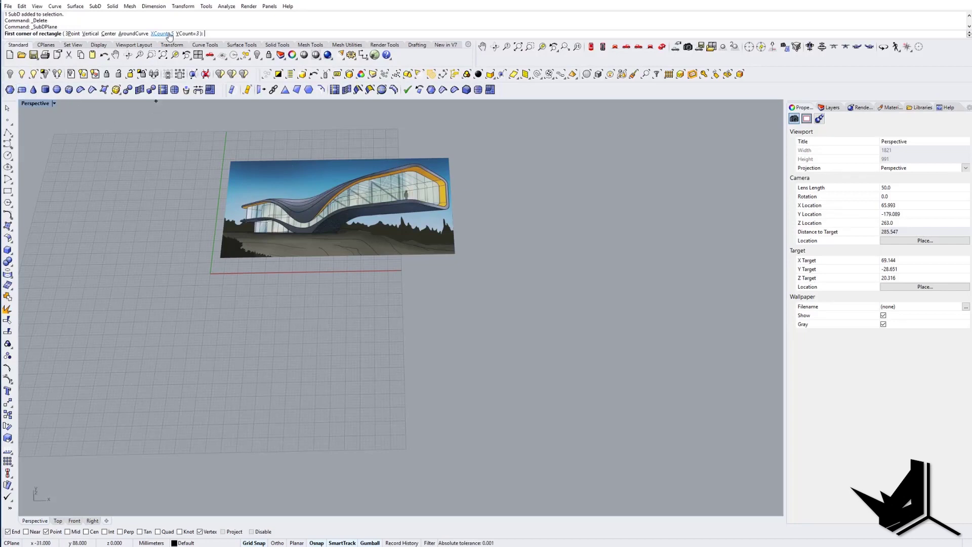
pyautogui.click(152, 34)
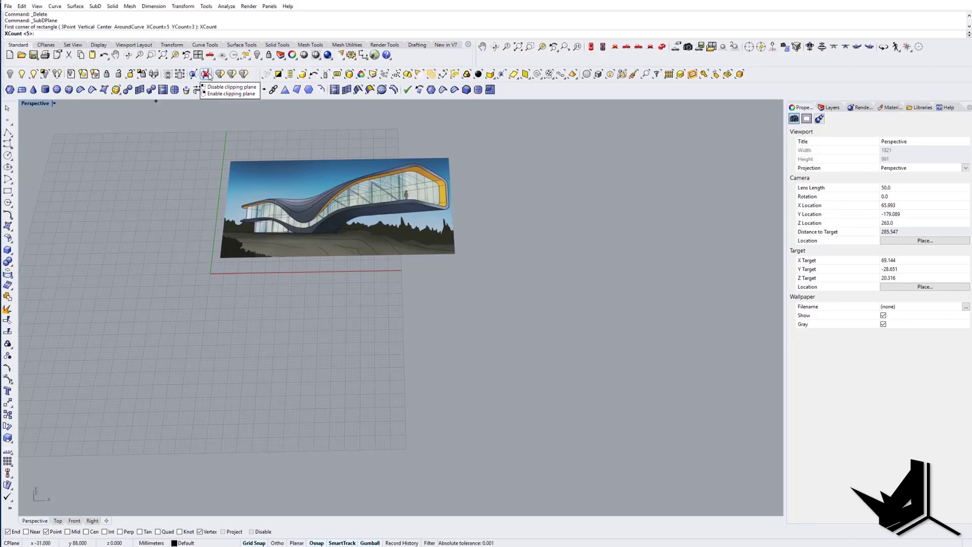
pyautogui.write('8')
pyautogui.press('Return')
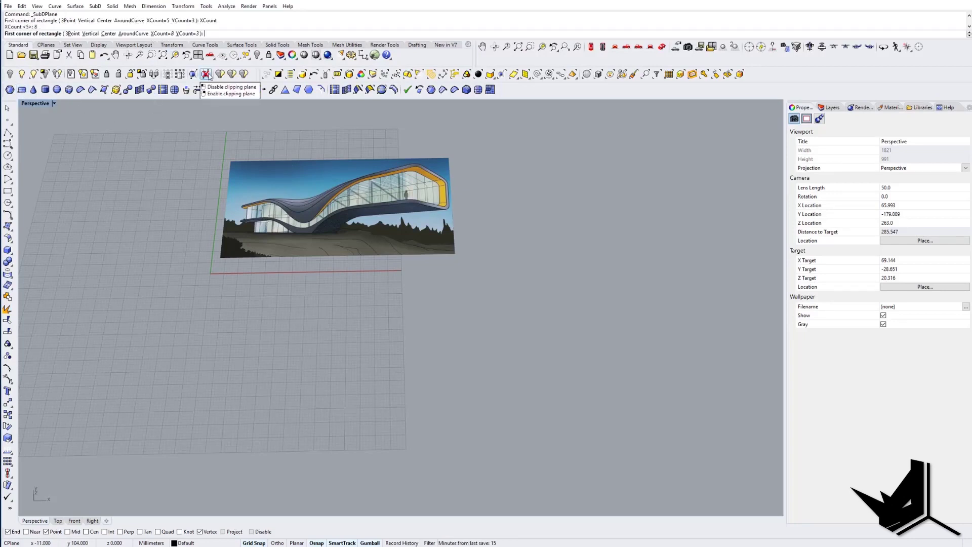
pyautogui.keyDown('shift'); pyautogui.moveTo(147, 308); pyautogui.dragTo(193, 287, button='right'); pyautogui.keyUp('shift')
pyautogui.click(183, 258)
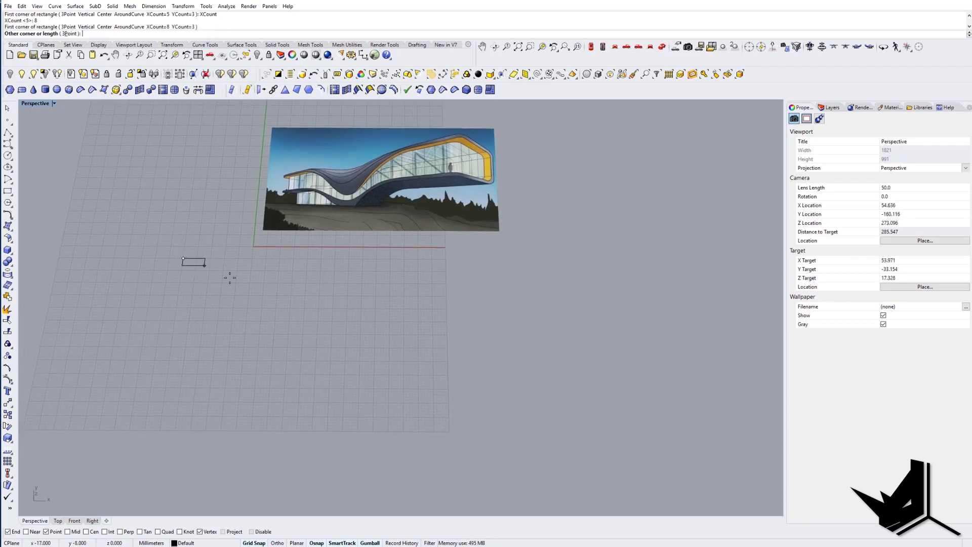
pyautogui.click(669, 377)
# Step: Examine the SubD plane's corners, edges and inner faces in the Top view
pyautogui.moveTo(534, 369); pyautogui.dragTo(458, 315, button='right')
pyautogui.keyDown('shift'); pyautogui.moveTo(218, 277); pyautogui.dragTo(330, 274, button='right'); pyautogui.keyUp('shift')
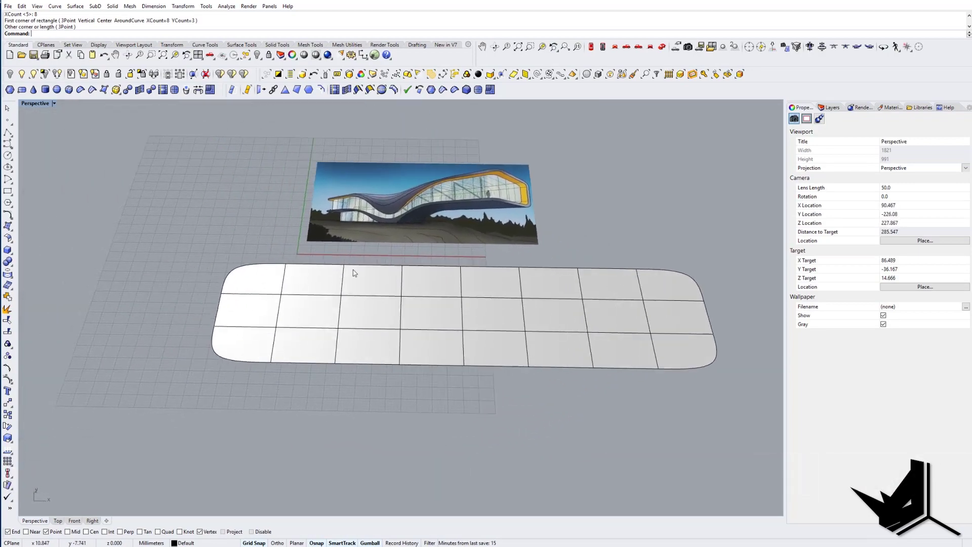
pyautogui.scroll(4, 250, 271)
pyautogui.moveTo(304, 308); pyautogui.dragTo(310, 343, button='right')
pyautogui.click(591, 47)
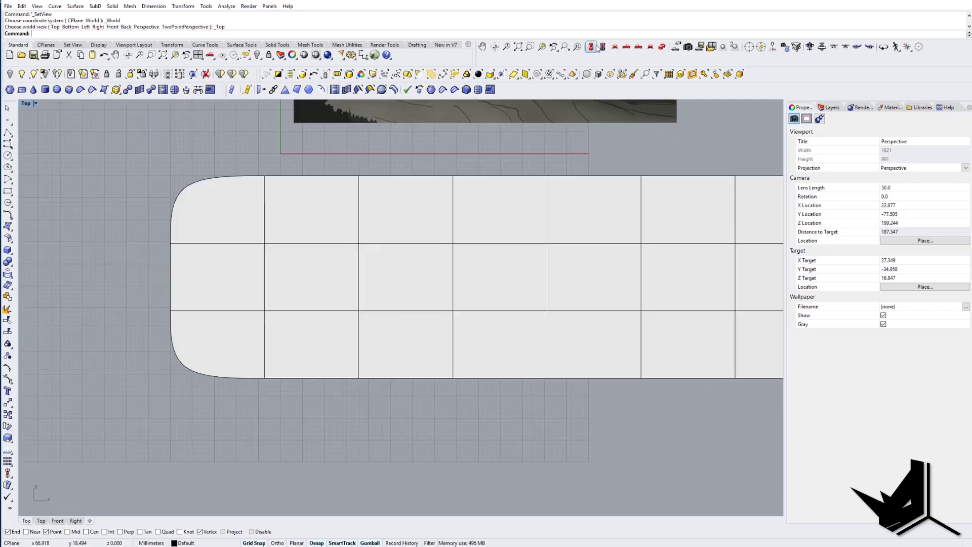
pyautogui.scroll(2, 297, 182)
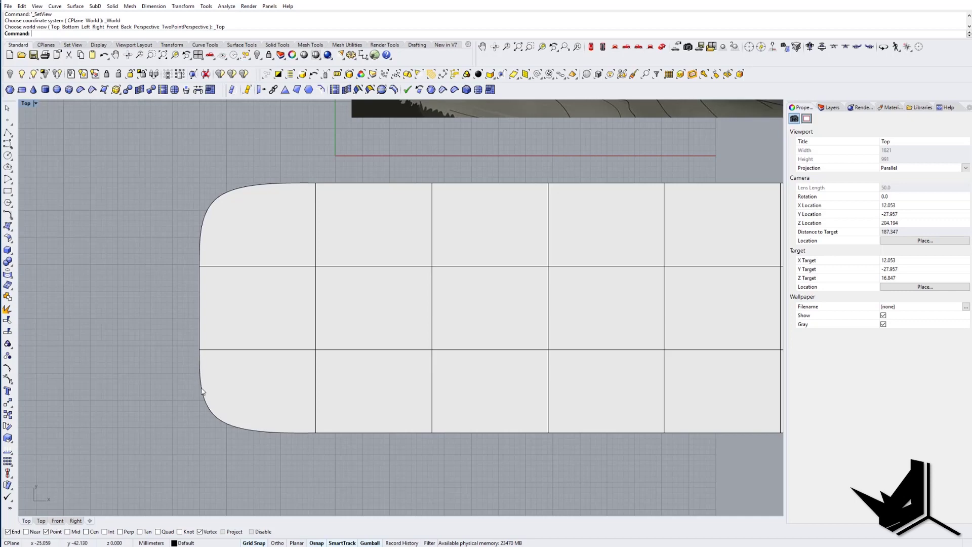
pyautogui.scroll(-5, 218, 257)
pyautogui.scroll(4, 380, 244)
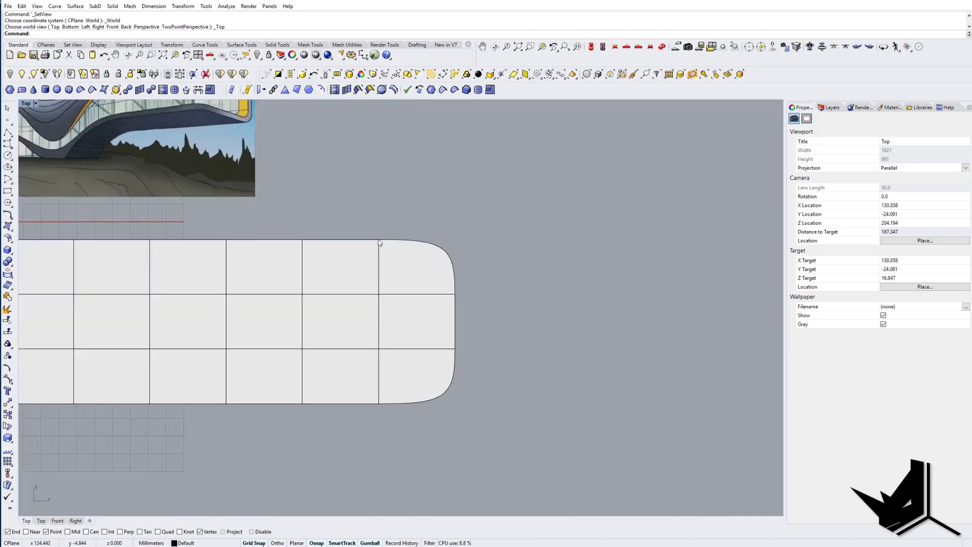
pyautogui.moveTo(402, 322); pyautogui.dragTo(491, 328, button='right')
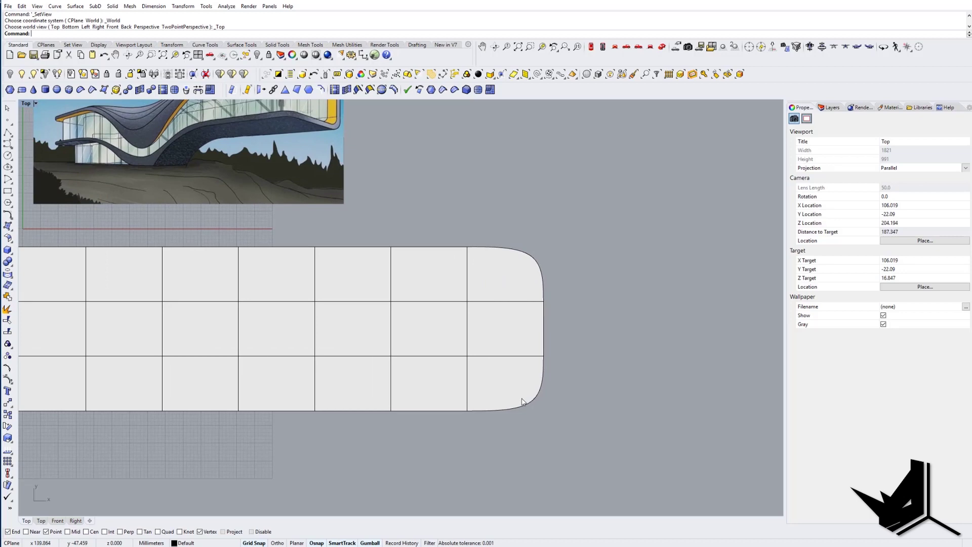
pyautogui.moveTo(313, 276); pyautogui.dragTo(492, 294, button='right')
pyautogui.scroll(-2, 491, 294)
pyautogui.moveTo(421, 303); pyautogui.dragTo(375, 294, button='right')
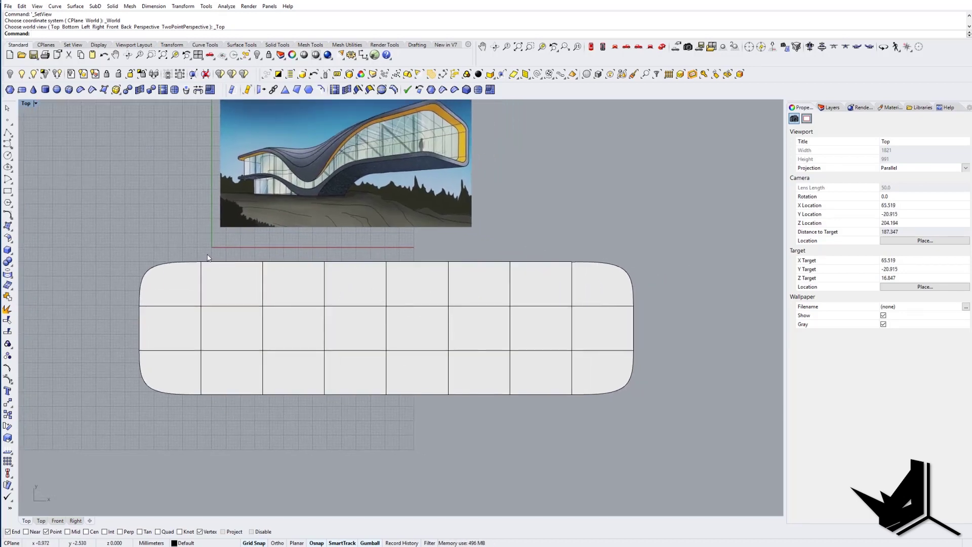
pyautogui.moveTo(200, 241); pyautogui.dragTo(572, 417)
pyautogui.moveTo(201, 252); pyautogui.dragTo(573, 418)
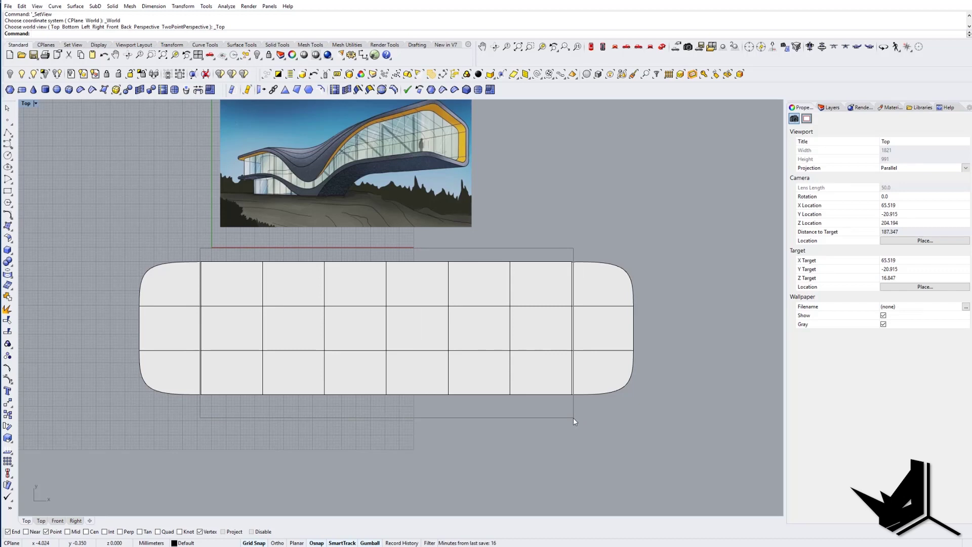
pyautogui.moveTo(573, 417); pyautogui.dragTo(573, 417)
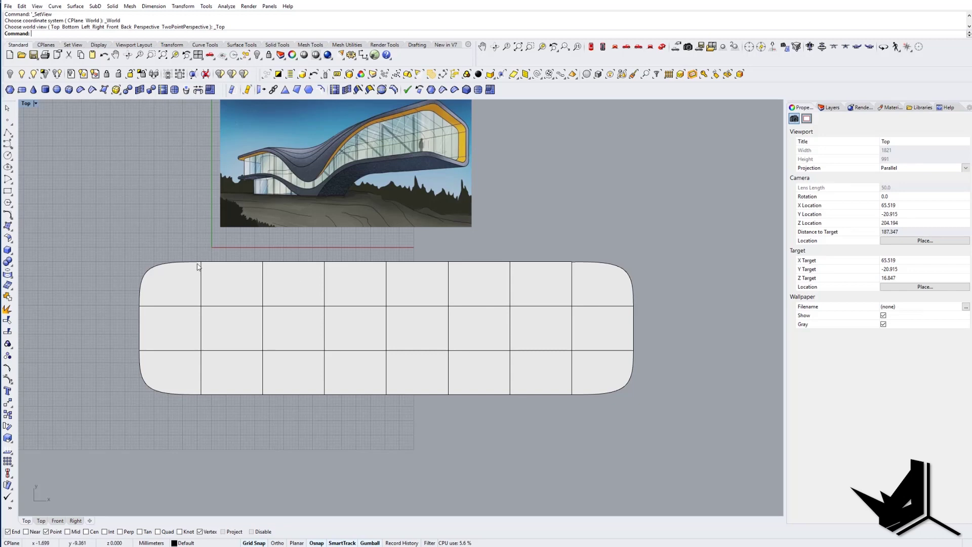
# Step: Raise the SubD plane vertically above the grid in the Perspective view
pyautogui.click(662, 47)
pyautogui.moveTo(440, 265); pyautogui.dragTo(354, 300, button='right')
pyautogui.scroll(-5, 394, 273)
pyautogui.click(354, 300)
pyautogui.keyDown('shift'); pyautogui.moveTo(449, 316); pyautogui.dragTo(325, 299, button='right'); pyautogui.keyUp('shift')
pyautogui.moveTo(285, 299); pyautogui.dragTo(282, 258)
pyautogui.moveTo(303, 247); pyautogui.dragTo(375, 288, button='right')
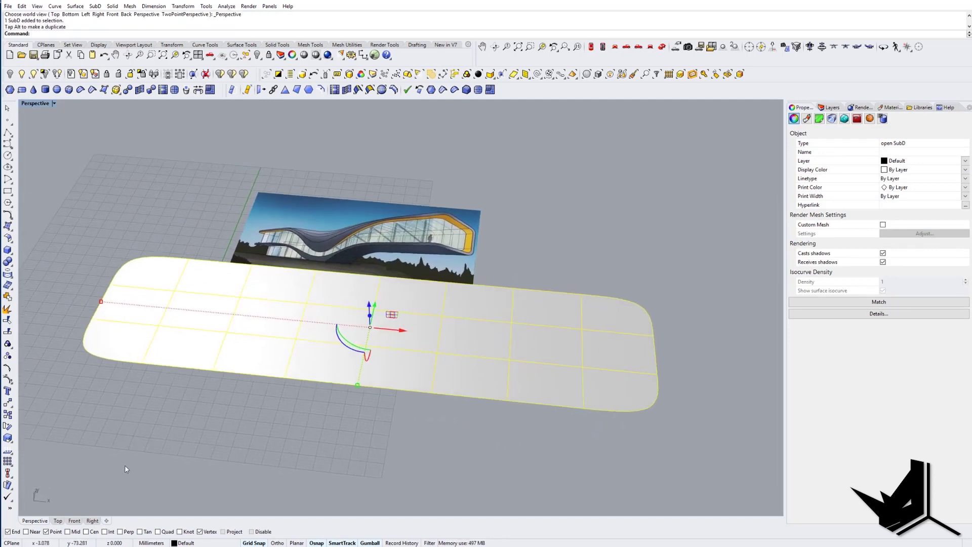
pyautogui.moveTo(117, 424); pyautogui.dragTo(148, 393, button='right')
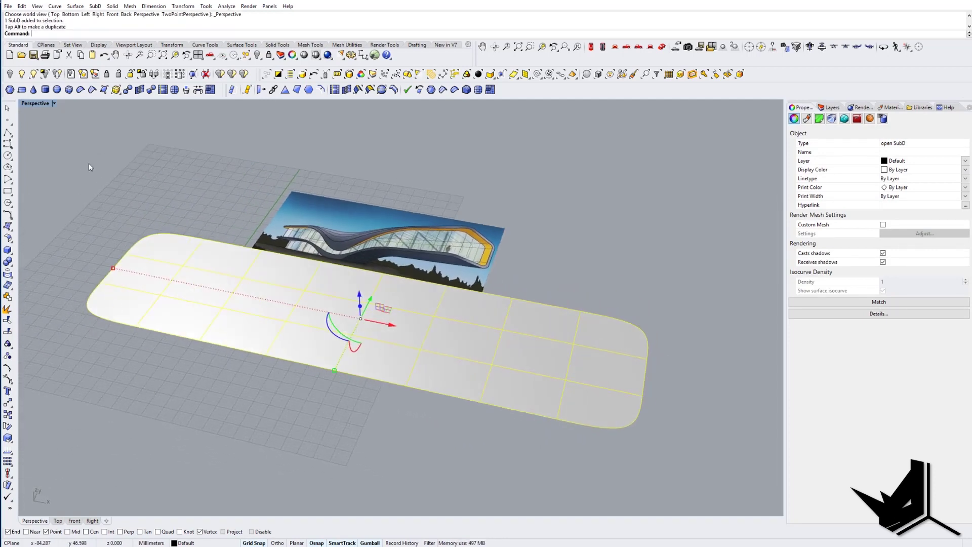
# Step: Show the SubD plane's control points and lower two adjacent faces on its front edge to form a dip
pyautogui.press('F10')
pyautogui.moveTo(324, 341); pyautogui.dragTo(289, 332, button='right')
pyautogui.keyDown('ctrl'); pyautogui.keyDown('shift'); pyautogui.click(234, 318); pyautogui.keyUp('shift'); pyautogui.keyUp('ctrl')
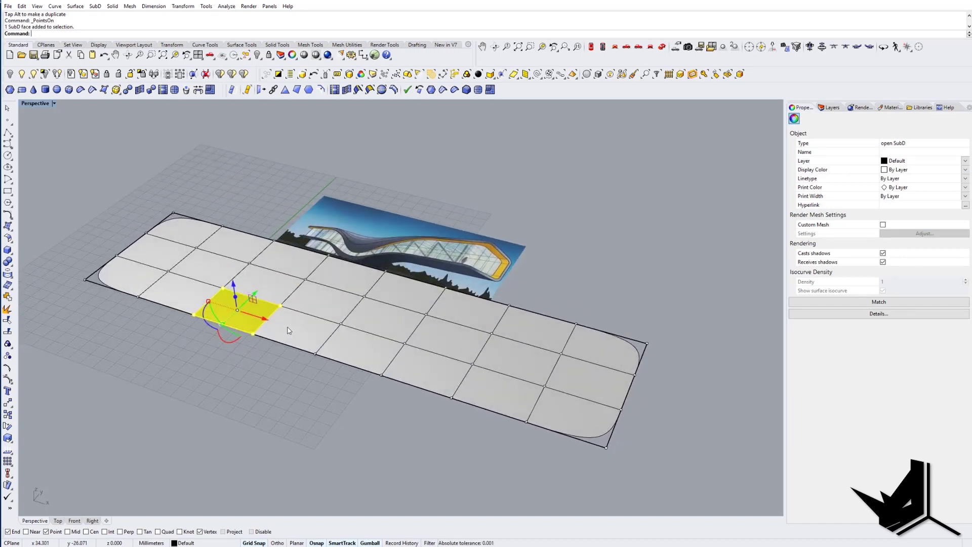
pyautogui.keyDown('ctrl'); pyautogui.keyDown('shift'); pyautogui.click(287, 332); pyautogui.keyUp('shift'); pyautogui.keyUp('ctrl')
pyautogui.moveTo(288, 332); pyautogui.dragTo(279, 262, button='right')
pyautogui.moveTo(279, 262); pyautogui.dragTo(367, 375)
# Step: Try to reshape the dip by moving single control points on its front edge and inside, and undo the changes
pyautogui.moveTo(365, 375); pyautogui.dragTo(355, 395, button='right')
pyautogui.click(377, 400)
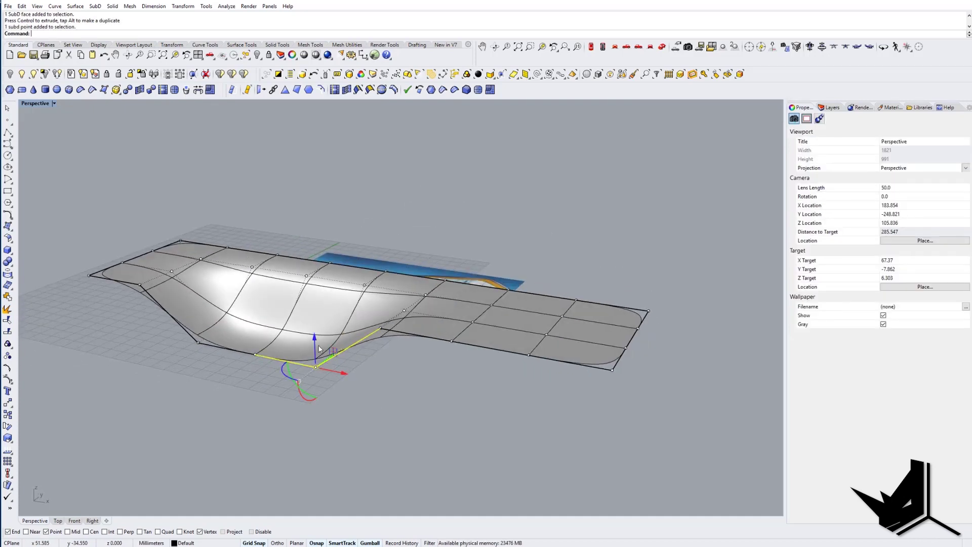
pyautogui.moveTo(362, 385); pyautogui.dragTo(346, 352, button='right')
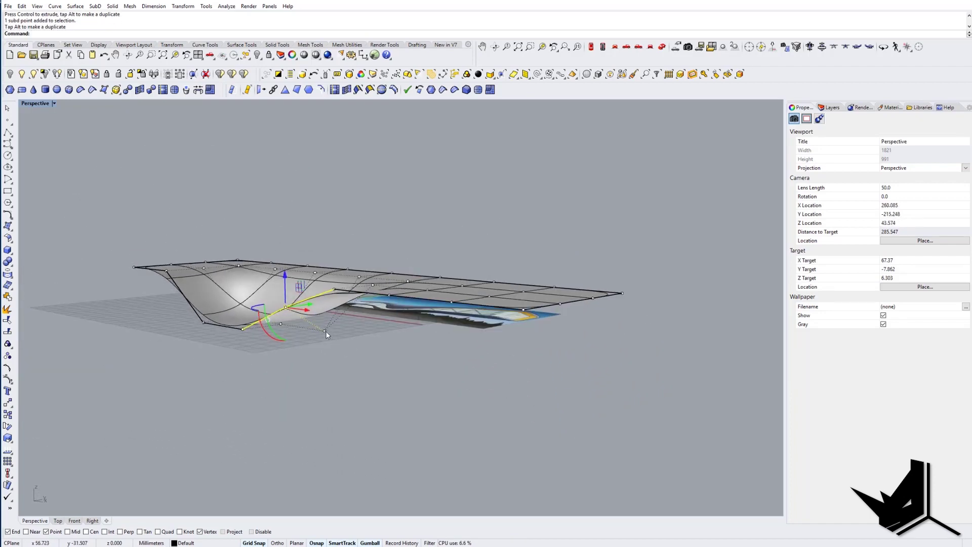
pyautogui.moveTo(326, 275); pyautogui.dragTo(386, 324, button='right')
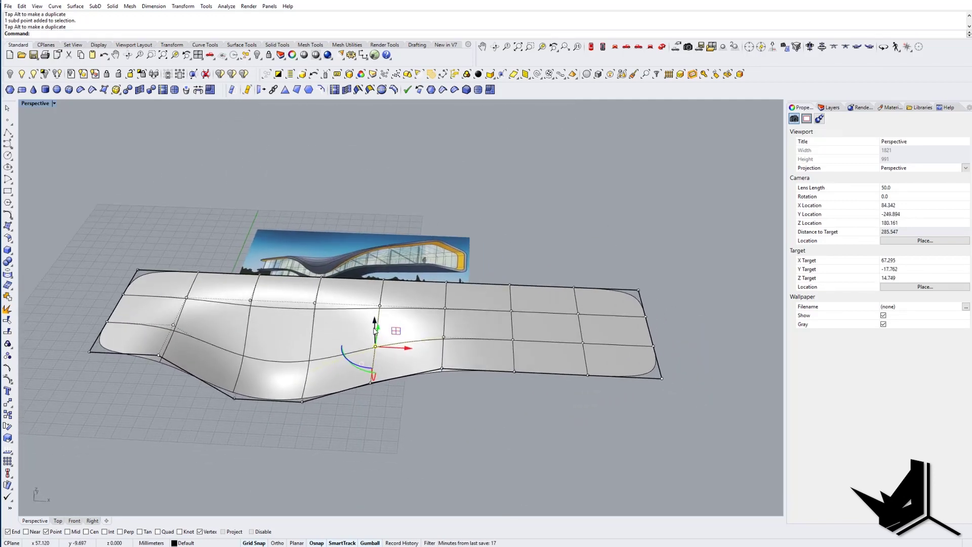
pyautogui.hotkey('ctrl', 'z')
pyautogui.moveTo(373, 338); pyautogui.dragTo(351, 324, button='right')
pyautogui.moveTo(369, 330); pyautogui.dragTo(369, 291)
pyautogui.moveTo(369, 291)
pyautogui.mouseDown(button='right')
pyautogui.moveTo(361, 310)
pyautogui.moveTo(383, 325)
pyautogui.mouseUp(button='right')
# Step: Show the SubD's control points and lower a face on the front edge vertically to form the dip
pyautogui.press('F10')
pyautogui.moveTo(333, 346); pyautogui.dragTo(322, 292, button='right')
pyautogui.keyDown('ctrl'); pyautogui.keyDown('shift'); pyautogui.click(330, 340); pyautogui.keyUp('shift'); pyautogui.keyUp('ctrl')
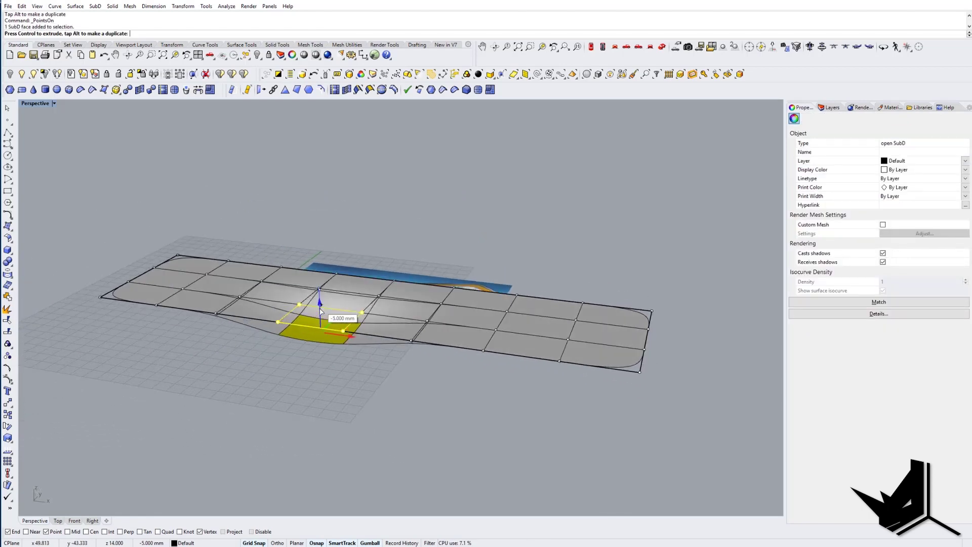
pyautogui.moveTo(319, 340); pyautogui.dragTo(320, 342)
pyautogui.moveTo(357, 361); pyautogui.dragTo(259, 334, button='right')
pyautogui.click(259, 334)
# Step: Raise the two inner control points just behind the dip's front edge, using Wireframe display to select them
pyautogui.moveTo(319, 281); pyautogui.dragTo(330, 289, button='right')
pyautogui.hotkey('ctrl', 'alt', 'w')
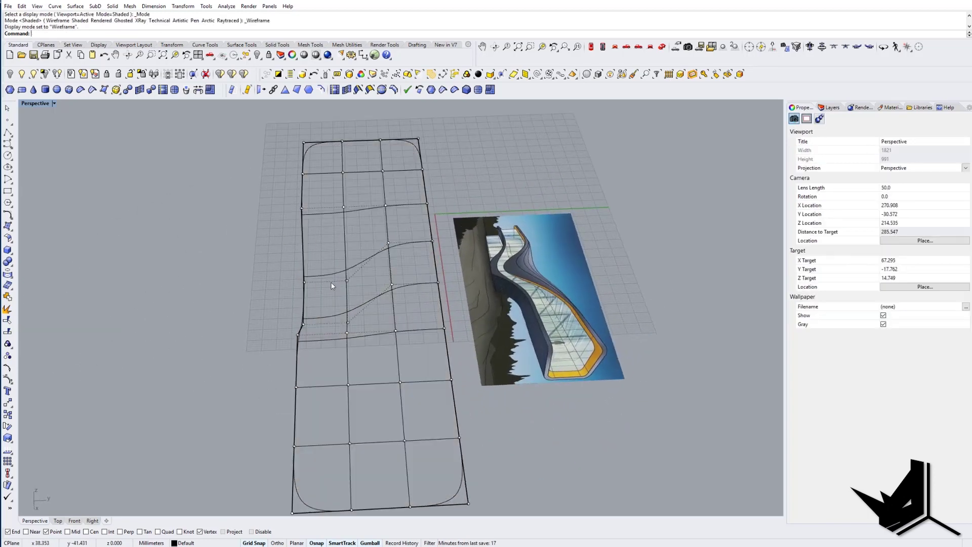
pyautogui.scroll(4, 338, 261)
pyautogui.moveTo(338, 262); pyautogui.dragTo(363, 354)
pyautogui.moveTo(364, 355); pyautogui.dragTo(402, 310, button='right')
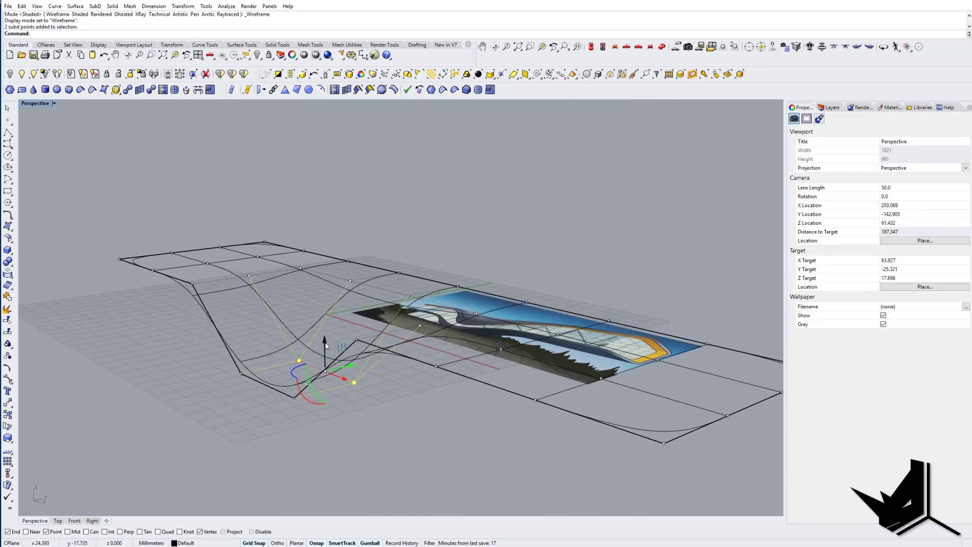
pyautogui.moveTo(328, 306); pyautogui.dragTo(328, 305)
# Step: Return to Shaded display and adjust the heights of individual front-edge control points of the dip
pyautogui.moveTo(349, 284); pyautogui.dragTo(329, 387, button='right')
pyautogui.moveTo(372, 349)
pyautogui.keyDown('shift'); pyautogui.mouseDown(button='right')
pyautogui.moveTo(375, 392)
pyautogui.moveTo(379, 284)
pyautogui.moveTo(455, 304)
pyautogui.mouseUp(button='right'); pyautogui.keyUp('shift')
pyautogui.scroll(-4, 379, 280)
pyautogui.hotkey('ctrl', 'alt', 's')
pyautogui.click(290, 398)
pyautogui.moveTo(291, 398); pyautogui.dragTo(299, 357, button='right')
pyautogui.click(339, 390)
pyautogui.moveTo(338, 360); pyautogui.dragTo(340, 348)
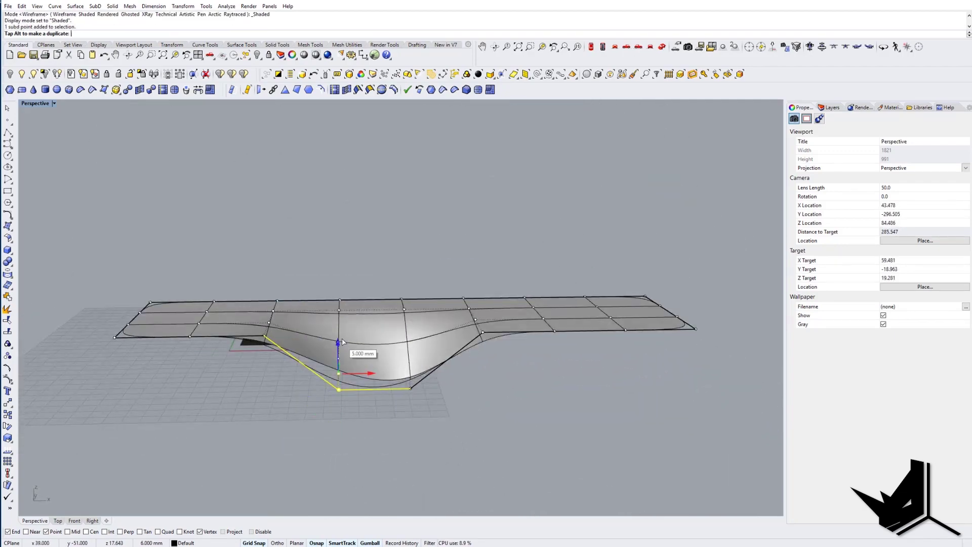
pyautogui.moveTo(484, 308); pyautogui.dragTo(483, 319)
pyautogui.moveTo(484, 319); pyautogui.dragTo(435, 364, button='right')
# Step: Select control points across the dip and adjust their positions, using Wireframe display for the inner ones
pyautogui.moveTo(435, 365); pyautogui.dragTo(354, 400, button='right')
pyautogui.keyDown('shift'); pyautogui.moveTo(354, 400); pyautogui.dragTo(441, 385, button='right'); pyautogui.keyUp('shift')
pyautogui.moveTo(246, 263); pyautogui.dragTo(348, 413)
pyautogui.moveTo(347, 420); pyautogui.dragTo(481, 347, button='right')
pyautogui.click(339, 402)
pyautogui.moveTo(484, 300); pyautogui.dragTo(419, 338, button='right')
pyautogui.hotkey('ctrl', 'alt', 'w')
pyautogui.moveTo(425, 308); pyautogui.dragTo(424, 307)
pyautogui.moveTo(425, 307)
pyautogui.mouseDown(button='right')
pyautogui.moveTo(466, 284)
pyautogui.moveTo(338, 349)
pyautogui.mouseUp(button='right')
pyautogui.hotkey('ctrl', 'alt', 's')
# Step: Try a small move of a control point beside the dip and undo it
pyautogui.moveTo(456, 253); pyautogui.dragTo(329, 299, button='right')
pyautogui.click(342, 291)
pyautogui.moveTo(405, 287)
pyautogui.mouseDown(button='right')
pyautogui.moveTo(369, 290)
pyautogui.moveTo(390, 265)
pyautogui.mouseUp(button='right')
pyautogui.moveTo(379, 311); pyautogui.dragTo(380, 312)
pyautogui.hotkey('ctrl', 'z')
# Step: Lower the middle front-edge control point of the dip to shape a deeper single-pointed funnel
pyautogui.moveTo(381, 312); pyautogui.dragTo(463, 341, button='right')
pyautogui.click(269, 391)
pyautogui.moveTo(284, 384); pyautogui.dragTo(283, 354, button='right')
pyautogui.moveTo(262, 356); pyautogui.dragTo(262, 386)
pyautogui.scroll(-8, 296, 343)
pyautogui.moveTo(296, 344)
pyautogui.mouseDown(button='right')
pyautogui.moveTo(309, 434)
pyautogui.moveTo(283, 339)
pyautogui.mouseUp(button='right')
pyautogui.moveTo(280, 338); pyautogui.dragTo(279, 380)
pyautogui.moveTo(303, 379); pyautogui.dragTo(416, 391, button='right')
pyautogui.click(380, 400)
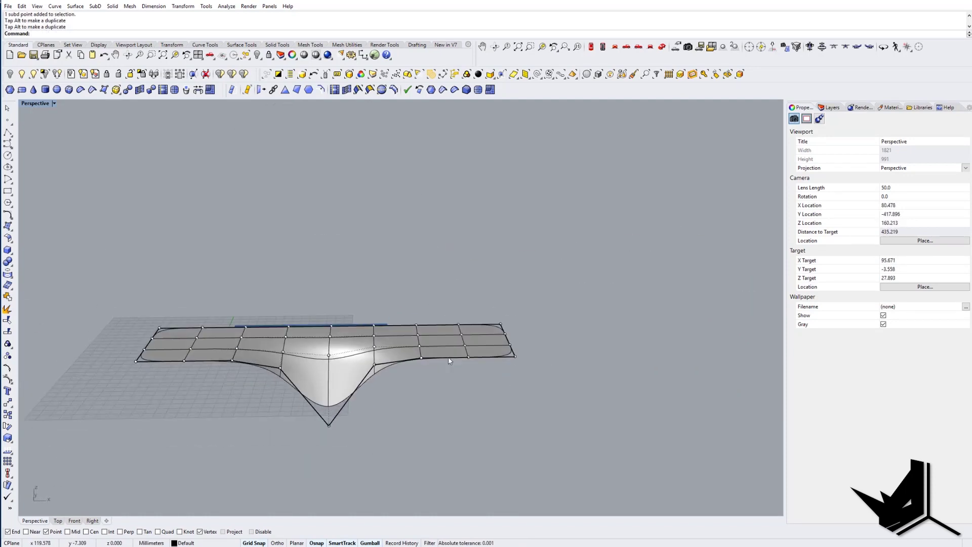
# Step: Stretch the SubD's far end outward along X and move the adjacent crosswise row of four control points outward too
pyautogui.moveTo(727, 343); pyautogui.dragTo(729, 344)
pyautogui.moveTo(526, 289); pyautogui.dragTo(483, 314, button='right')
pyautogui.moveTo(484, 334); pyautogui.dragTo(428, 377)
pyautogui.moveTo(478, 319); pyautogui.dragTo(469, 279, button='right')
pyautogui.moveTo(471, 311); pyautogui.dragTo(438, 380)
pyautogui.moveTo(495, 351); pyautogui.dragTo(499, 351)
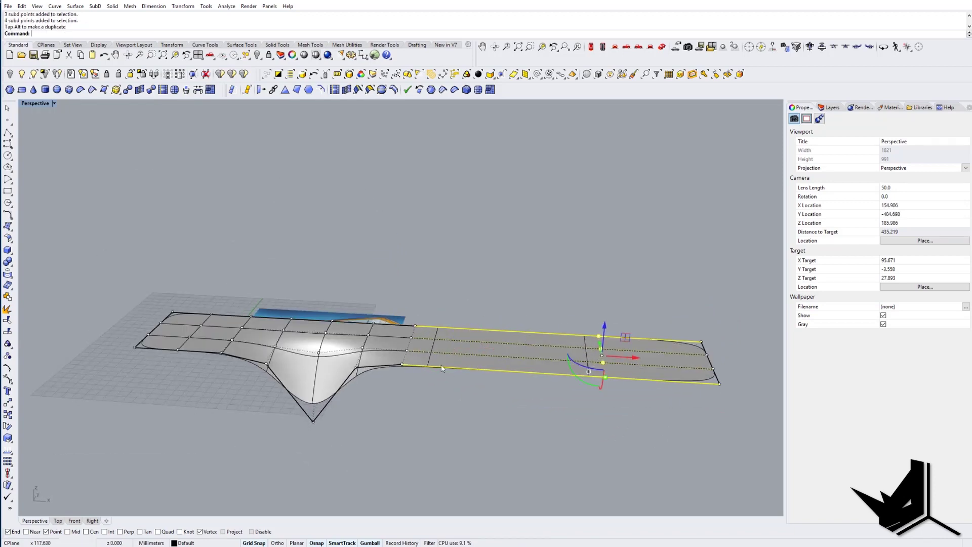
pyautogui.moveTo(563, 359); pyautogui.dragTo(577, 364, button='right')
# Step: Shift the next crosswise row of control points slightly towards the dip along X, undoing the first attempt
pyautogui.moveTo(398, 313); pyautogui.dragTo(432, 380)
pyautogui.moveTo(448, 343); pyautogui.dragTo(438, 342)
pyautogui.hotkey('ctrl', 'z')
pyautogui.moveTo(398, 314); pyautogui.dragTo(432, 379)
pyautogui.moveTo(447, 344); pyautogui.dragTo(443, 343)
pyautogui.click(476, 384)
pyautogui.moveTo(475, 384); pyautogui.dragTo(456, 380, button='right')
# Step: Align inner control points near the dip with Set Points in Z only, aligned to World, and hide the control points
pyautogui.keyDown('shift'); pyautogui.moveTo(213, 334); pyautogui.dragTo(291, 354, button='right'); pyautogui.keyUp('shift')
pyautogui.scroll(4, 363, 395)
pyautogui.moveTo(364, 395)
pyautogui.mouseDown(button='right')
pyautogui.moveTo(341, 375)
pyautogui.moveTo(369, 354)
pyautogui.moveTo(386, 445)
pyautogui.moveTo(369, 411)
pyautogui.moveTo(445, 397)
pyautogui.moveTo(418, 298)
pyautogui.moveTo(428, 319)
pyautogui.moveTo(385, 379)
pyautogui.moveTo(410, 383)
pyautogui.mouseUp(button='right')
pyautogui.click(369, 354)
pyautogui.hotkey('ctrl', 'alt', 'w')
pyautogui.click(386, 445)
pyautogui.hotkey('ctrl', 'alt', 's')
pyautogui.click(410, 384)
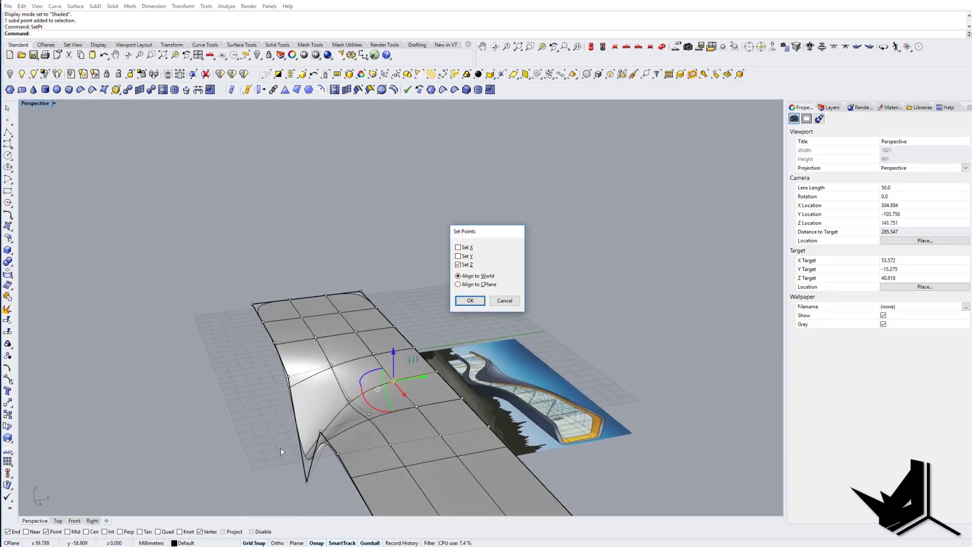
pyautogui.moveTo(361, 292); pyautogui.dragTo(421, 467, button='right')
pyautogui.press('Escape')
pyautogui.press('Escape')
# Step: Duplicate the whole SubD vertically downward to create a second surface below the original
pyautogui.scroll(-6, 365, 451)
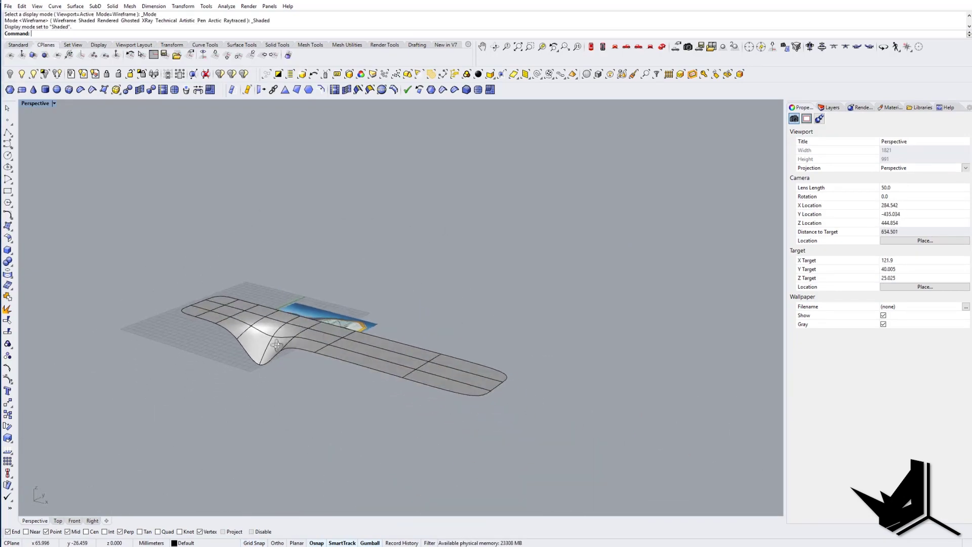
pyautogui.moveTo(342, 390); pyautogui.dragTo(307, 336, button='right')
pyautogui.scroll(4, 324, 341)
pyautogui.click(319, 371)
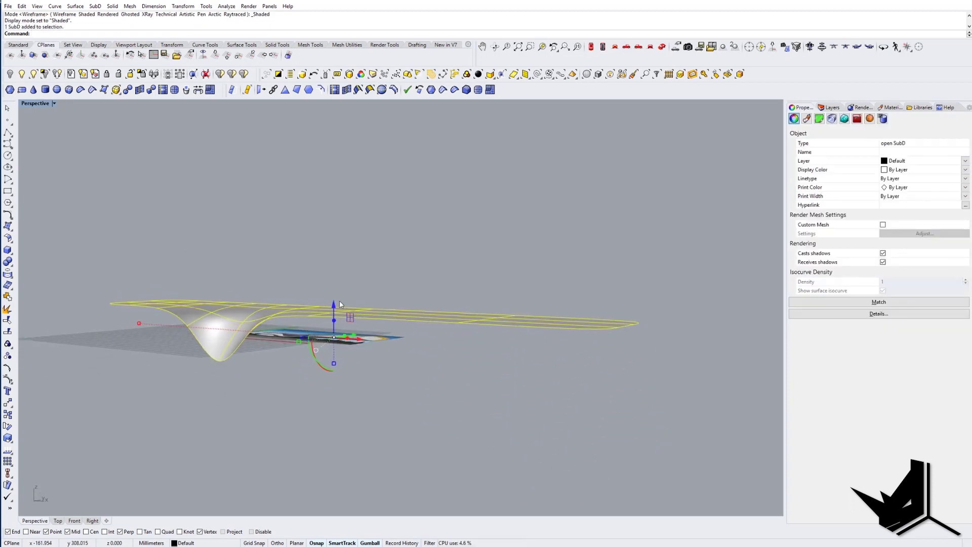
pyautogui.moveTo(332, 326); pyautogui.dragTo(325, 356)
pyautogui.moveTo(325, 357); pyautogui.dragTo(254, 337, button='right')
# Step: Show the lower SubD's control points and raise the dip's lowest front-edge point about 17 mm
pyautogui.click(300, 400)
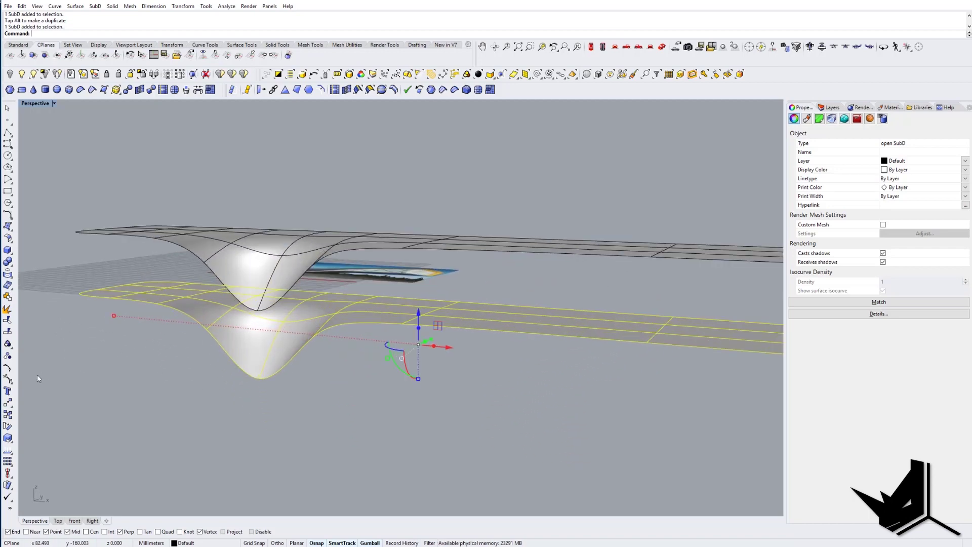
pyautogui.click(7, 379)
pyautogui.moveTo(258, 406); pyautogui.dragTo(258, 406)
pyautogui.moveTo(258, 406); pyautogui.dragTo(273, 420, button='right')
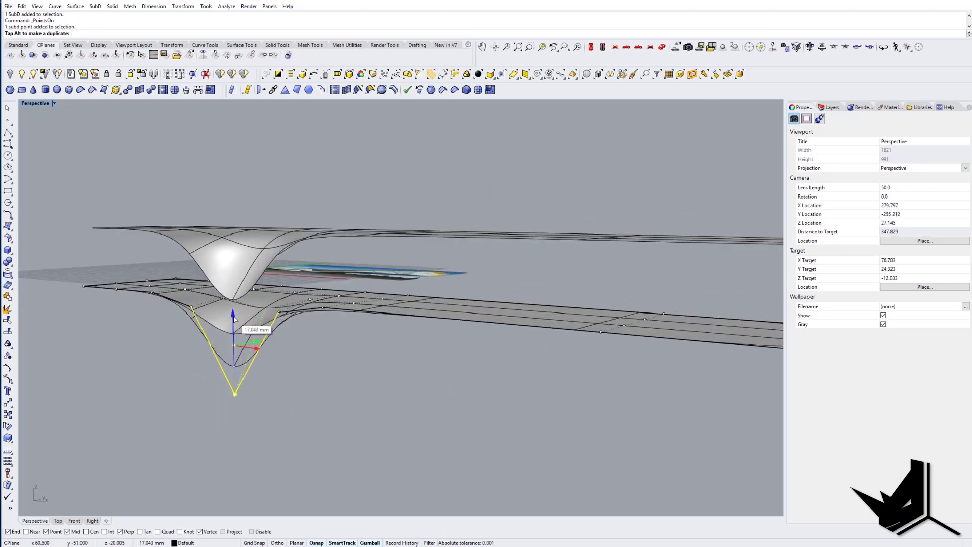
pyautogui.moveTo(234, 318); pyautogui.dragTo(234, 317)
# Step: Adjust the lower SubD's front-edge control points on both sides of the dip to smooth it, and hide the points
pyautogui.moveTo(284, 329); pyautogui.dragTo(324, 309, button='right')
pyautogui.moveTo(274, 232); pyautogui.dragTo(326, 223, button='right')
pyautogui.scroll(8, 324, 218)
pyautogui.scroll(-13, 339, 292)
pyautogui.moveTo(339, 297); pyautogui.dragTo(438, 401, button='right')
pyautogui.click(457, 367)
pyautogui.moveTo(457, 367); pyautogui.dragTo(531, 339, button='right')
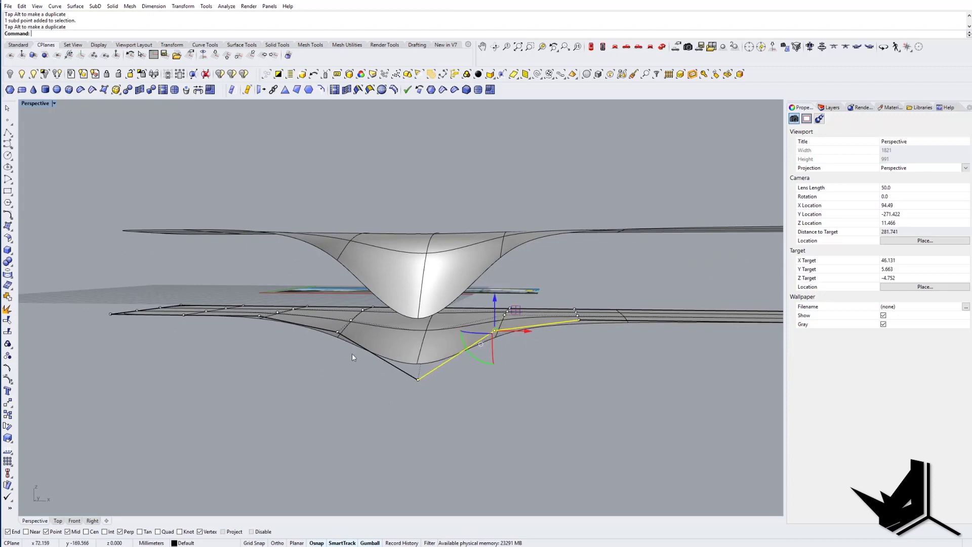
pyautogui.moveTo(362, 331); pyautogui.dragTo(371, 332)
pyautogui.click(464, 382)
pyautogui.moveTo(463, 382); pyautogui.dragTo(344, 385, button='right')
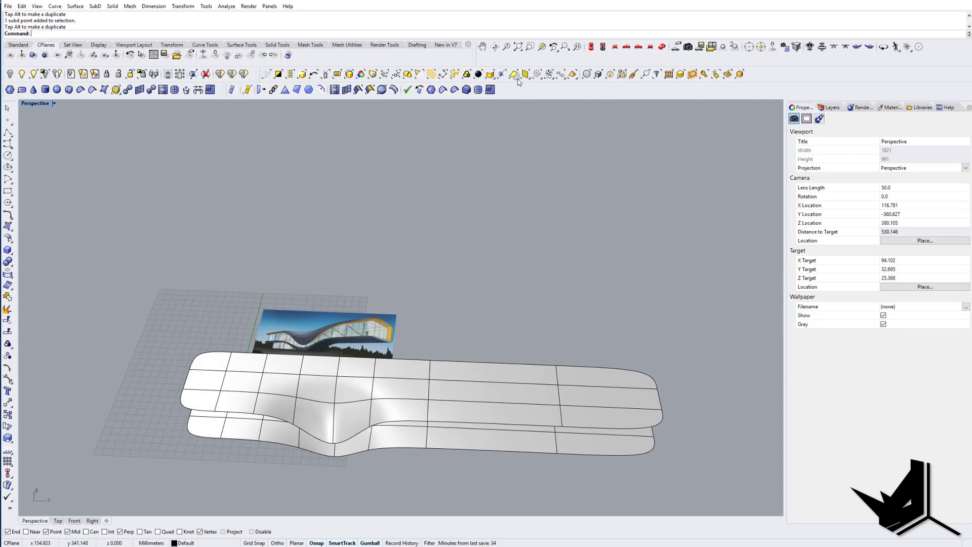
# Step: Draw a straight polyline across the SubDs near their long end in the Top view and copy it near the opposite end
pyautogui.click(560, 48)
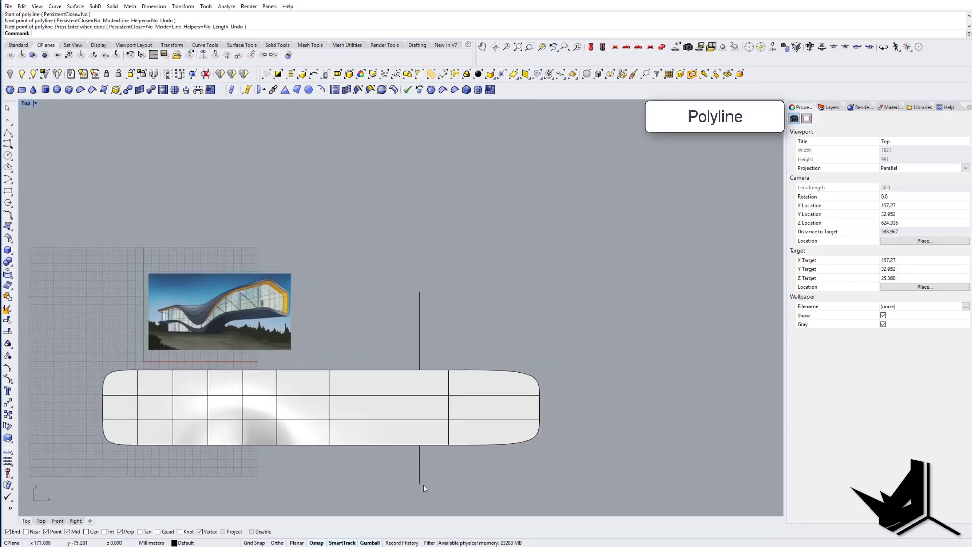
pyautogui.moveTo(432, 317); pyautogui.dragTo(457, 280, button='right')
pyautogui.moveTo(508, 230); pyautogui.dragTo(423, 205)
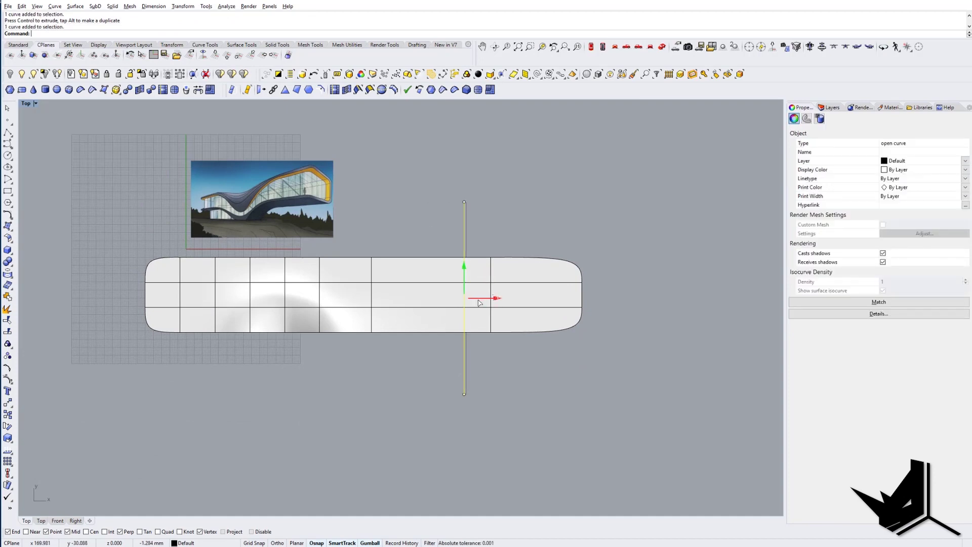
pyautogui.moveTo(479, 301); pyautogui.dragTo(216, 294)
# Step: Lower both lines beneath the SubDs in the Perspective view and extrude them vertically into cutting planes through both surfaces
pyautogui.moveTo(512, 220); pyautogui.dragTo(451, 217)
pyautogui.moveTo(432, 235); pyautogui.dragTo(424, 184, button='right')
pyautogui.moveTo(358, 311); pyautogui.dragTo(353, 365)
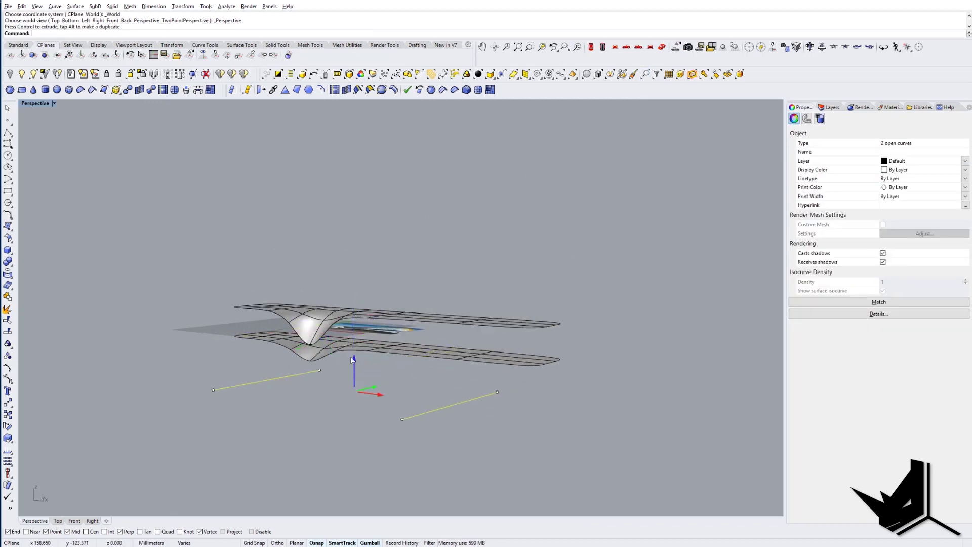
pyautogui.keyDown('ctrl'); pyautogui.keyDown('alt'); pyautogui.moveTo(363, 249); pyautogui.dragTo(364, 248); pyautogui.keyUp('alt'); pyautogui.keyUp('ctrl')
pyautogui.click(365, 249)
pyautogui.moveTo(370, 251); pyautogui.dragTo(449, 285, button='right')
# Step: Select the cutting plane at the long end and shift it slightly along X
pyautogui.scroll(4, 453, 297)
pyautogui.click(456, 290)
pyautogui.moveTo(484, 358); pyautogui.dragTo(490, 358)
pyautogui.moveTo(356, 277); pyautogui.dragTo(450, 283, button='right')
pyautogui.press('Escape')
# Step: Split both SubD surfaces using the two vertical planes as cutting objects
pyautogui.write('Split')
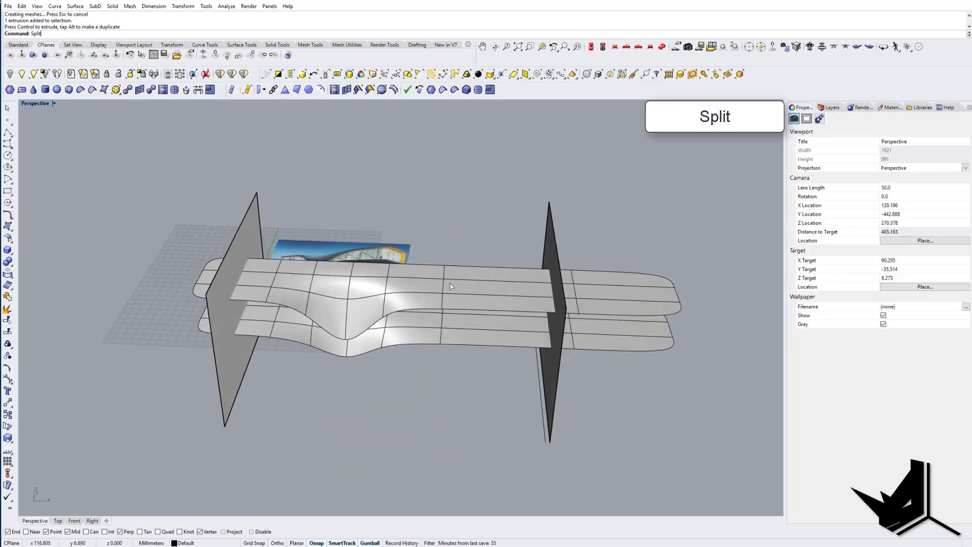
pyautogui.press('Return')
pyautogui.click(451, 291)
pyautogui.press('Return')
pyautogui.moveTo(451, 292); pyautogui.dragTo(282, 378, button='right')
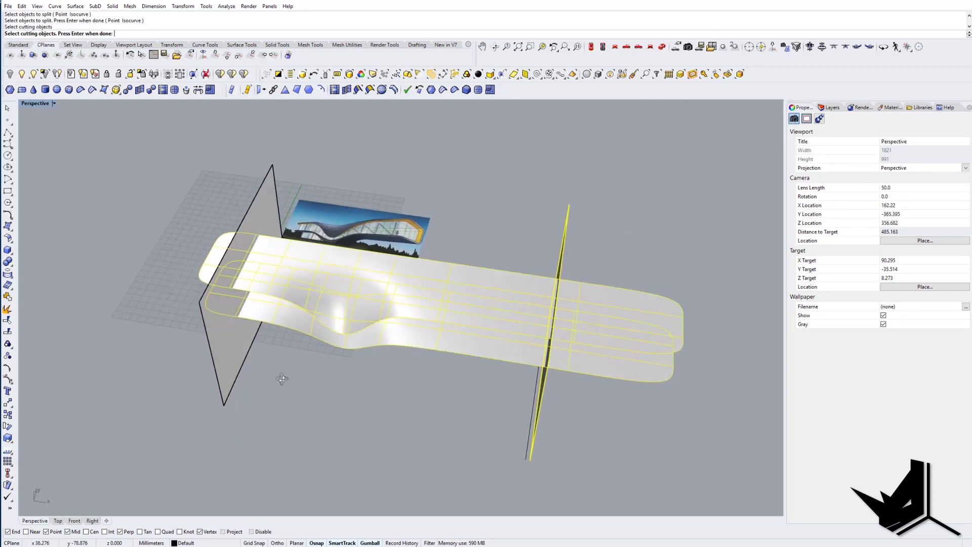
pyautogui.press('Return')
# Step: Delete the two vertical cutting planes and their construction lines
pyautogui.moveTo(275, 343); pyautogui.dragTo(298, 357, button='right')
pyautogui.click(241, 354)
pyautogui.press('Delete')
pyautogui.click(566, 360)
pyautogui.press('Delete')
pyautogui.click(547, 382)
pyautogui.press('Delete')
pyautogui.click(243, 385)
pyautogui.press('Delete')
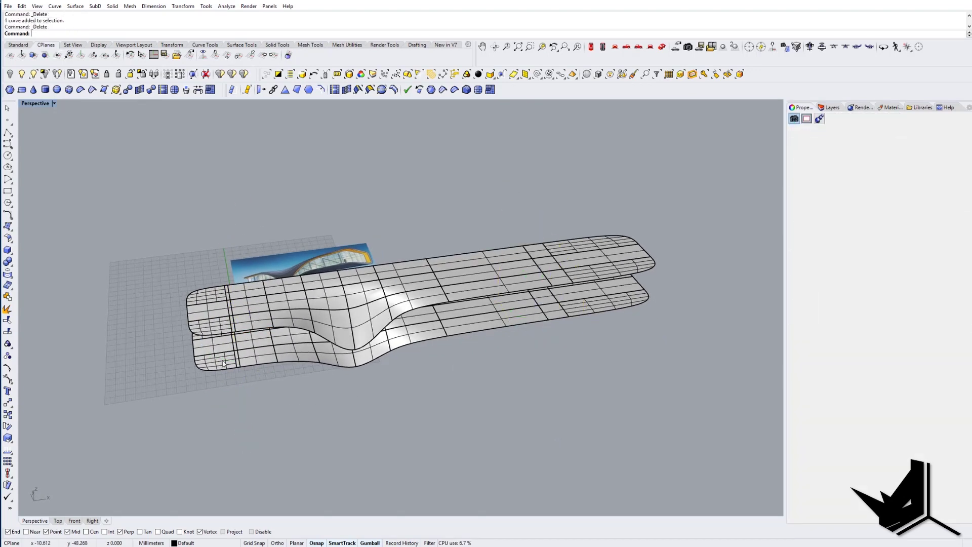
# Step: Delete the four rounded end pieces of the upper and lower surfaces
pyautogui.click(222, 365)
pyautogui.press('Delete')
pyautogui.click(214, 319)
pyautogui.press('Delete')
pyautogui.moveTo(501, 317); pyautogui.dragTo(466, 319, button='right')
pyautogui.click(614, 291)
pyautogui.press('Delete')
pyautogui.click(615, 316)
# Step: Extrude the upper surface's rear edges down to the lower surface, setting the direction between their matching corner points
pyautogui.moveTo(546, 319); pyautogui.dragTo(466, 275, button='right')
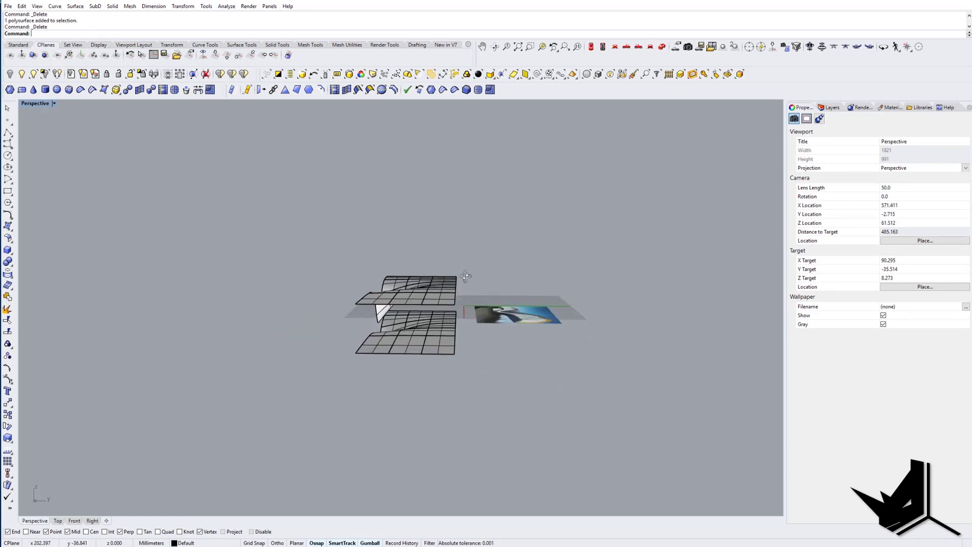
pyautogui.scroll(5, 462, 280)
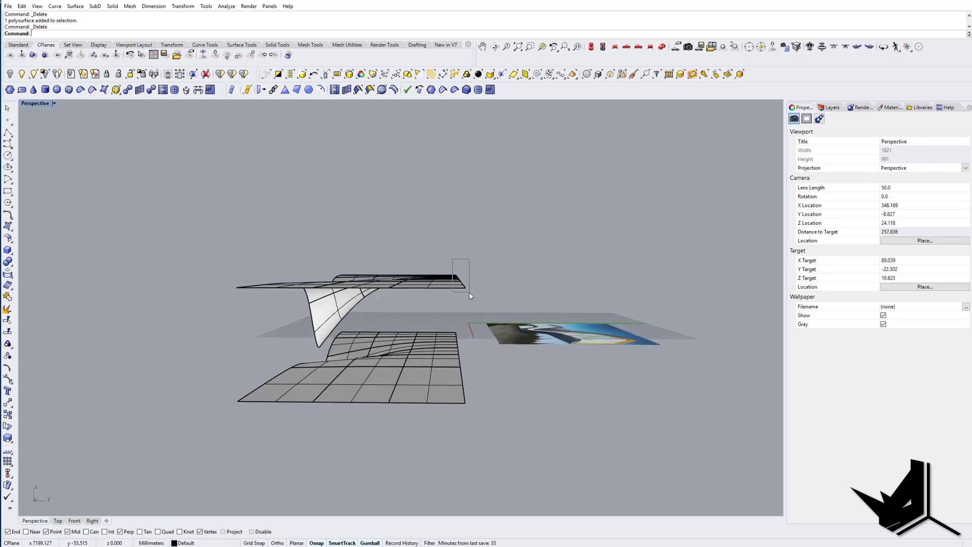
pyautogui.moveTo(469, 292); pyautogui.dragTo(470, 294)
pyautogui.moveTo(470, 293); pyautogui.dragTo(538, 317, button='right')
pyautogui.press('Return')
pyautogui.write('d')
pyautogui.press('Return')
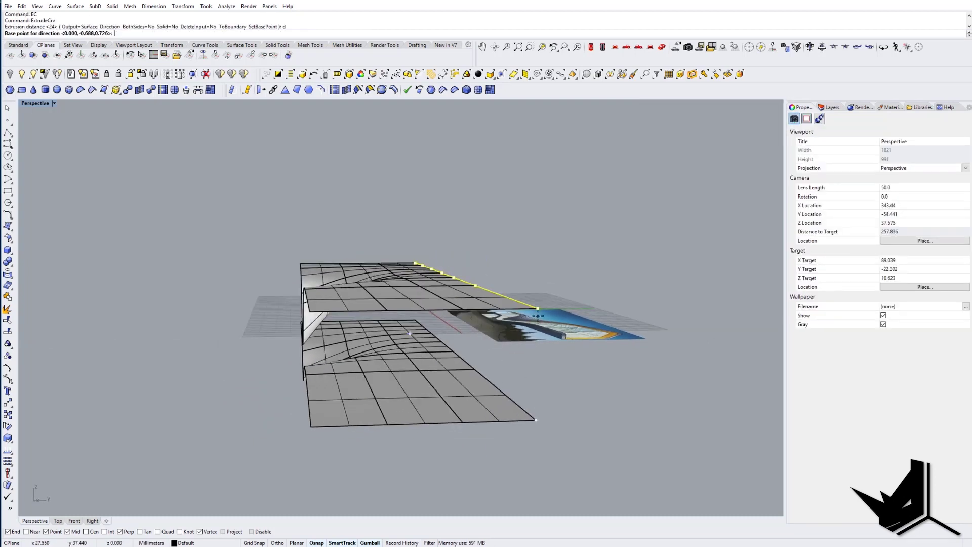
pyautogui.click(535, 420)
# Step: Select the upper and lower surfaces together with the rear extrusions connecting them
pyautogui.moveTo(534, 422); pyautogui.dragTo(487, 415, button='right')
pyautogui.moveTo(464, 346); pyautogui.dragTo(429, 273)
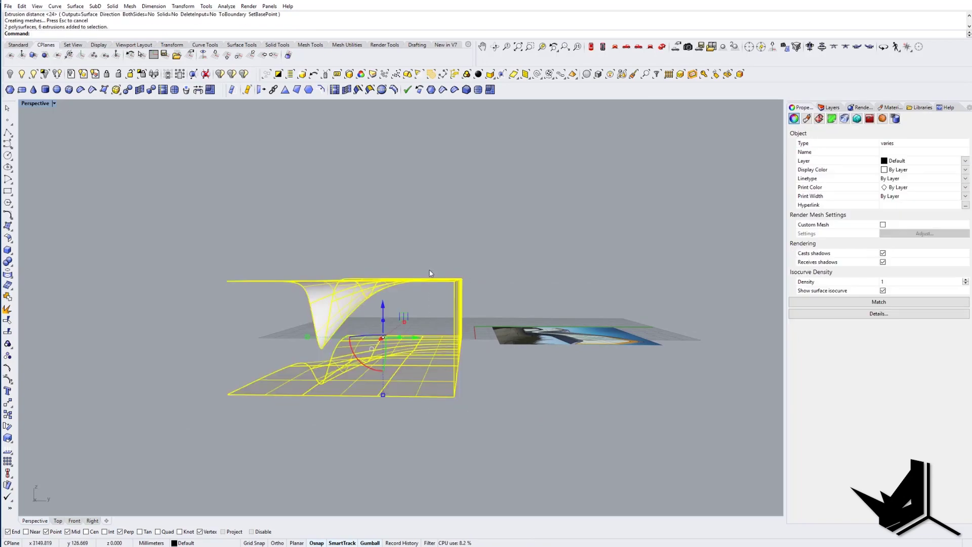
pyautogui.moveTo(430, 284); pyautogui.dragTo(435, 317, button='right')
pyautogui.moveTo(172, 331)
pyautogui.mouseDown(button='right')
pyautogui.moveTo(152, 299)
pyautogui.moveTo(172, 319)
pyautogui.mouseUp(button='right')
pyautogui.keyDown('shift'); pyautogui.moveTo(172, 319); pyautogui.dragTo(103, 324, button='right'); pyautogui.keyUp('shift')
# Step: Draw a circle tangent to the two outline edges at the long end's front corner in the Top view
pyautogui.click(592, 46)
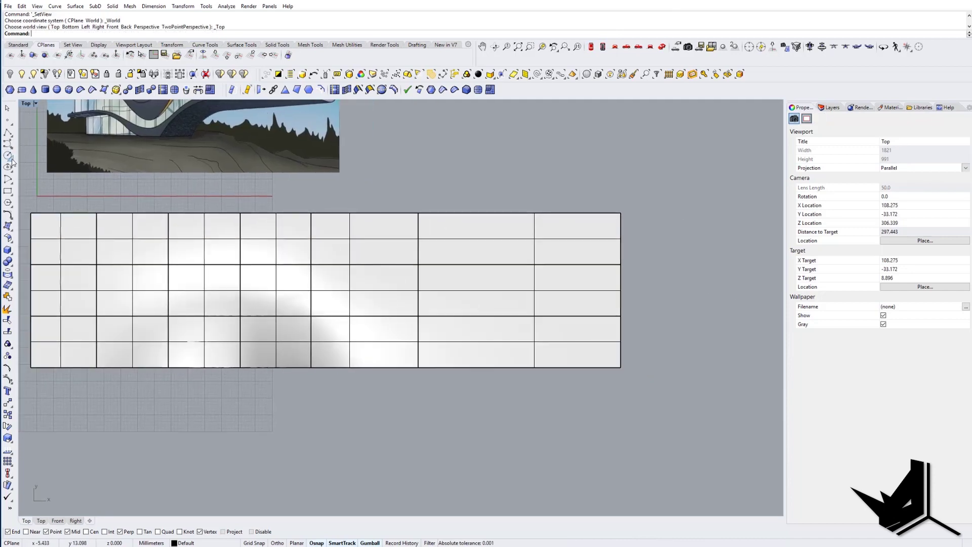
pyautogui.scroll(5, 619, 369)
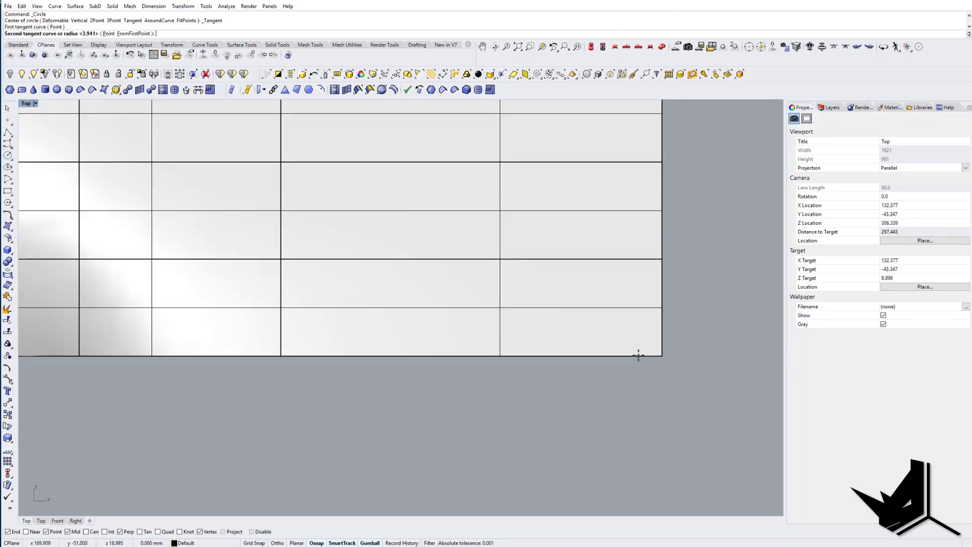
pyautogui.scroll(3, 661, 334)
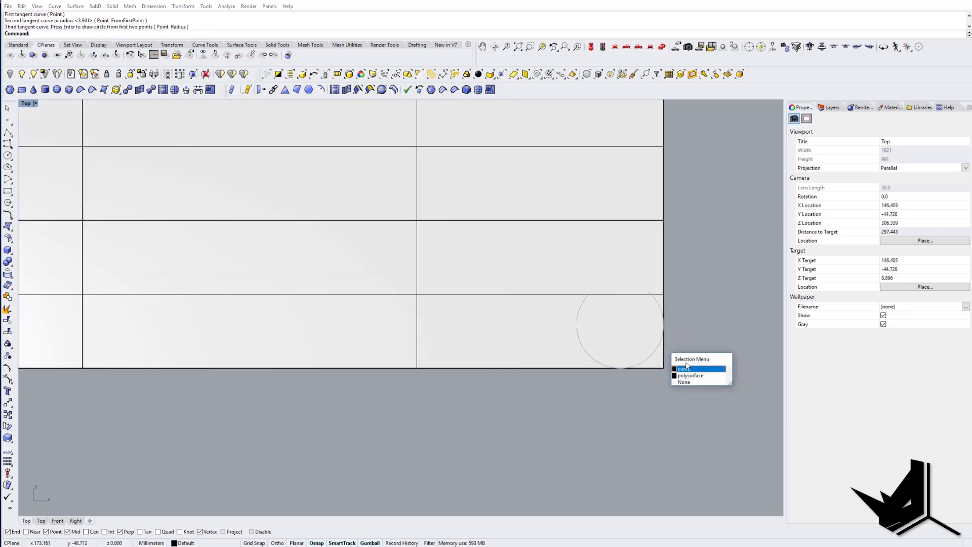
# Step: Trim away the shell's front corner outside the tangent circle at the long end
pyautogui.click(685, 369)
pyautogui.press('Escape')
pyautogui.moveTo(667, 371); pyautogui.dragTo(622, 361, button='right')
pyautogui.write('TR')
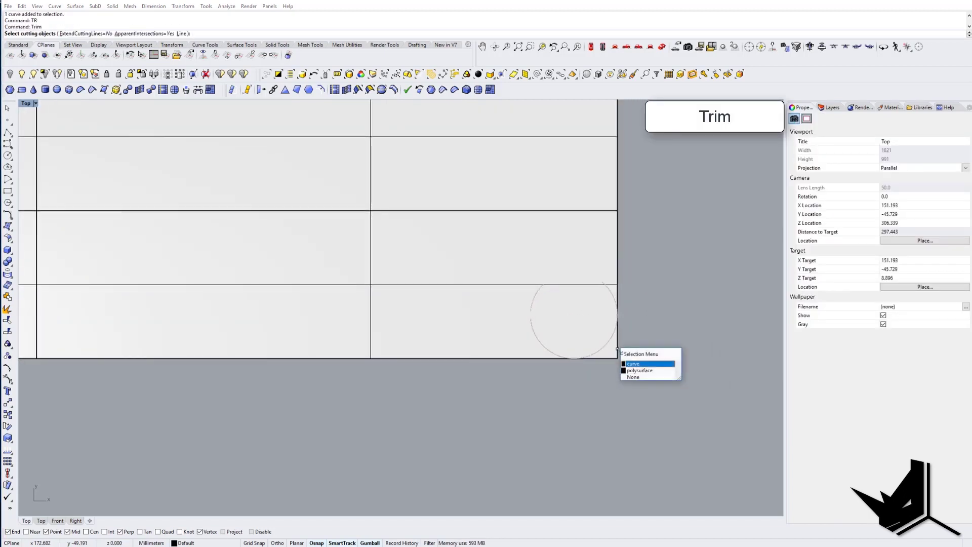
# Step: Move the circle into the front corner at the opposite end and trim that corner of the shell with it
pyautogui.click(546, 348)
pyautogui.write('M')
pyautogui.press('Return')
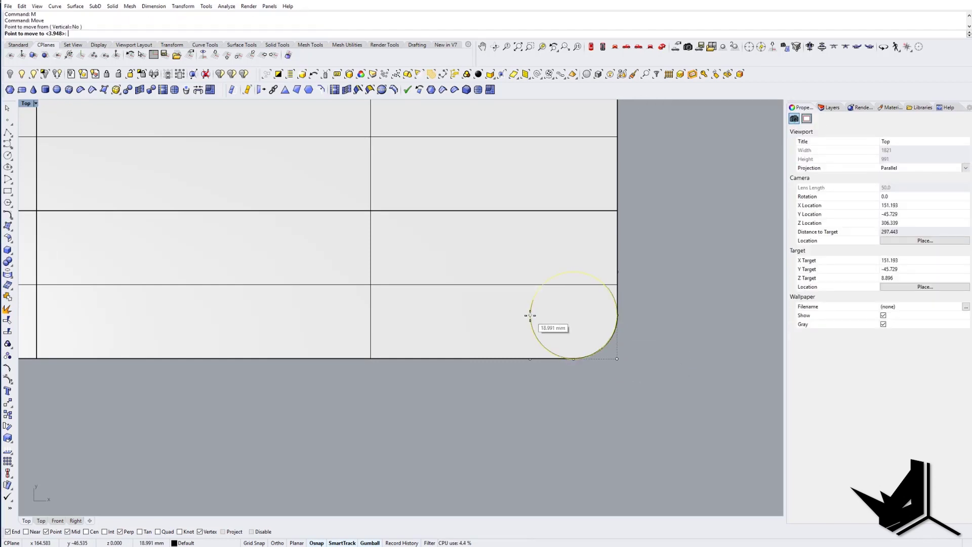
pyautogui.scroll(-10, 674, 315)
pyautogui.moveTo(202, 322); pyautogui.dragTo(470, 321, button='right')
pyautogui.scroll(9, 458, 318)
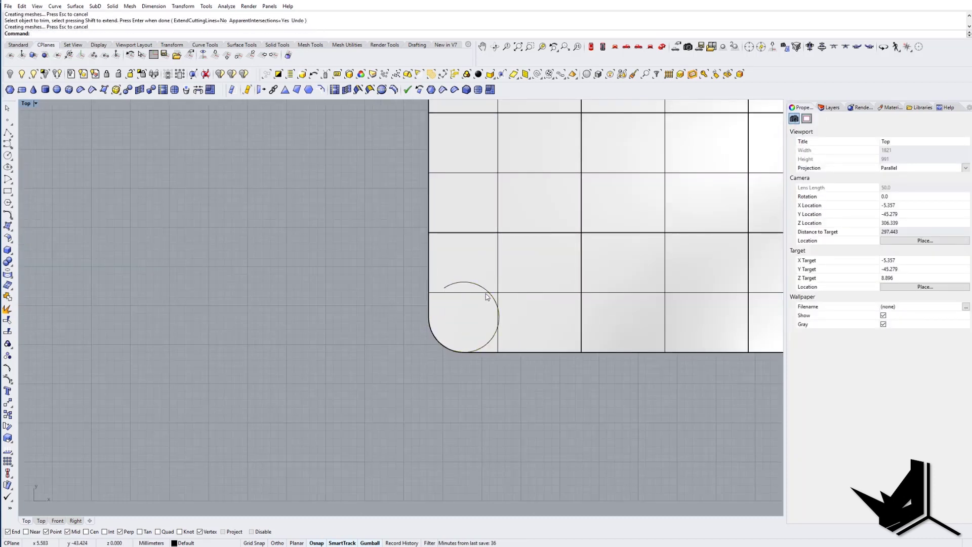
# Step: Delete the leftover cutting circle
pyautogui.click(512, 312)
pyautogui.press('Delete')
pyautogui.scroll(-2, 493, 258)
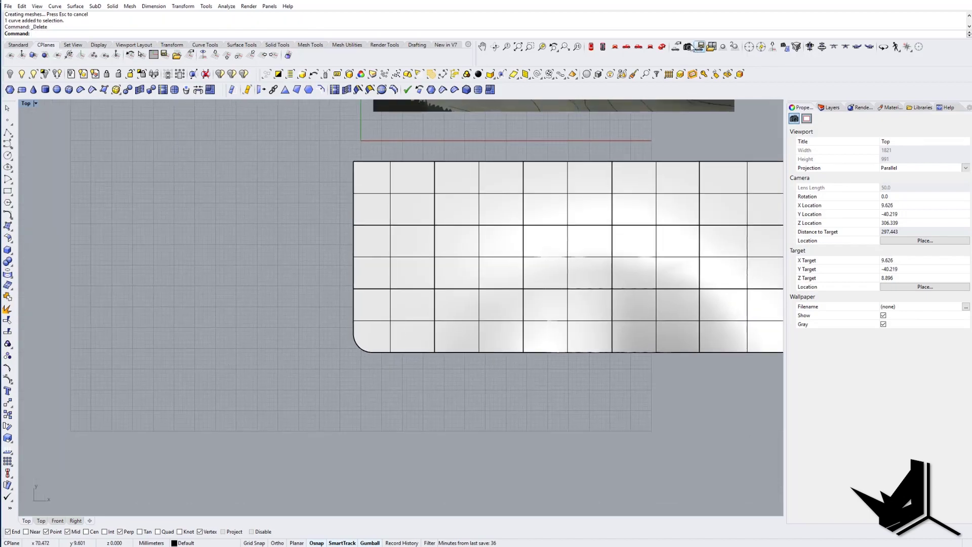
# Step: Show the shell in the Perspective view and start FilletEdge for its rear edges
pyautogui.click(661, 46)
pyautogui.moveTo(499, 339); pyautogui.dragTo(393, 280, button='right')
pyautogui.click(336, 256)
pyautogui.press('Escape')
pyautogui.scroll(5, 399, 240)
pyautogui.scroll(-4, 425, 272)
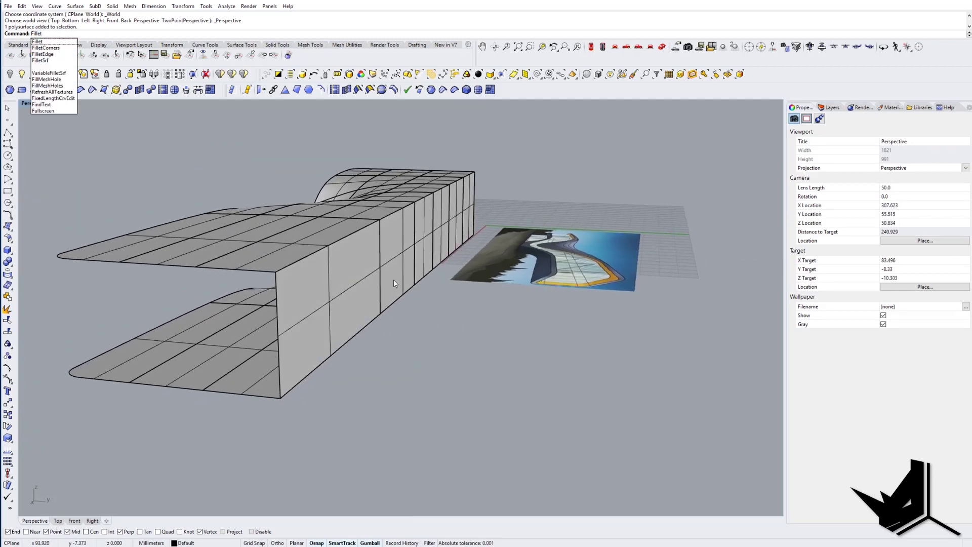
pyautogui.write('Edge')
pyautogui.press('Return')
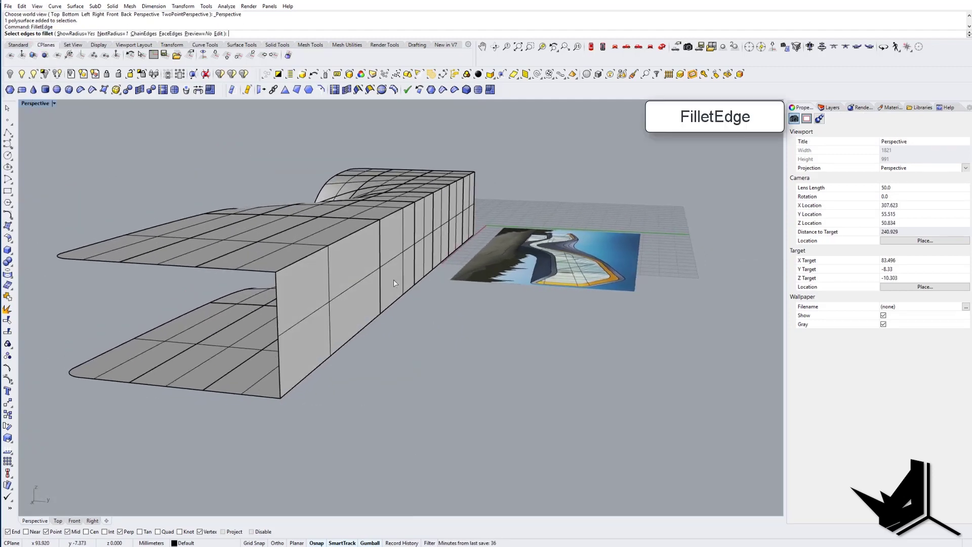
pyautogui.moveTo(376, 237); pyautogui.dragTo(400, 238, button='right')
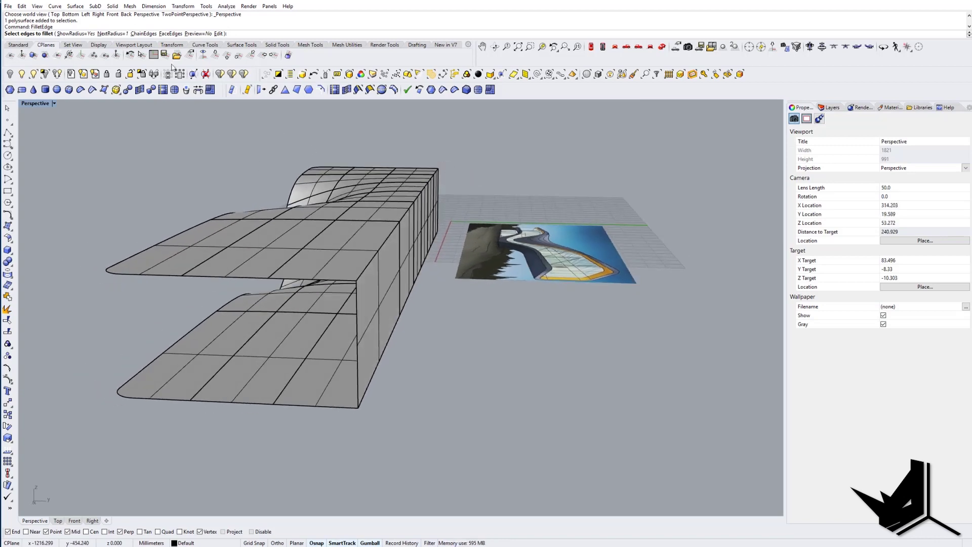
pyautogui.moveTo(128, 98); pyautogui.dragTo(226, 171, button='right')
pyautogui.moveTo(484, 271); pyautogui.dragTo(454, 289, button='right')
pyautogui.scroll(4, 423, 219)
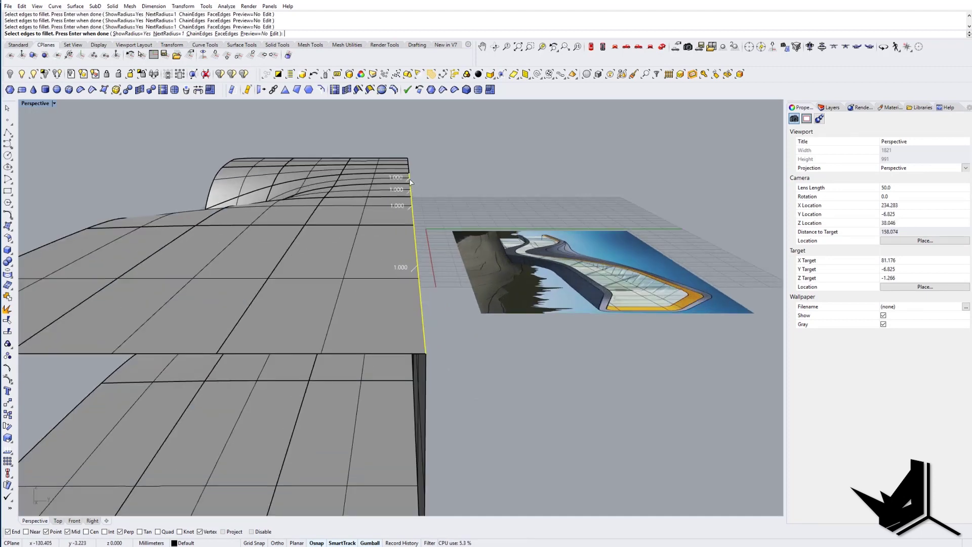
pyautogui.click(409, 162)
pyautogui.moveTo(455, 226); pyautogui.dragTo(457, 225, button='right')
pyautogui.scroll(4, 439, 264)
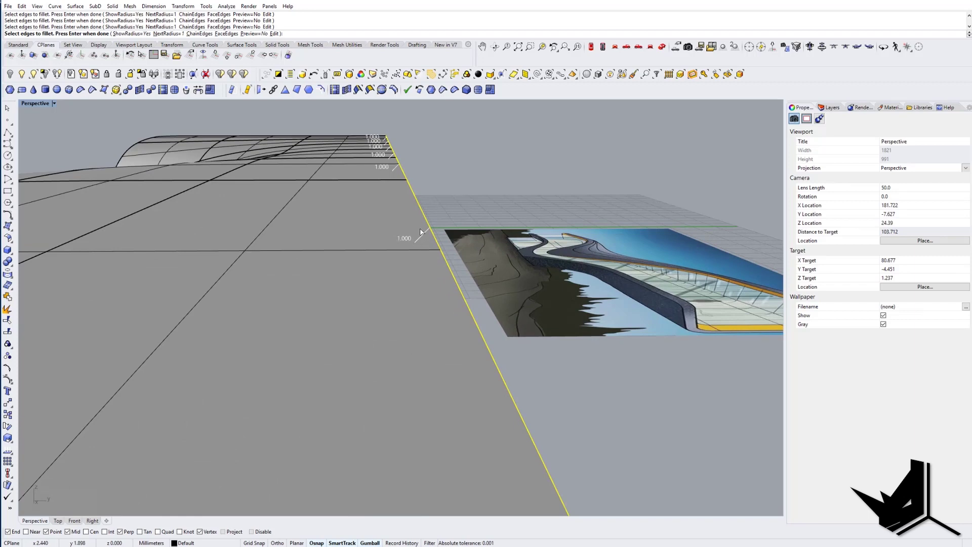
pyautogui.scroll(-5, 420, 232)
pyautogui.moveTo(408, 239); pyautogui.dragTo(381, 203, button='right')
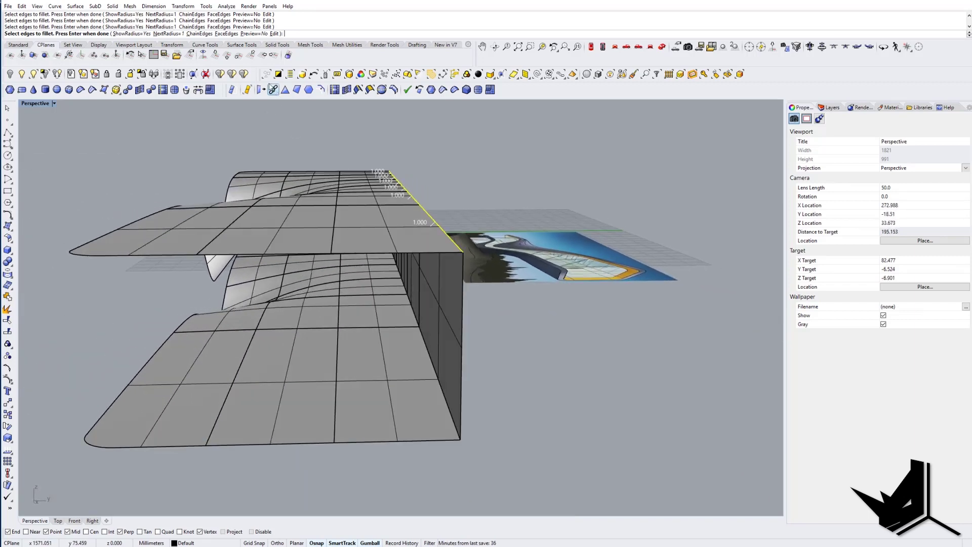
# Step: Set the next edge fillet radius to 3 mm and restart FilletEdge
pyautogui.click(162, 34)
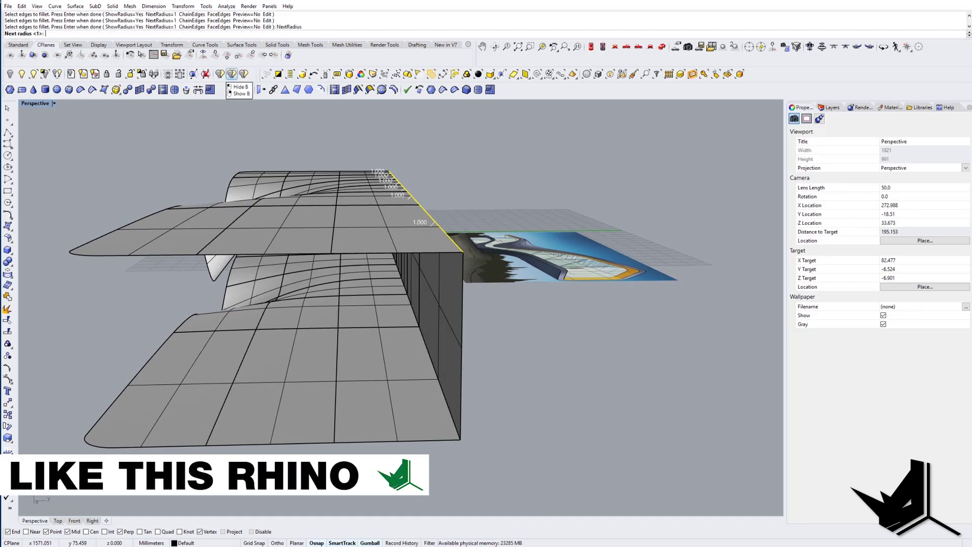
pyautogui.moveTo(312, 189)
pyautogui.mouseDown(button='right')
pyautogui.moveTo(299, 203)
pyautogui.moveTo(297, 190)
pyautogui.mouseUp(button='right')
pyautogui.moveTo(397, 145); pyautogui.dragTo(420, 263)
pyautogui.moveTo(425, 253); pyautogui.dragTo(413, 205, button='right')
pyautogui.press('Escape')
pyautogui.rightClick(403, 242)
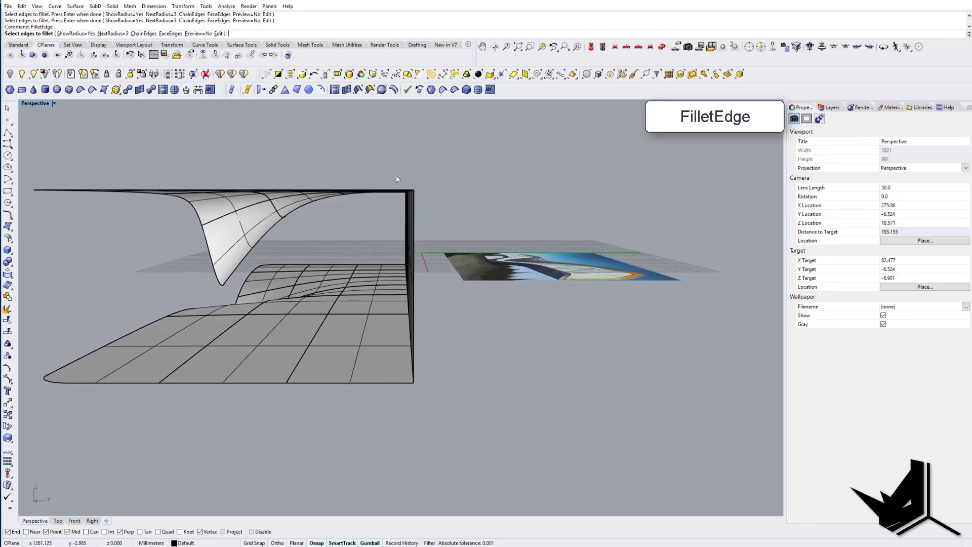
# Step: Fillet the rear edges where the back wall meets the upper and lower surfaces with a 3 mm radius
pyautogui.moveTo(396, 176); pyautogui.dragTo(420, 199)
pyautogui.moveTo(420, 198); pyautogui.dragTo(373, 219, button='right')
pyautogui.press('Return')
pyautogui.press('Return')
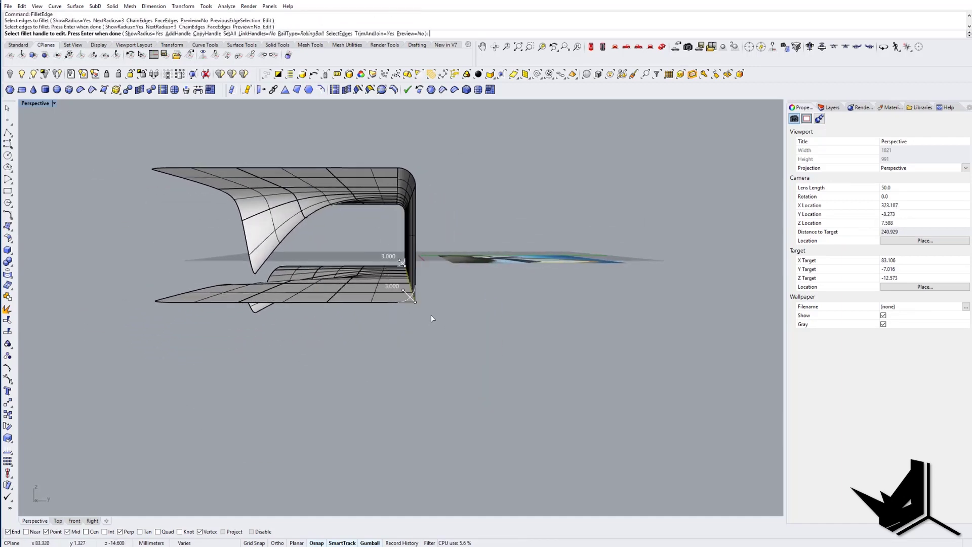
pyautogui.press('Return')
pyautogui.moveTo(427, 315); pyautogui.dragTo(504, 344, button='right')
pyautogui.scroll(-8, 475, 296)
pyautogui.moveTo(425, 286); pyautogui.dragTo(436, 267, button='right')
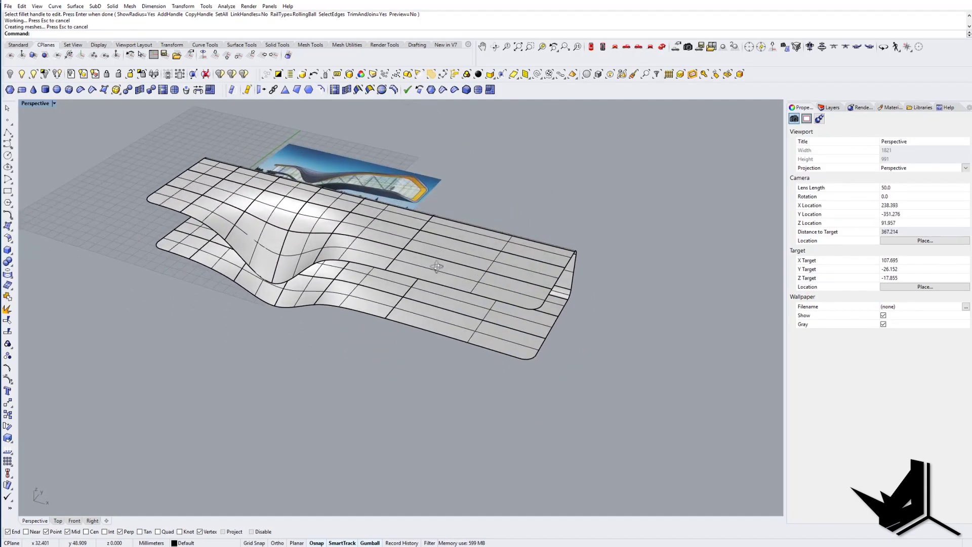
# Step: Try offsetting the shell inward by 0.2 mm as a solid with all directions flipped, and undo it
pyautogui.click(440, 261)
pyautogui.write('OS')
pyautogui.press('Return')
pyautogui.moveTo(440, 261); pyautogui.dragTo(375, 314, button='right')
pyautogui.write('f')
pyautogui.press('Return')
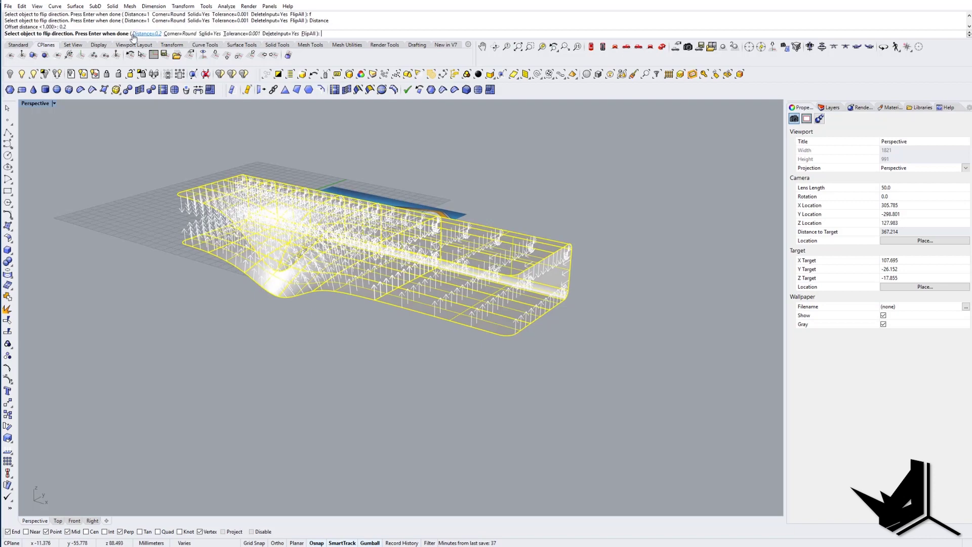
pyautogui.press('Return')
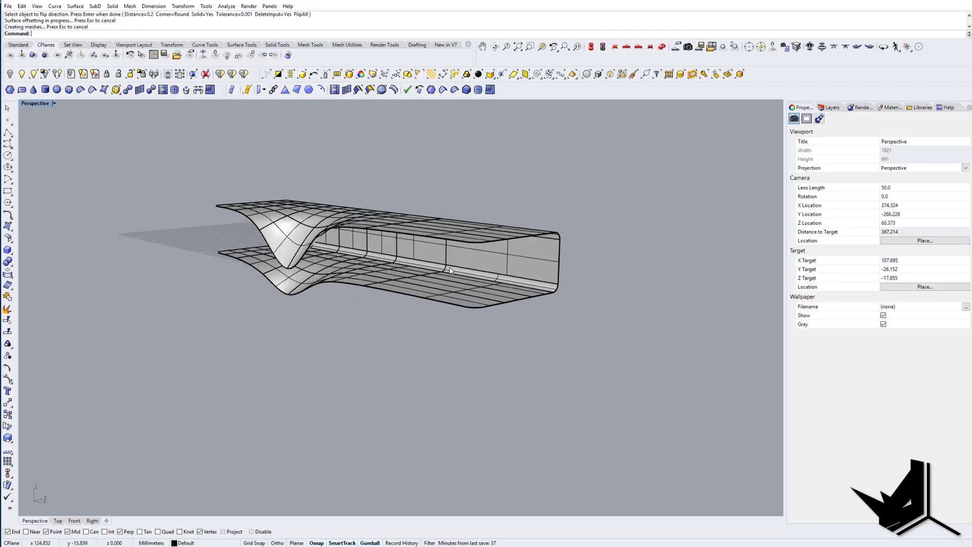
pyautogui.scroll(5, 486, 253)
pyautogui.hotkey('ctrl', 'z')
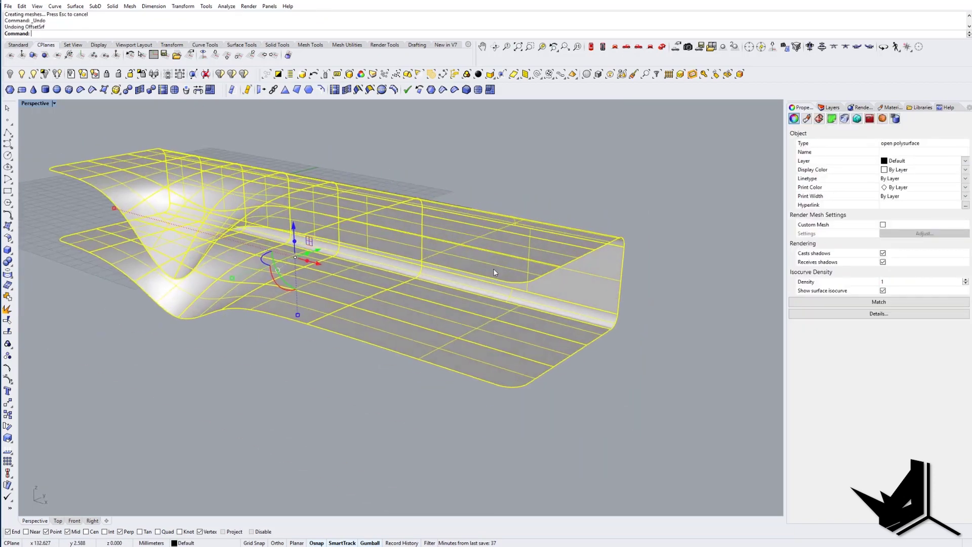
# Step: Try a solid inward offset of the shell at 1.5 mm, and undo it
pyautogui.write('OS')
pyautogui.press('Return')
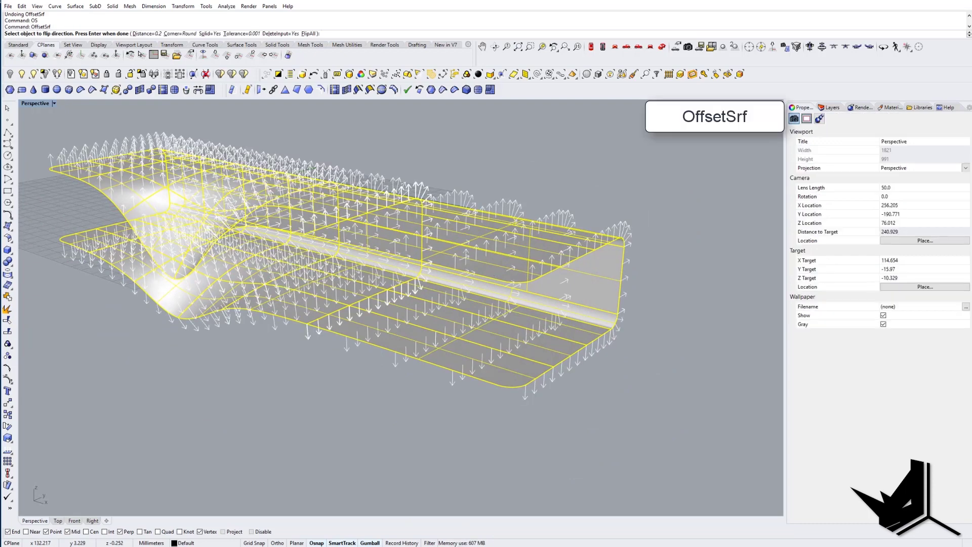
pyautogui.write('f')
pyautogui.press('Return')
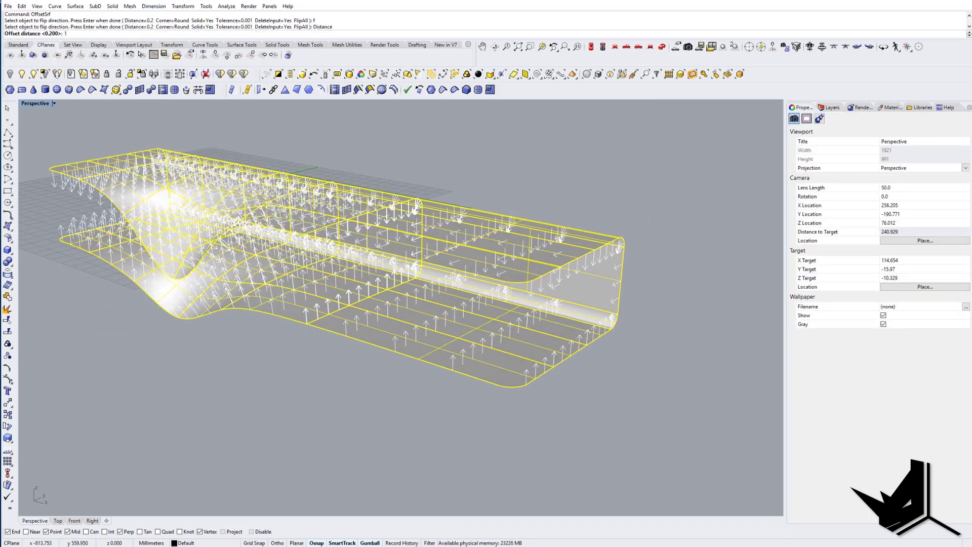
pyautogui.press('Return')
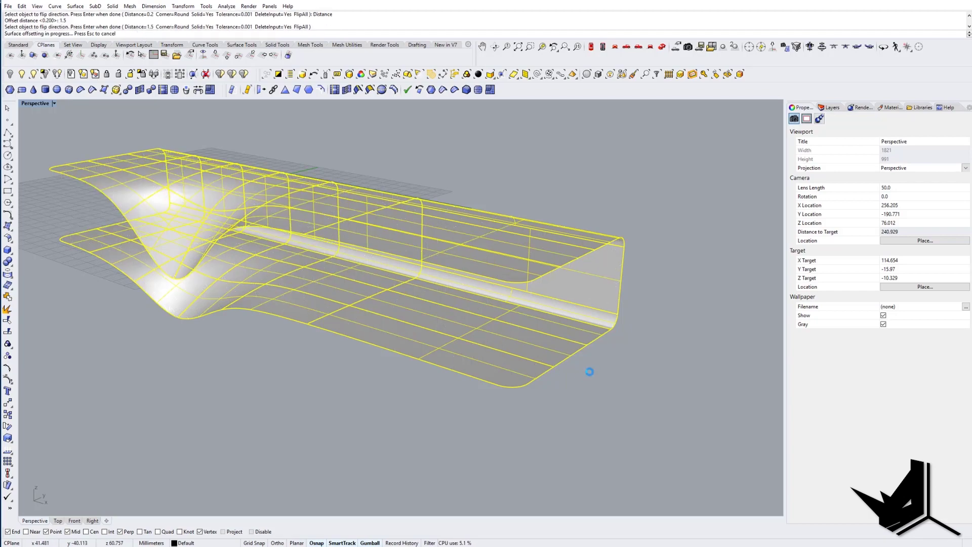
pyautogui.press('Escape')
pyautogui.moveTo(552, 303); pyautogui.dragTo(464, 285, button='right')
pyautogui.scroll(-4, 549, 324)
pyautogui.scroll(5, 464, 285)
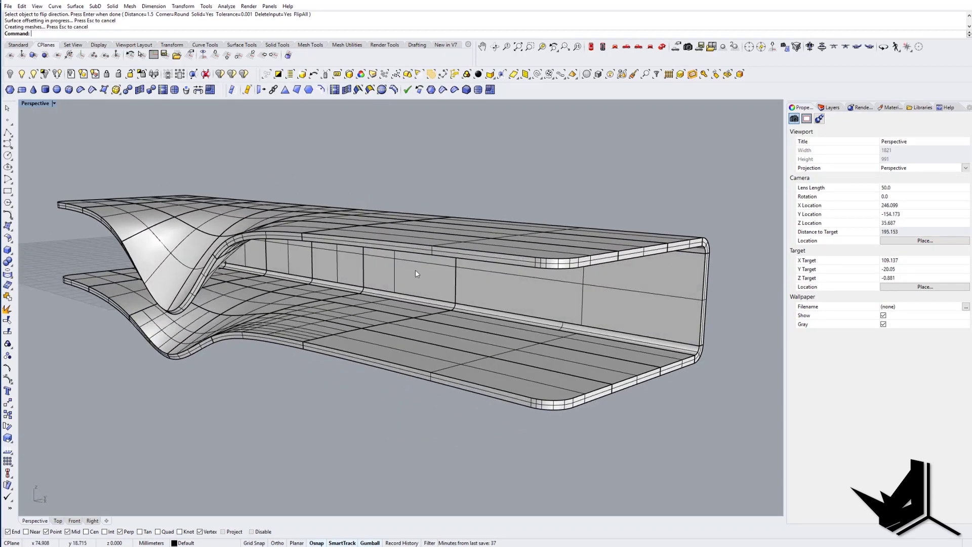
pyautogui.hotkey('ctrl', 'z')
# Step: Offset the shell inward by 2.2 mm as a solid, flipping all directions
pyautogui.write('os')
pyautogui.press('Return')
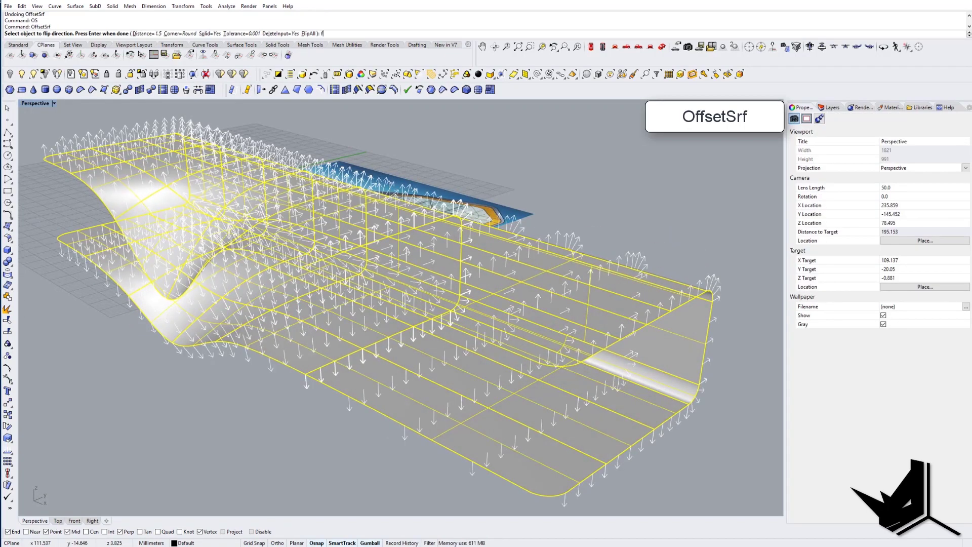
pyautogui.write('f')
pyautogui.press('Return')
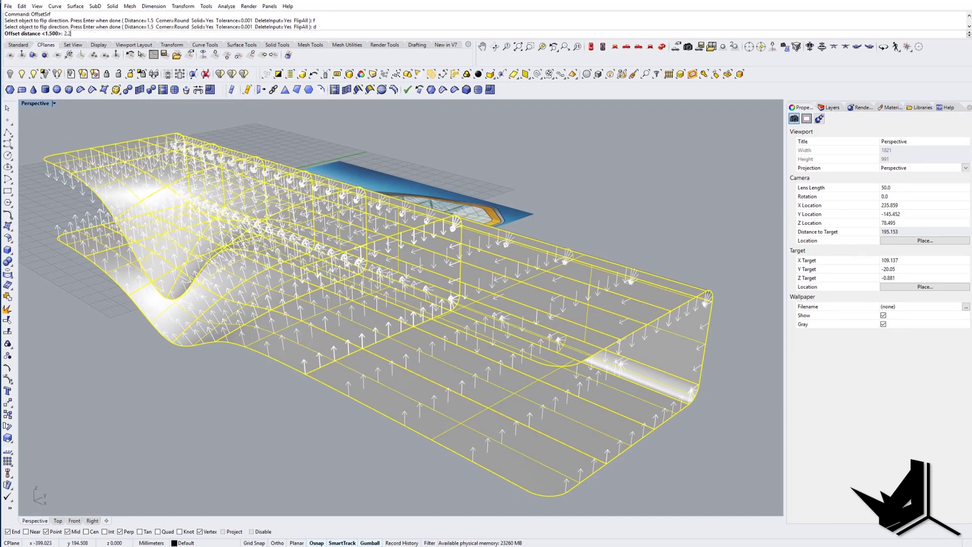
pyautogui.press('Return')
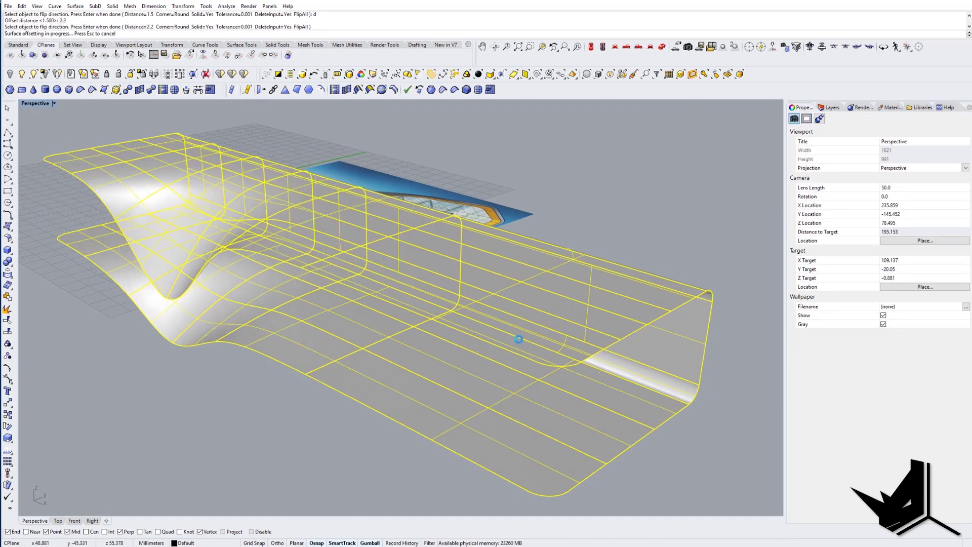
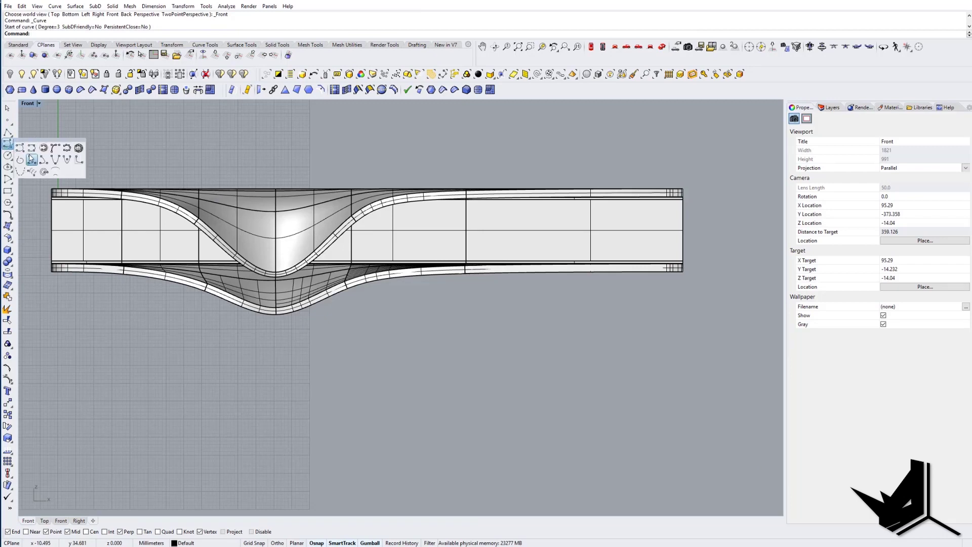
# Step: Draw an interpolated curve in the Front view just below the lower slab, from the long end and sweeping down toward the bulge
pyautogui.click(8, 146)
pyautogui.click(685, 279)
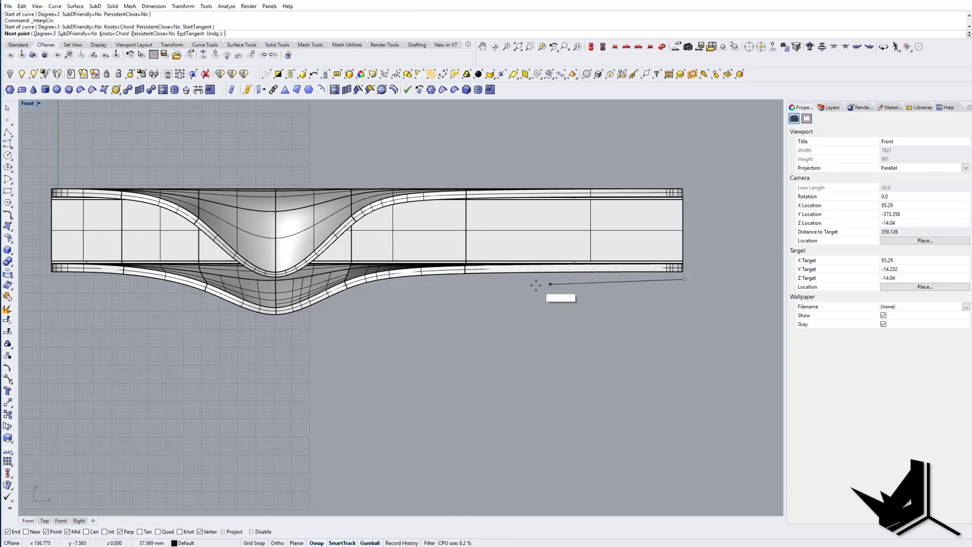
pyautogui.click(517, 279)
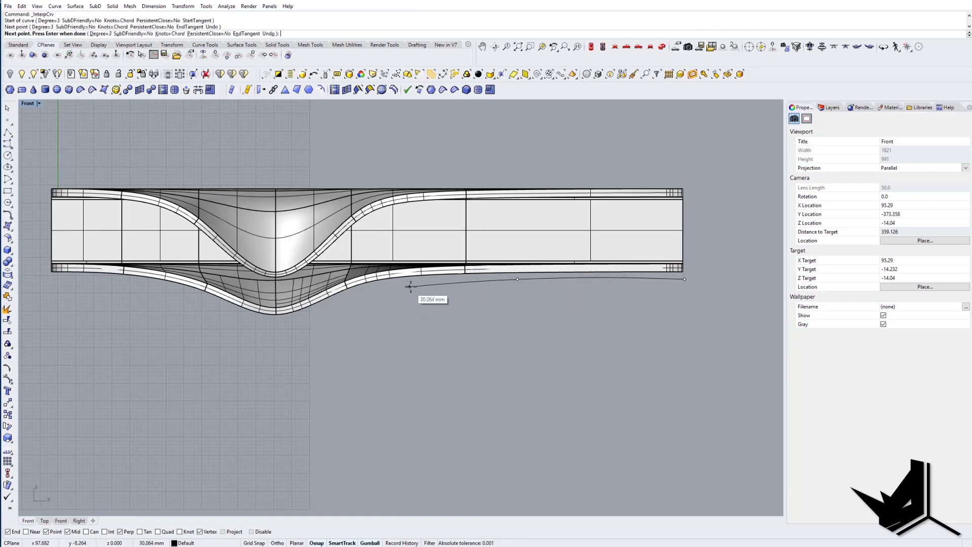
pyautogui.click(463, 279)
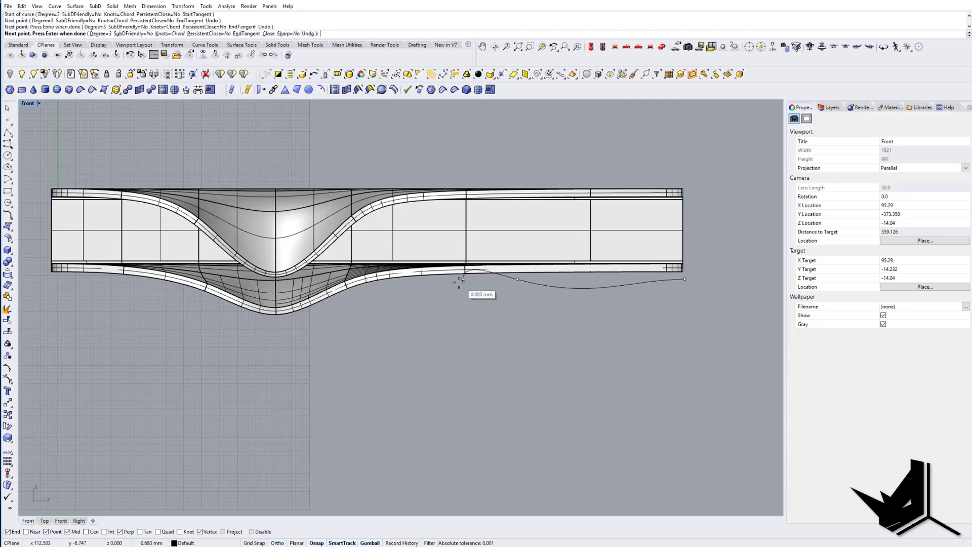
pyautogui.click(409, 283)
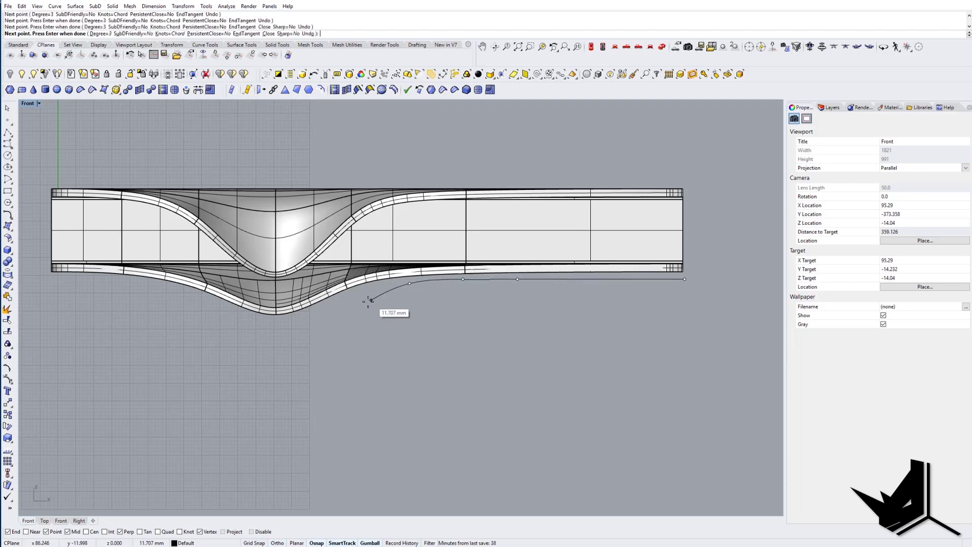
pyautogui.click(356, 306)
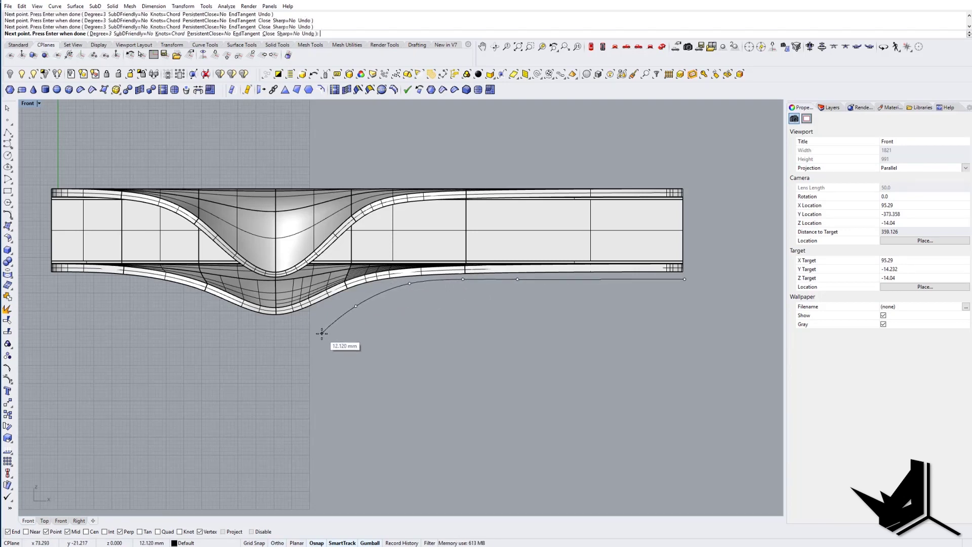
pyautogui.rightClick(287, 366)
# Step: Draw a second interpolated curve below the lower slab in the Front view, from the short end and sweeping down beneath the bulge
pyautogui.moveTo(114, 297); pyautogui.dragTo(170, 294, button='right')
pyautogui.rightClick(109, 281)
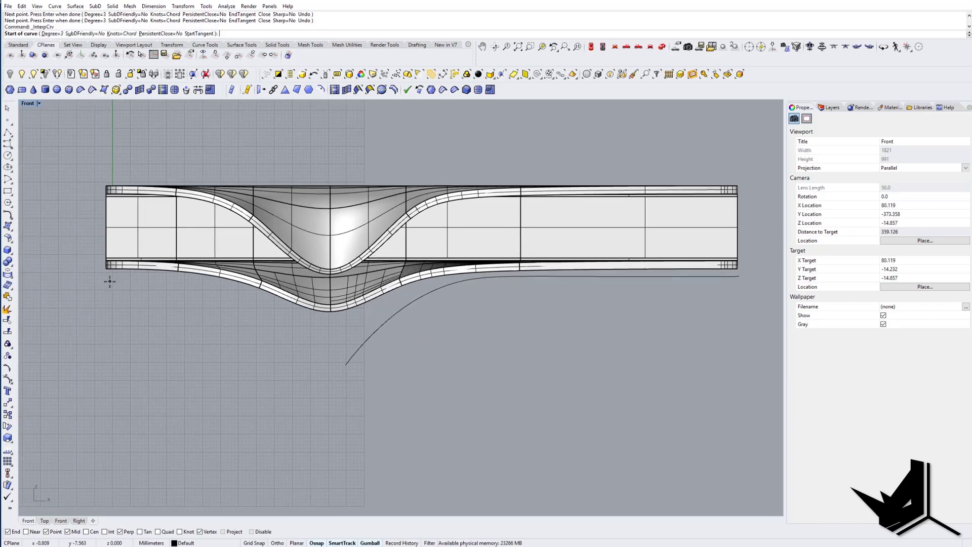
pyautogui.click(106, 276)
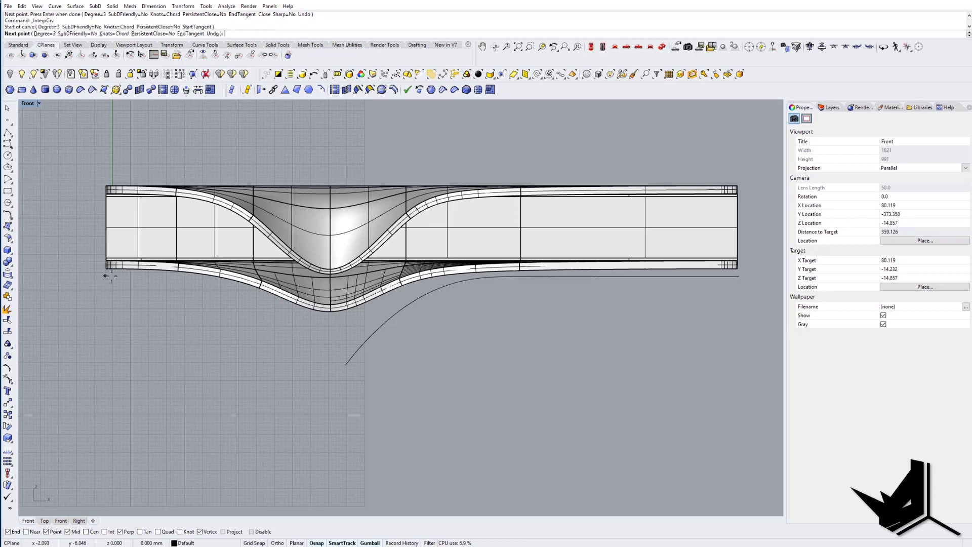
pyautogui.click(160, 276)
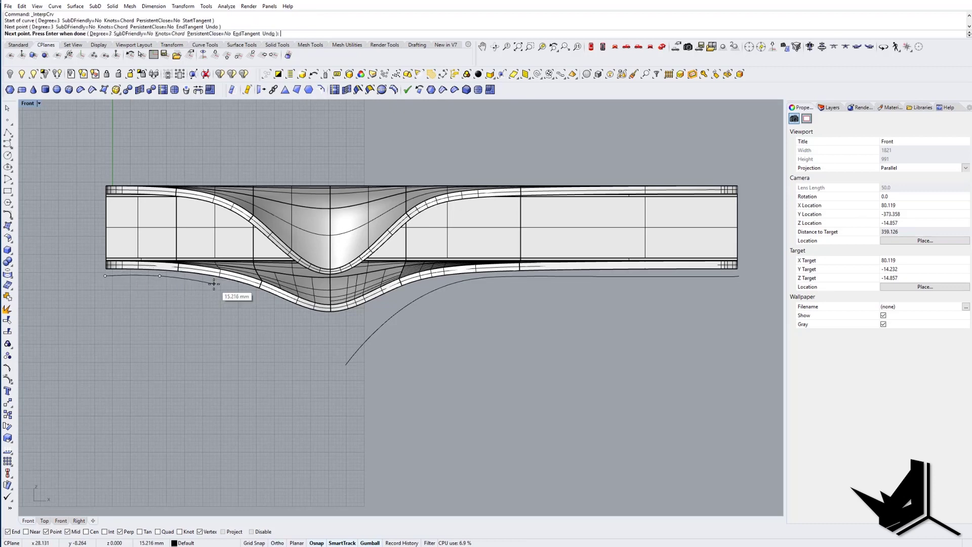
pyautogui.click(214, 283)
pyautogui.click(256, 309)
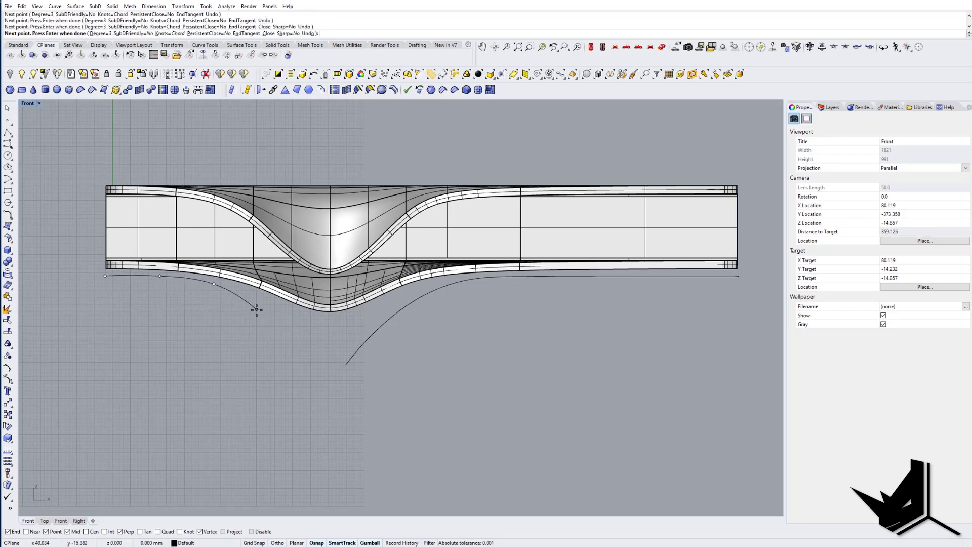
pyautogui.click(287, 349)
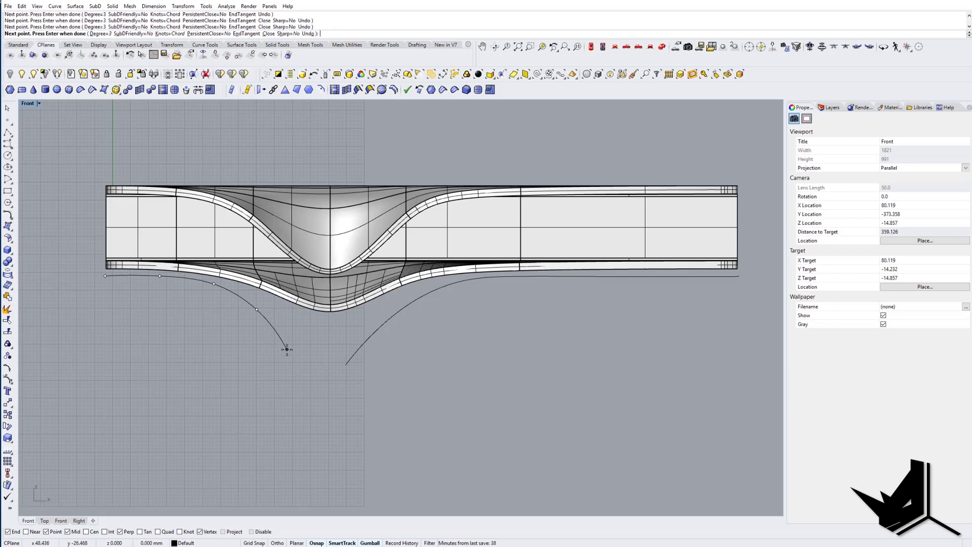
pyautogui.click(301, 381)
pyautogui.press('Return')
# Step: Try aligning the three outermost control points at the second curve's flat end in world Z with SetPt
pyautogui.click(288, 347)
pyautogui.moveTo(290, 344); pyautogui.dragTo(292, 369, button='right')
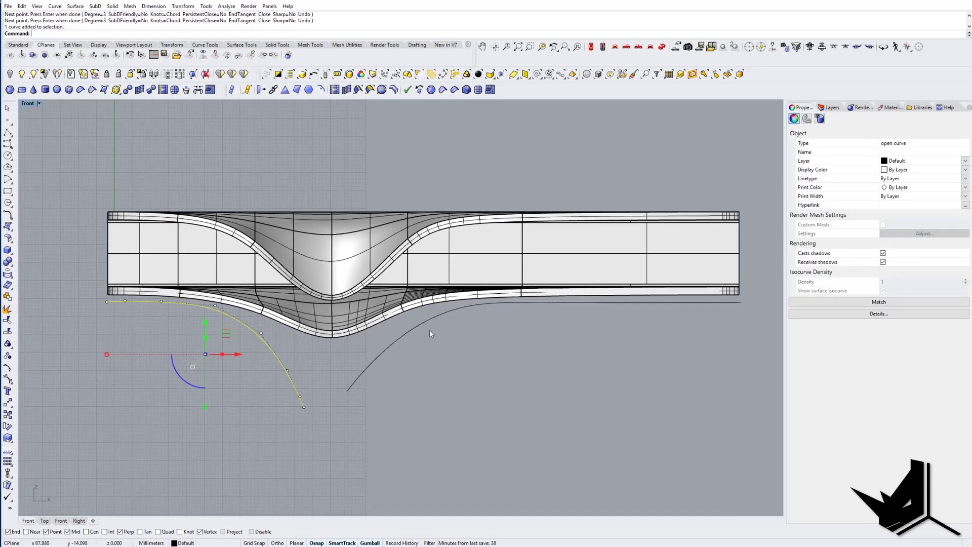
pyautogui.keyDown('shift'); pyautogui.click(428, 319); pyautogui.keyUp('shift')
pyautogui.moveTo(112, 318); pyautogui.dragTo(108, 332, button='right')
pyautogui.scroll(5, 96, 322)
pyautogui.moveTo(74, 313); pyautogui.dragTo(264, 341)
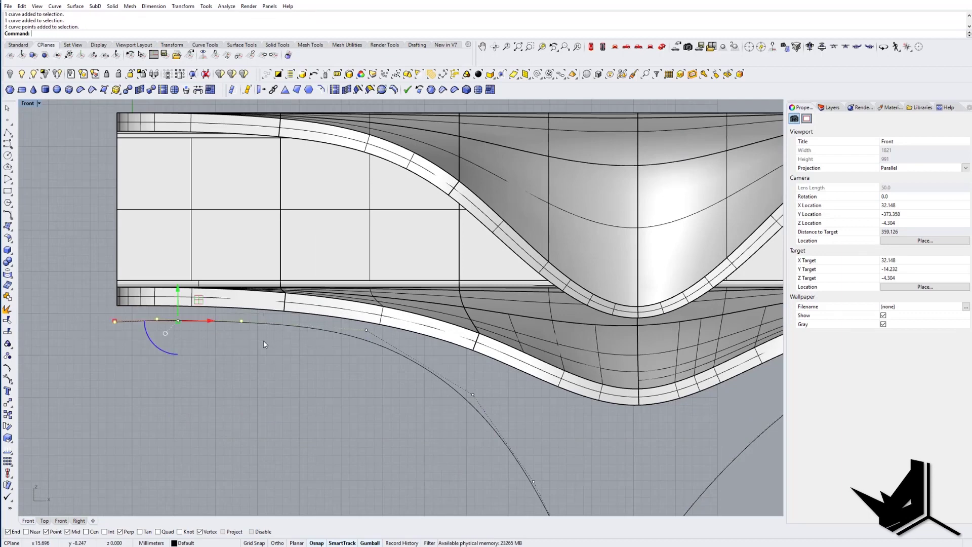
pyautogui.write('SetPt')
pyautogui.press('Return')
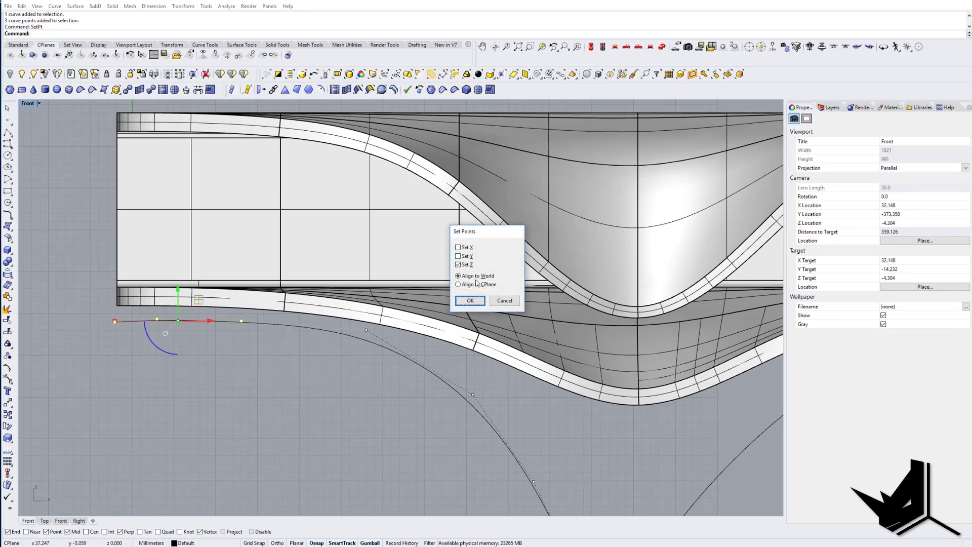
pyautogui.click(471, 299)
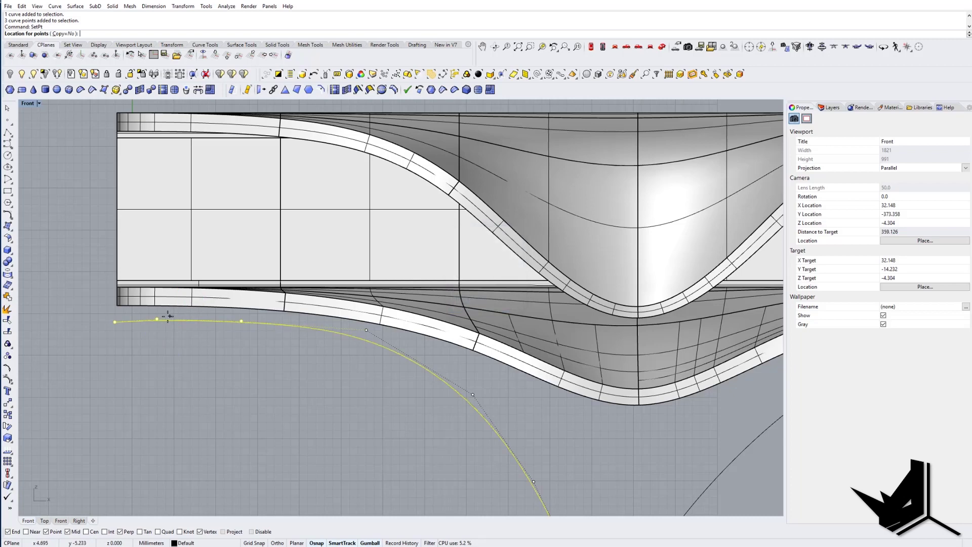
pyautogui.click(154, 320)
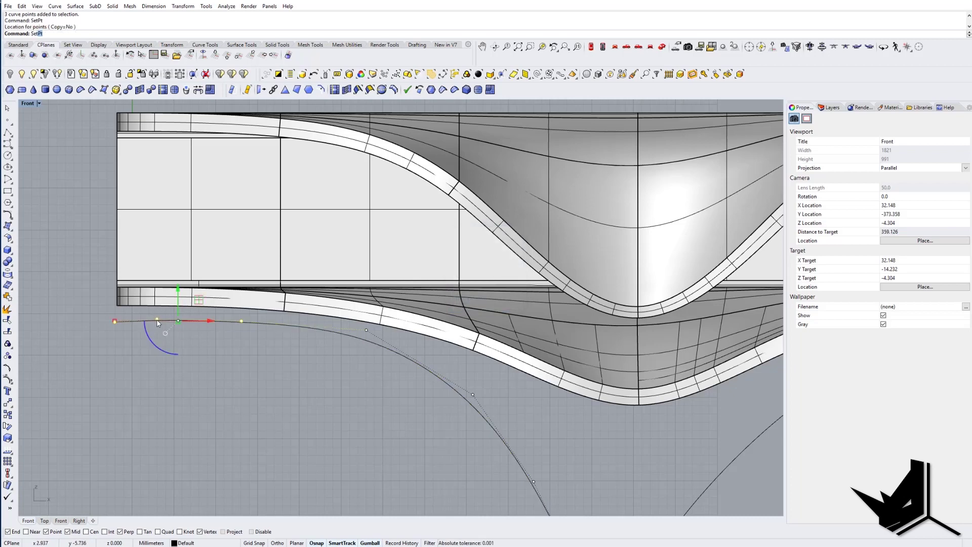
# Step: Set the three selected control points to the world Z height of the curve's end point
pyautogui.write('Set')
pyautogui.press('Return')
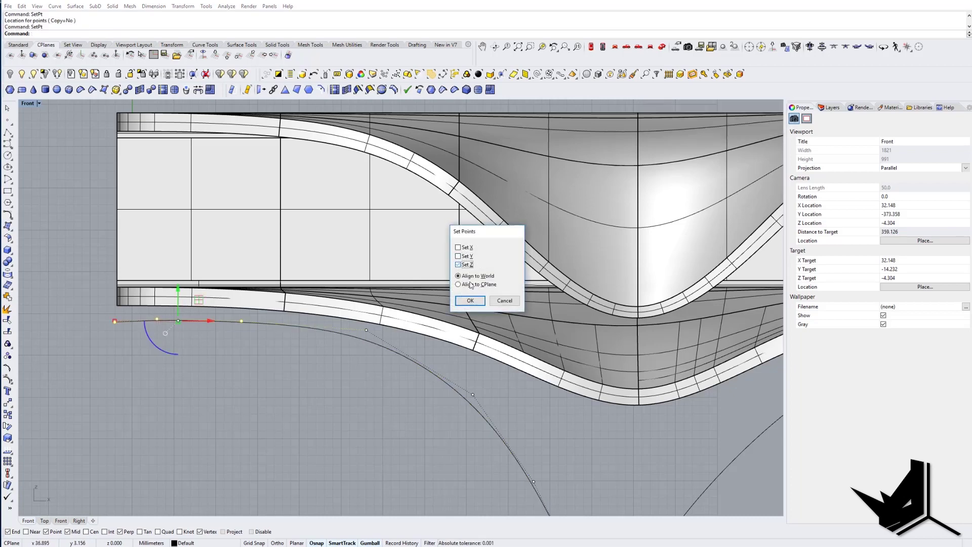
pyautogui.click(470, 301)
pyautogui.click(111, 320)
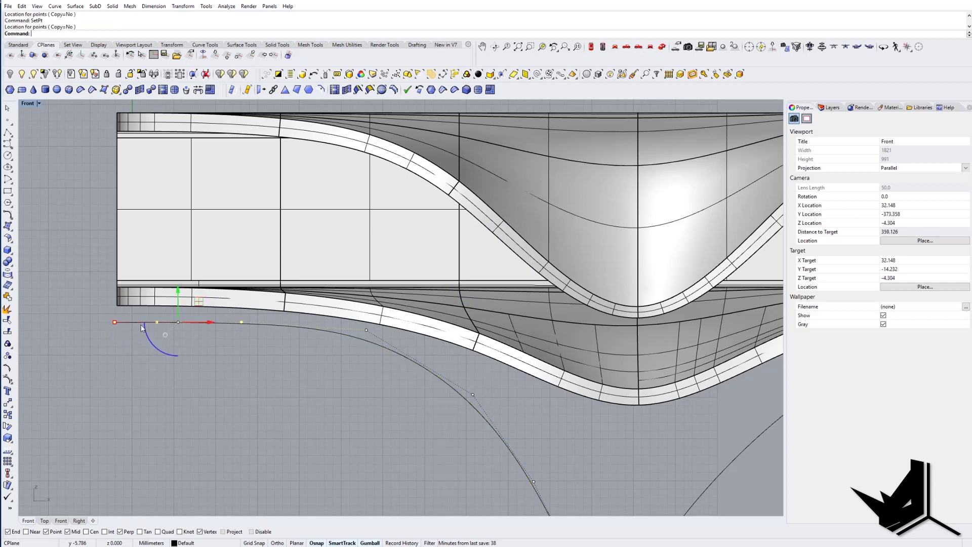
pyautogui.press('Escape')
pyautogui.press('Escape')
# Step: Align the control points along the first curve's flat run to its end point in world Z with SetPt
pyautogui.moveTo(419, 382); pyautogui.dragTo(210, 296, button='right')
pyautogui.scroll(-4, 210, 297)
pyautogui.moveTo(558, 308); pyautogui.dragTo(198, 325, button='right')
pyautogui.click(420, 276)
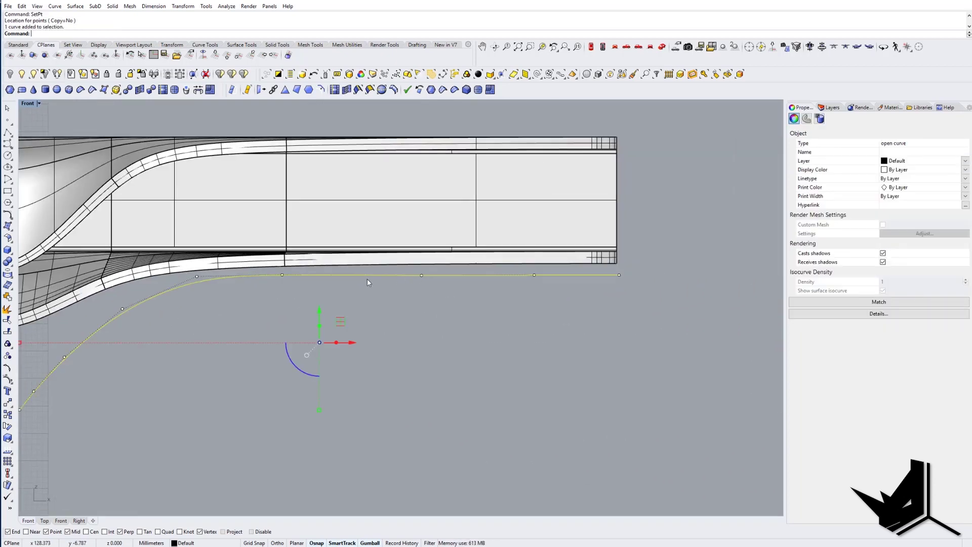
pyautogui.scroll(10, 210, 273)
pyautogui.press('F10')
pyautogui.moveTo(147, 277); pyautogui.dragTo(644, 349)
pyautogui.scroll(-3, 262, 311)
pyautogui.press('Return')
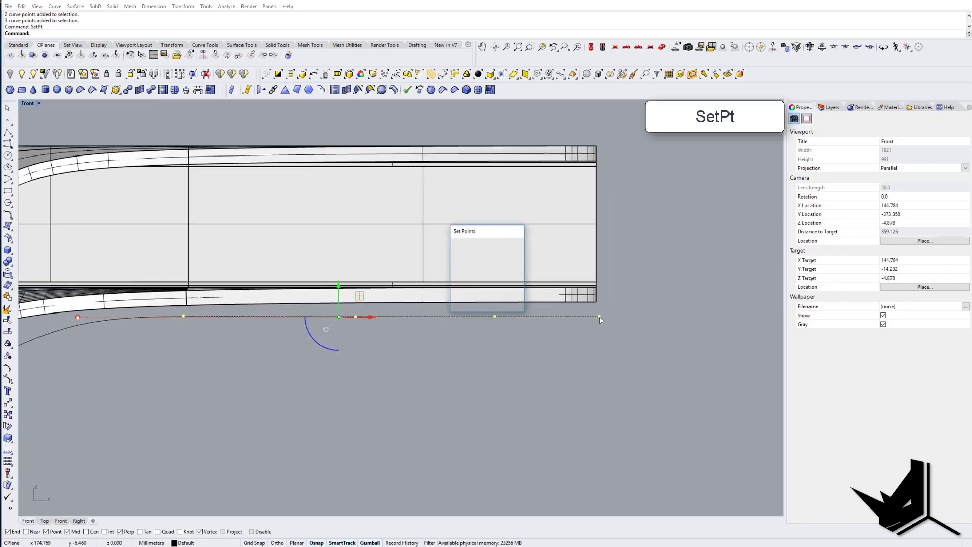
pyautogui.press('Return')
pyautogui.click(600, 316)
pyautogui.moveTo(413, 338); pyautogui.dragTo(482, 317, button='right')
pyautogui.scroll(-6, 482, 317)
pyautogui.moveTo(317, 358); pyautogui.dragTo(534, 295, button='right')
pyautogui.press('Escape')
pyautogui.press('Escape')
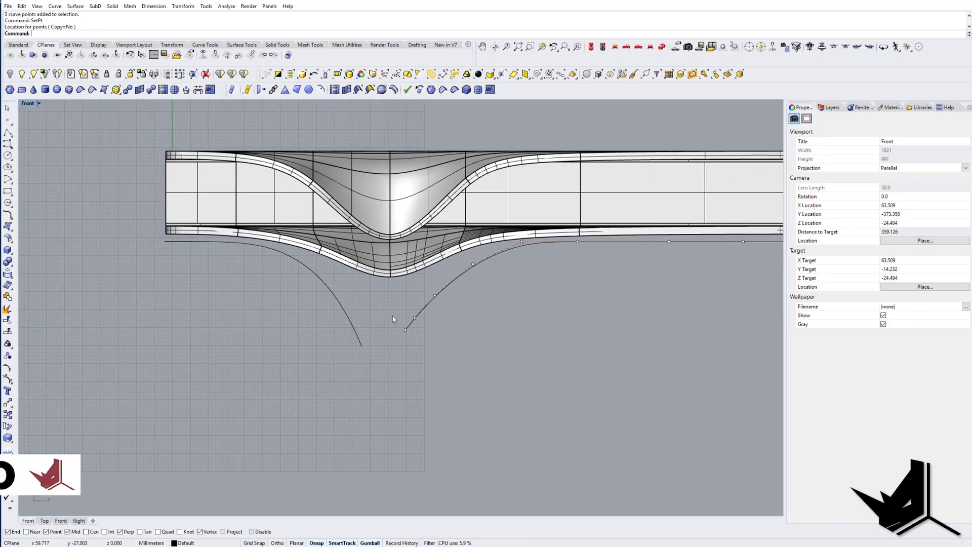
pyautogui.moveTo(420, 308); pyautogui.dragTo(417, 320, button='right')
pyautogui.scroll(2, 417, 320)
pyautogui.write('L')
pyautogui.press('Return')
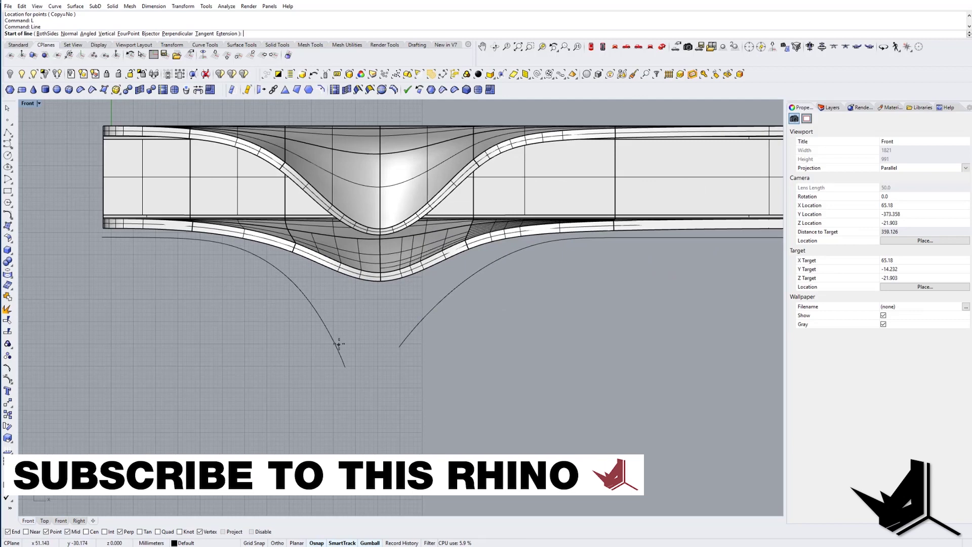
pyautogui.press('Escape')
# Step: Select both ground curves, switch to the Perspective view and reset the construction plane to world Top
pyautogui.moveTo(443, 348); pyautogui.dragTo(270, 323)
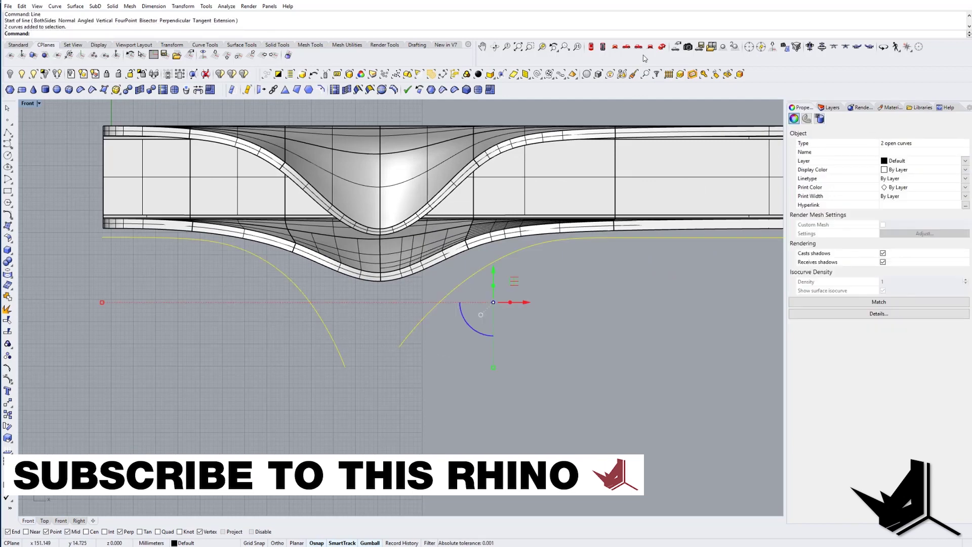
pyautogui.click(662, 46)
pyautogui.moveTo(481, 324); pyautogui.dragTo(385, 334, button='right')
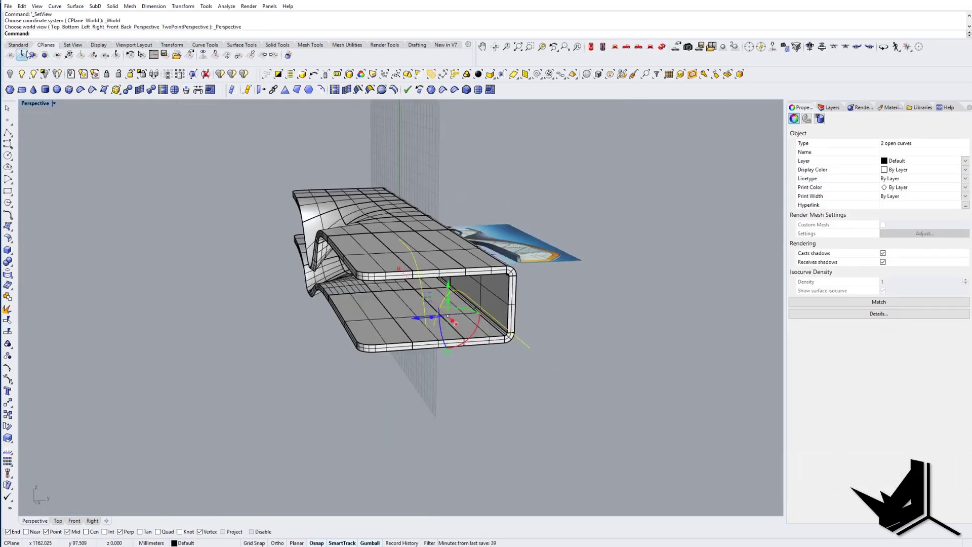
pyautogui.click(204, 54)
pyautogui.moveTo(525, 299)
pyautogui.mouseDown(button='right')
pyautogui.moveTo(501, 304)
pyautogui.moveTo(538, 308)
pyautogui.mouseUp(button='right')
# Step: Set both curves to the world Y position of the lower slab's front edge with SetPt, using the Near snap
pyautogui.write('S')
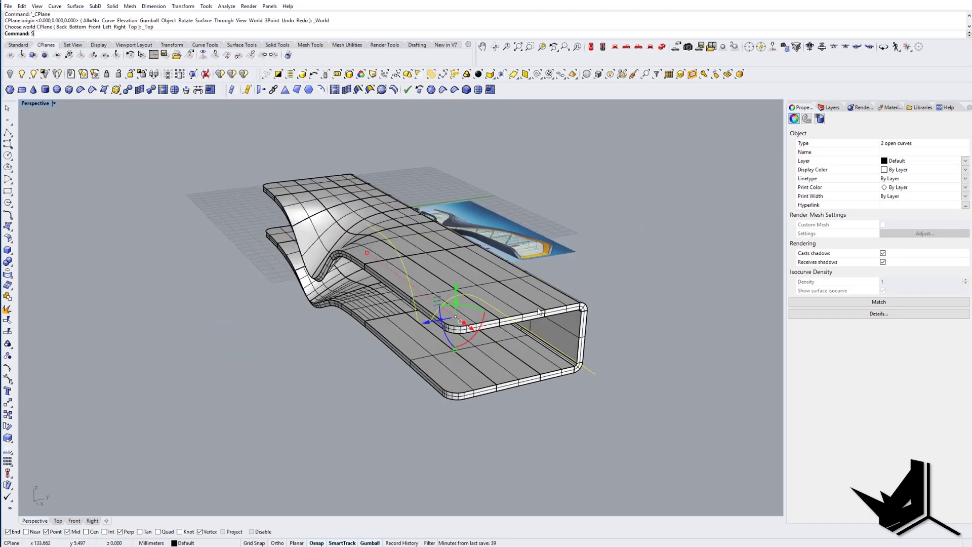
pyautogui.write('etPt')
pyautogui.press('Return')
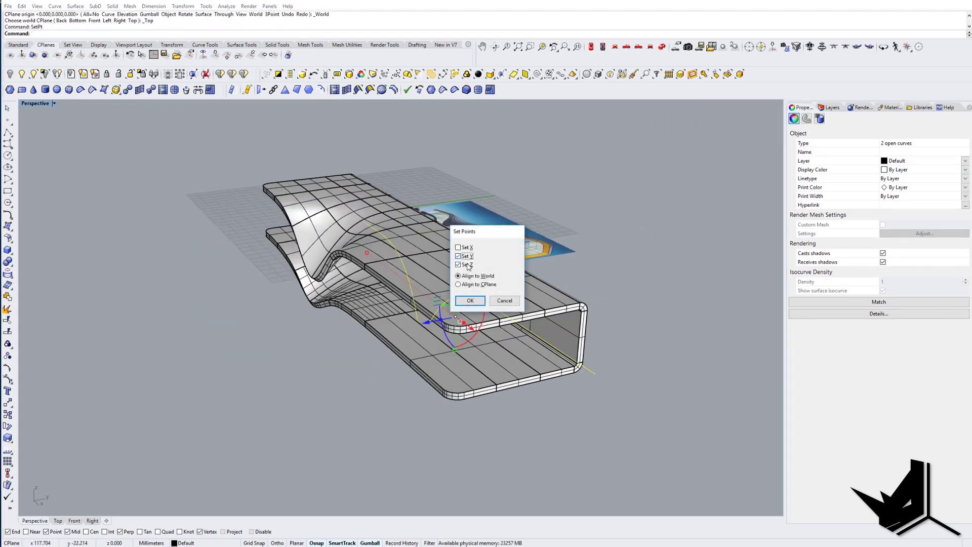
pyautogui.click(476, 304)
pyautogui.scroll(5, 487, 442)
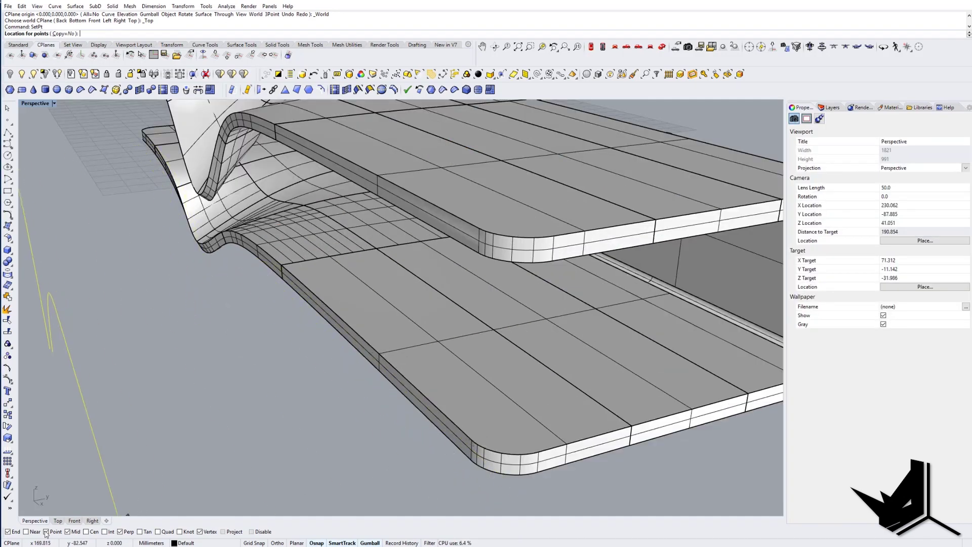
pyautogui.click(26, 532)
pyautogui.click(382, 353)
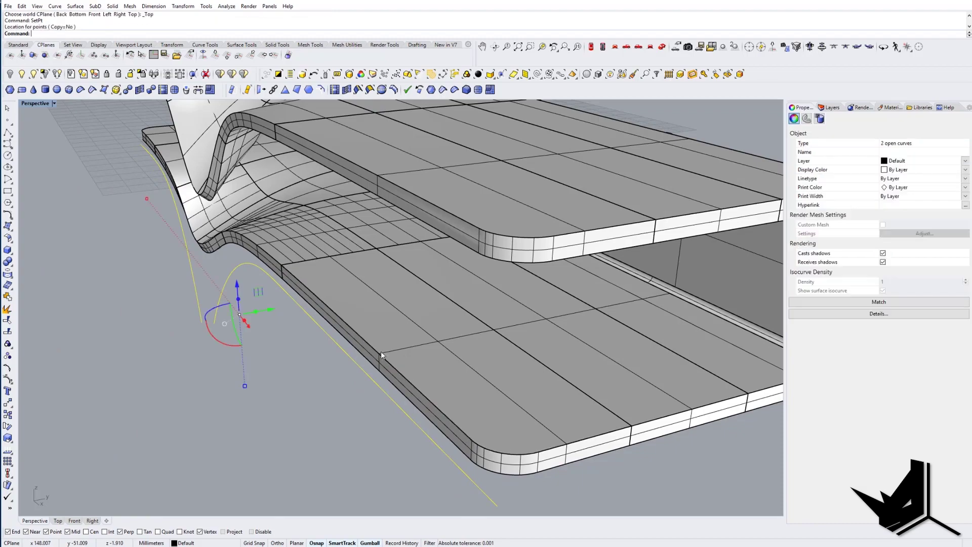
pyautogui.moveTo(417, 376)
pyautogui.mouseDown(button='right')
pyautogui.moveTo(434, 363)
pyautogui.moveTo(386, 379)
pyautogui.moveTo(399, 369)
pyautogui.mouseUp(button='right')
pyautogui.scroll(-4, 399, 369)
pyautogui.scroll(4, 345, 392)
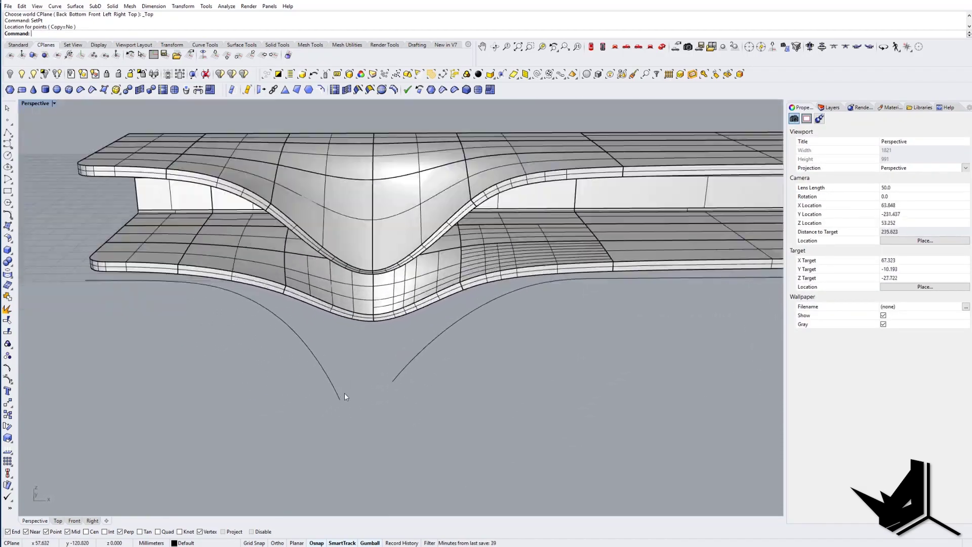
# Step: Switch the viewport to the Back view, framing the gap between the two curves' lower ends
pyautogui.click(603, 52)
pyautogui.click(615, 47)
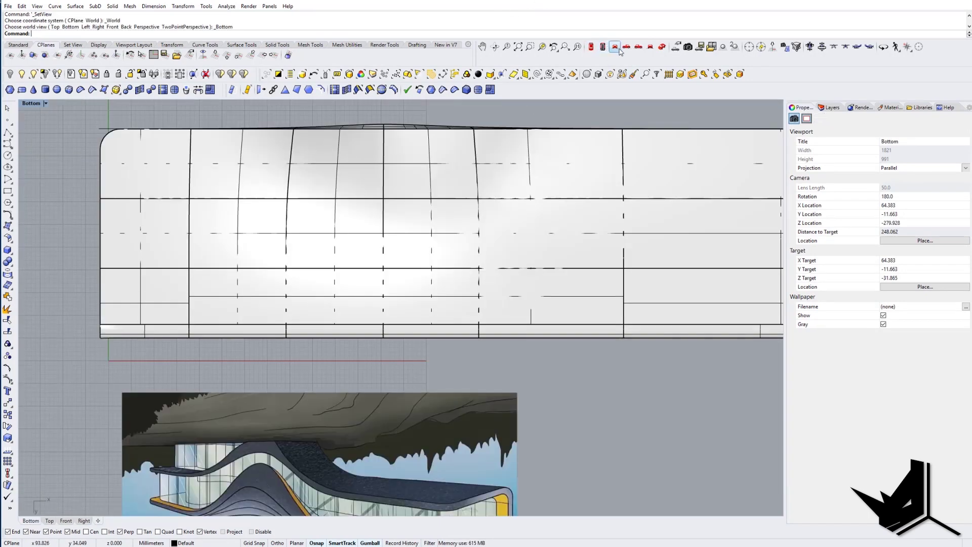
pyautogui.click(626, 47)
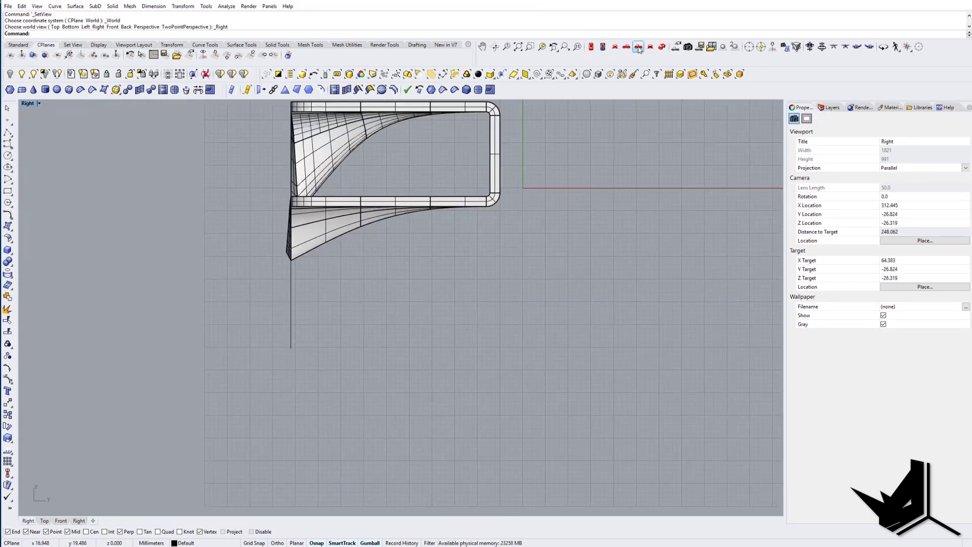
pyautogui.click(639, 48)
pyautogui.click(650, 47)
pyautogui.moveTo(441, 274); pyautogui.dragTo(398, 291, button='right')
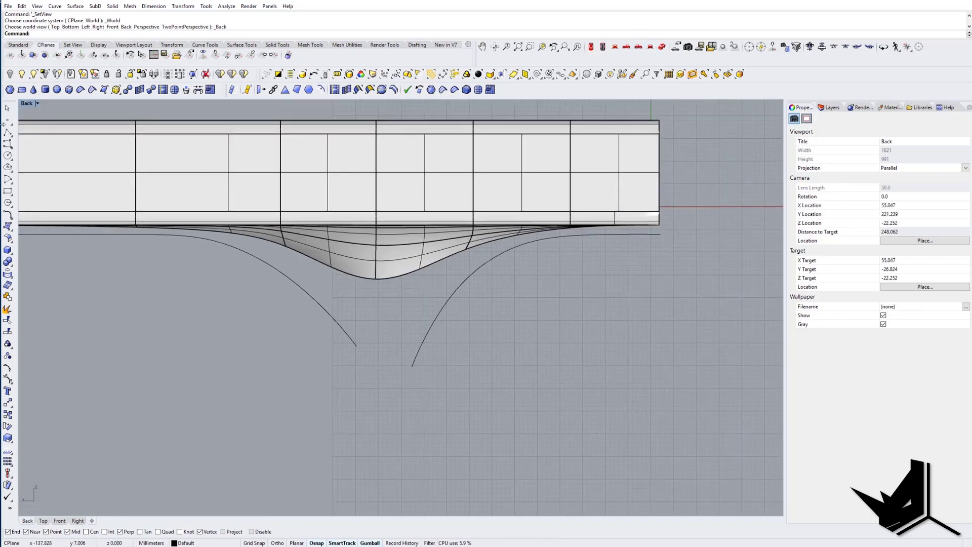
pyautogui.click(11, 152)
pyautogui.click(31, 148)
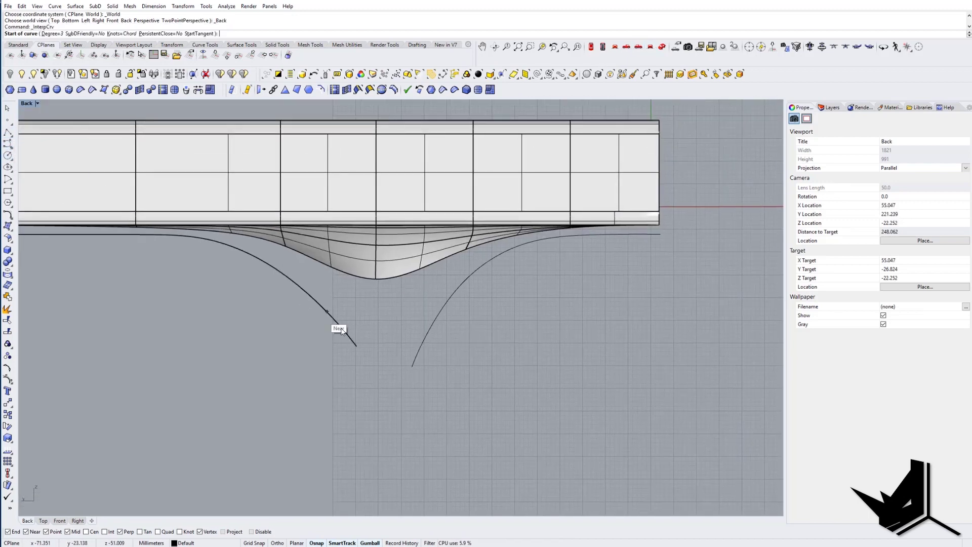
pyautogui.click(342, 330)
pyautogui.scroll(3, 355, 334)
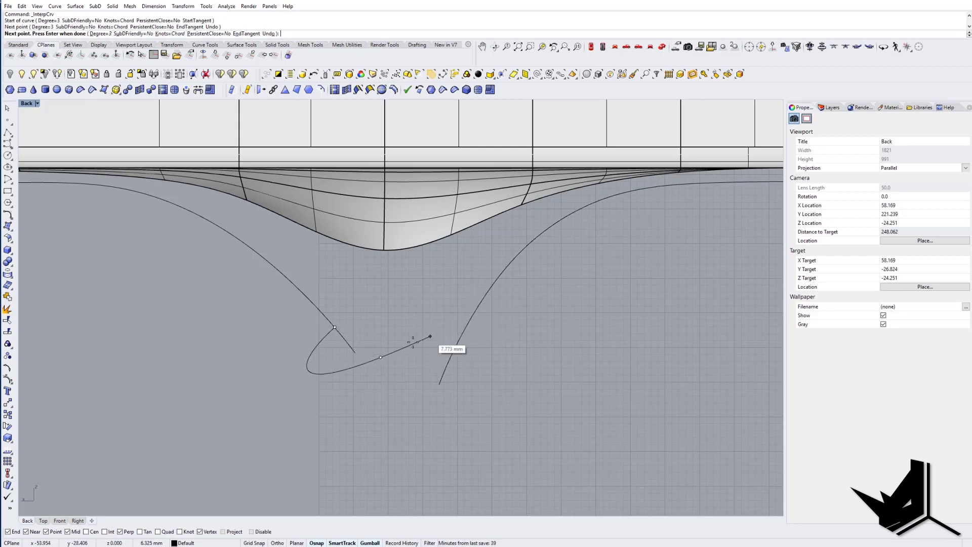
pyautogui.press('Escape')
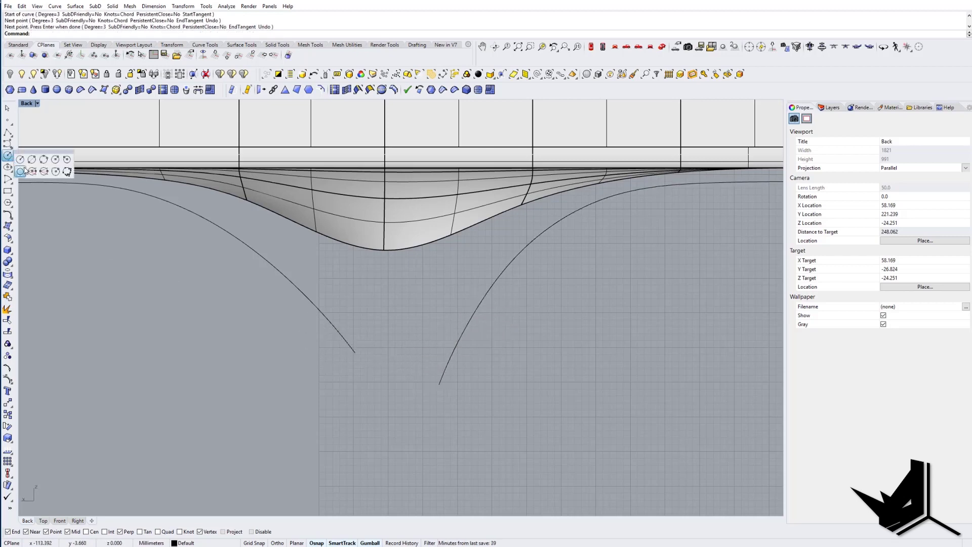
# Step: Draw a circle tangent to both ground curves near their lower ends
pyautogui.click(11, 159)
pyautogui.click(347, 342)
pyautogui.click(455, 341)
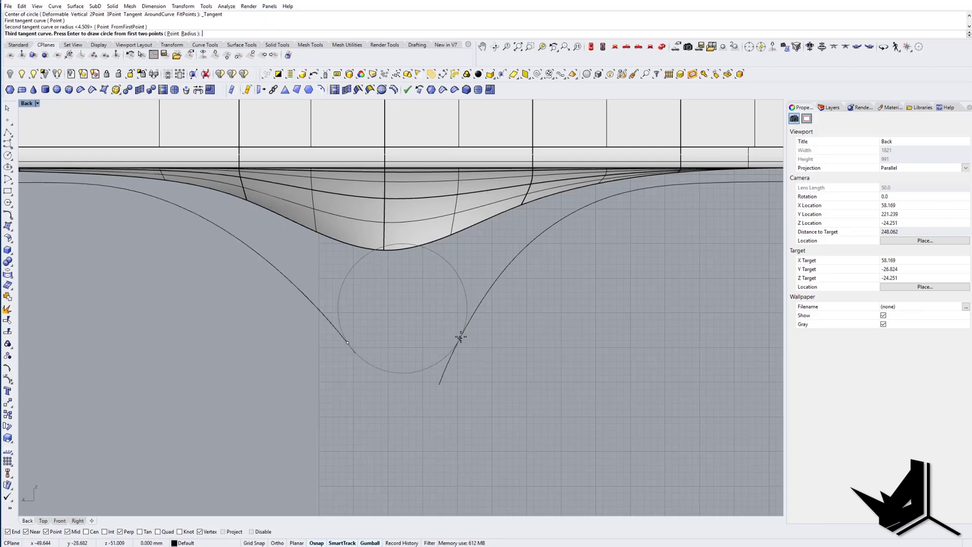
pyautogui.press('Return')
# Step: Trim away the circle's upper arc and the curve ends that overshoot the tangent points
pyautogui.write('TR')
pyautogui.press('Return')
pyautogui.press('Return')
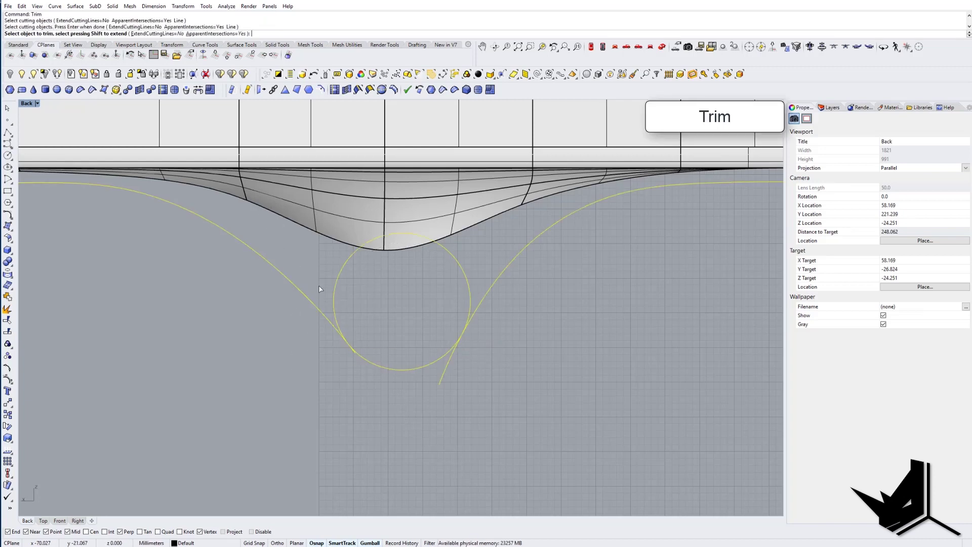
pyautogui.click(333, 286)
pyautogui.scroll(4, 350, 354)
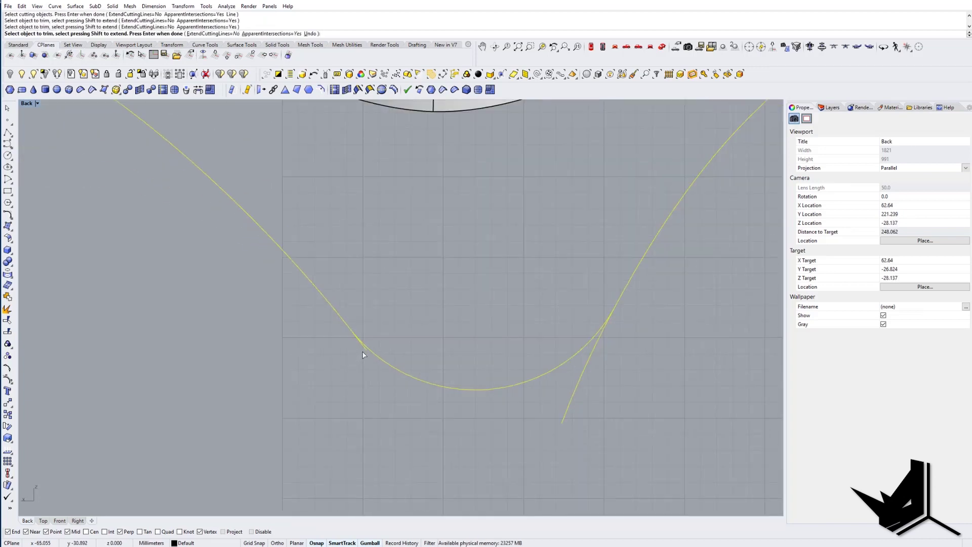
pyautogui.click(568, 406)
pyautogui.press('Return')
# Step: Join the two ground curves and the bottom arc into one open curve
pyautogui.scroll(-8, 568, 405)
pyautogui.moveTo(603, 415); pyautogui.dragTo(417, 340)
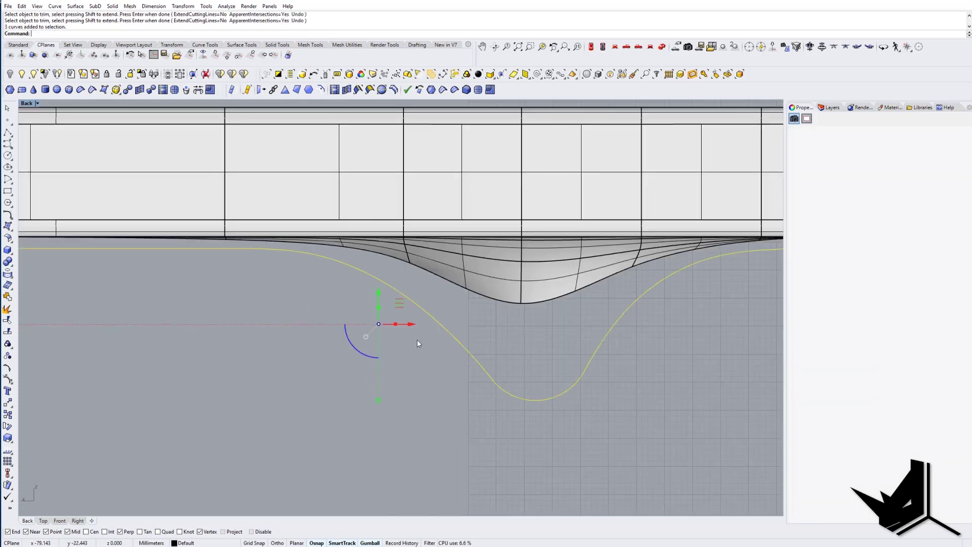
pyautogui.write('Join')
pyautogui.press('Return')
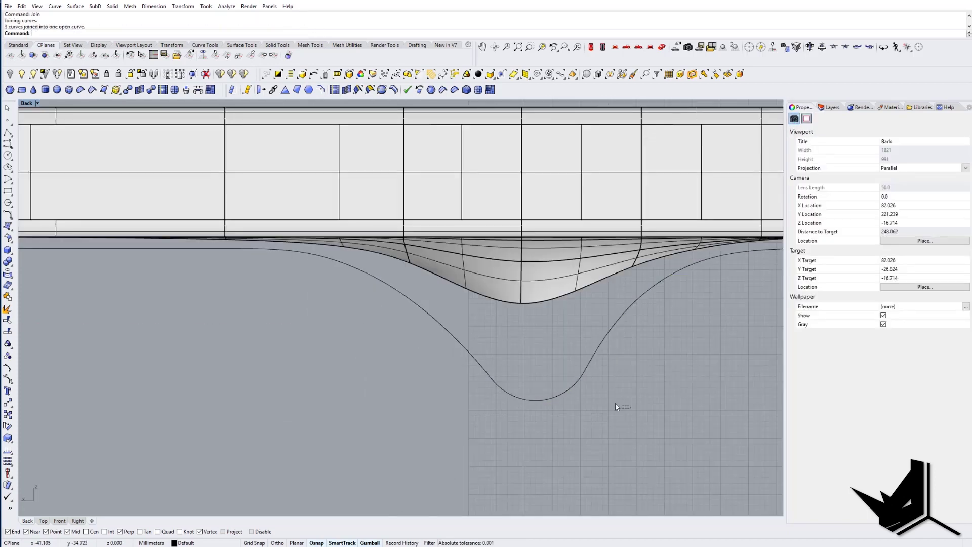
pyautogui.scroll(-6, 479, 364)
pyautogui.moveTo(593, 348); pyautogui.dragTo(520, 356, button='right')
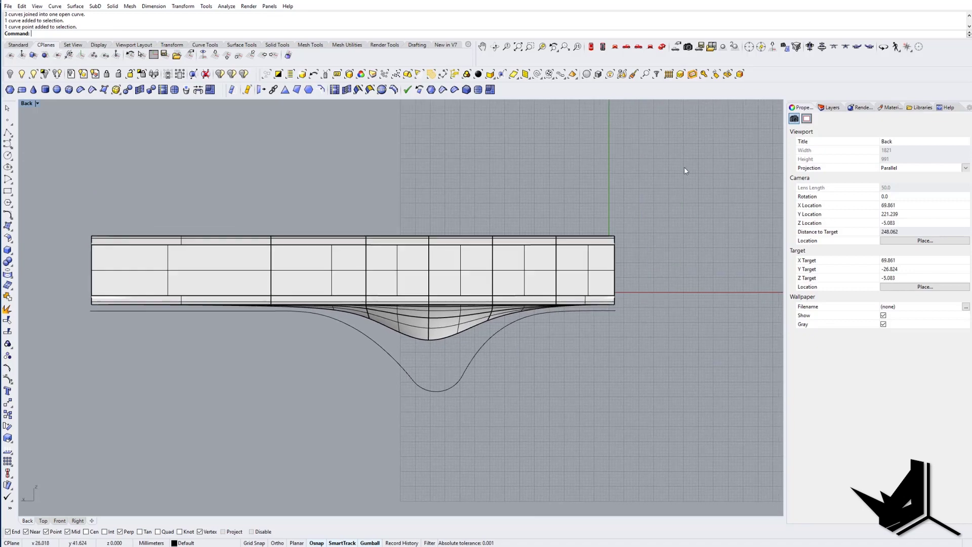
# Step: In the Perspective view, align the three control points at the ground curve's near end to the floor slab's lower edge with SetPt
pyautogui.moveTo(623, 269); pyautogui.dragTo(507, 257, button='right')
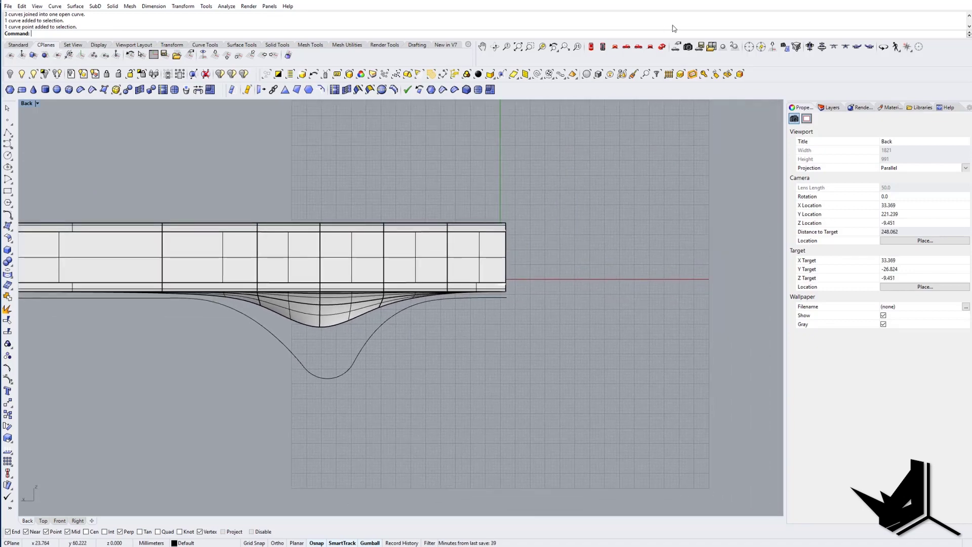
pyautogui.click(662, 47)
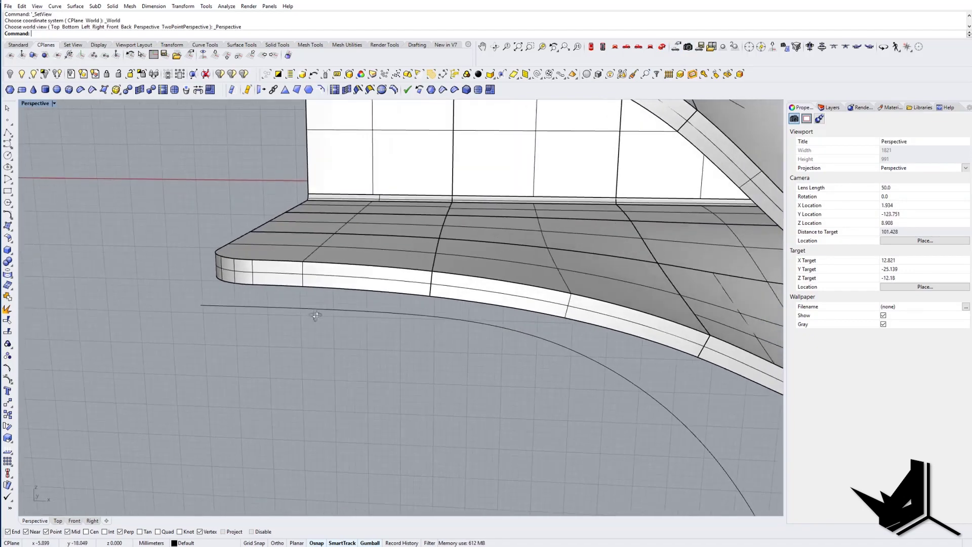
pyautogui.moveTo(290, 314); pyautogui.dragTo(250, 294, button='right')
pyautogui.click(241, 305)
pyautogui.moveTo(148, 246); pyautogui.dragTo(363, 299)
pyautogui.moveTo(284, 299)
pyautogui.keyDown('shift'); pyautogui.mouseDown(button='right')
pyautogui.moveTo(308, 305)
pyautogui.moveTo(288, 299)
pyautogui.mouseUp(button='right'); pyautogui.keyUp('shift')
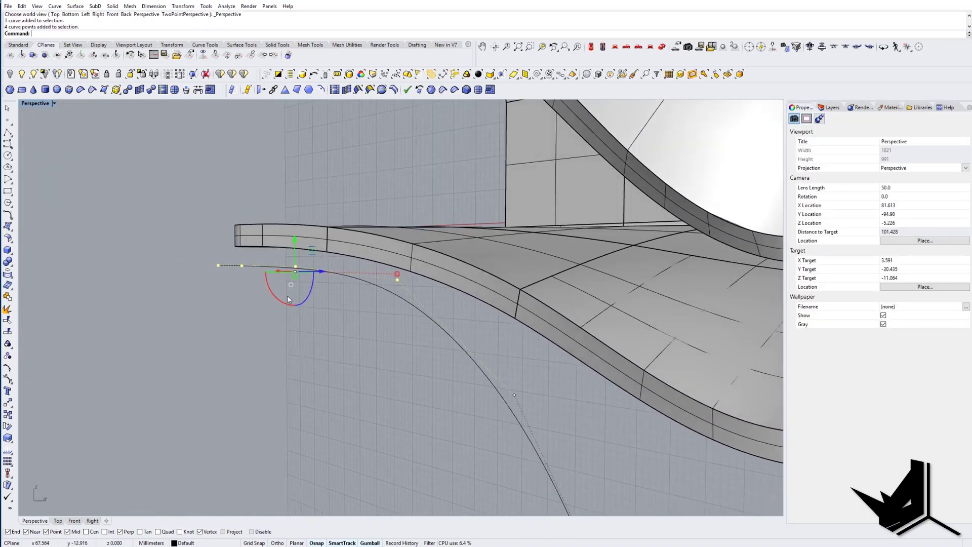
pyautogui.click(297, 271)
pyautogui.moveTo(186, 257); pyautogui.dragTo(342, 282)
pyautogui.press('Return')
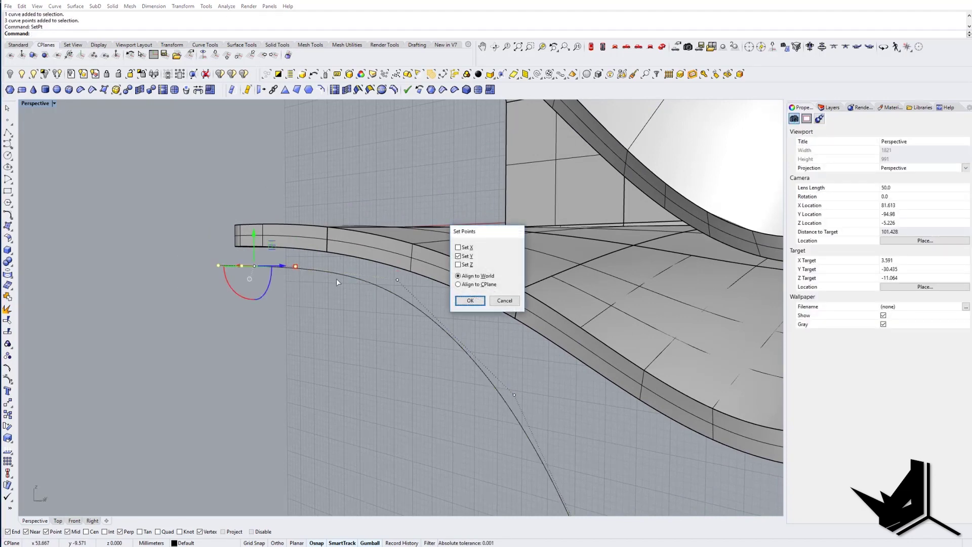
pyautogui.click(472, 264)
pyautogui.click(471, 300)
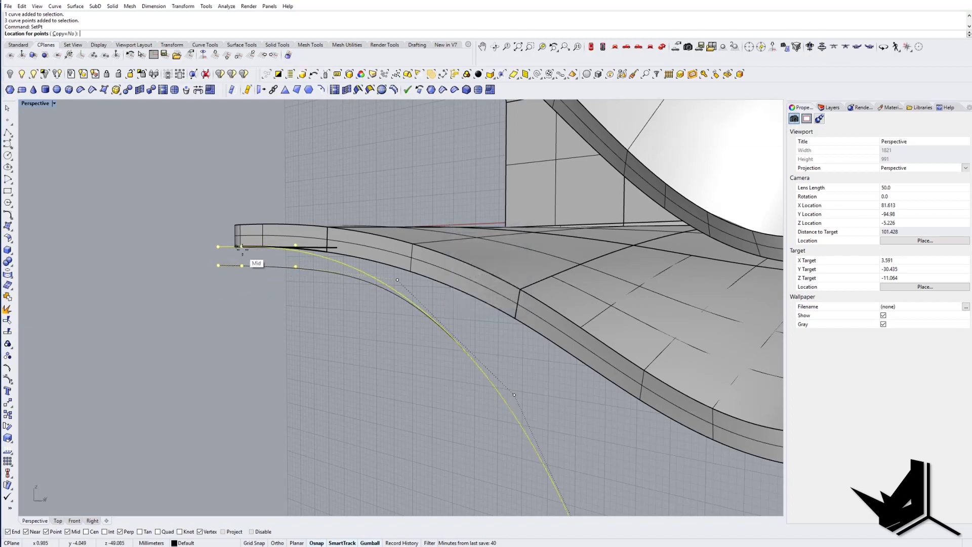
pyautogui.click(264, 247)
pyautogui.moveTo(287, 259); pyautogui.dragTo(428, 303, button='right')
pyautogui.scroll(-8, 427, 304)
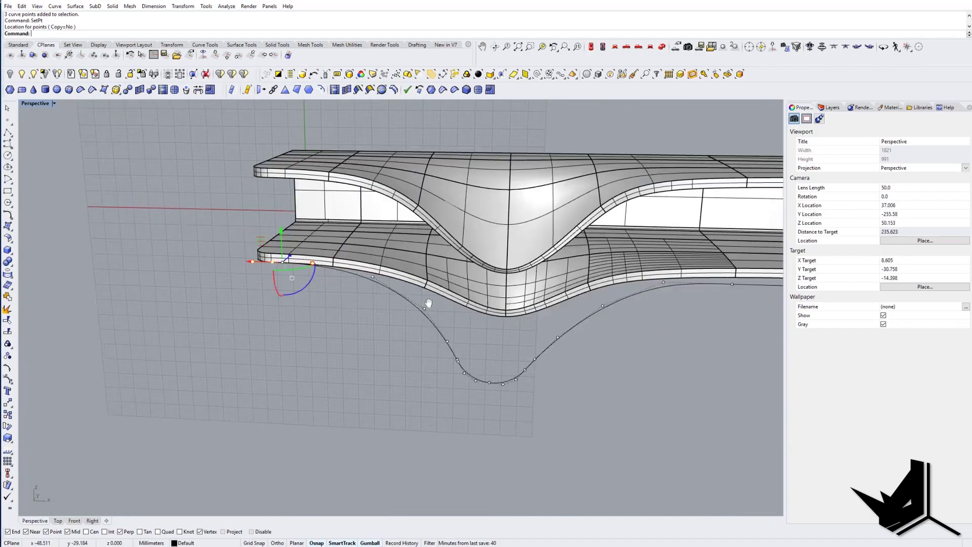
# Step: Align the four control points at the ground curve's far end to the floor slab's lower edge beside its rounded corner with SetPt
pyautogui.keyDown('shift'); pyautogui.moveTo(602, 349); pyautogui.dragTo(455, 299, button='right'); pyautogui.keyUp('shift')
pyautogui.moveTo(456, 299); pyautogui.dragTo(414, 311, button='right')
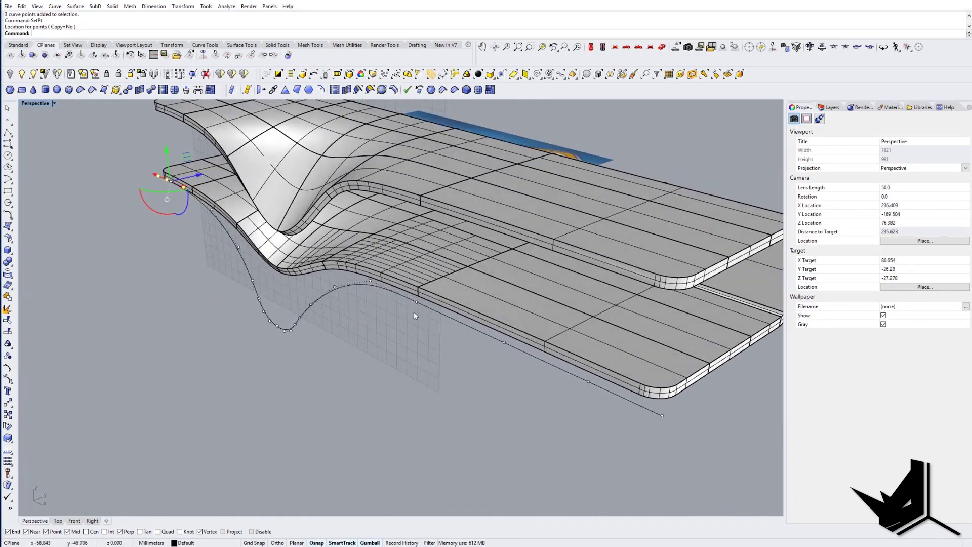
pyautogui.keyDown('shift'); pyautogui.moveTo(511, 353); pyautogui.dragTo(660, 423); pyautogui.keyUp('shift')
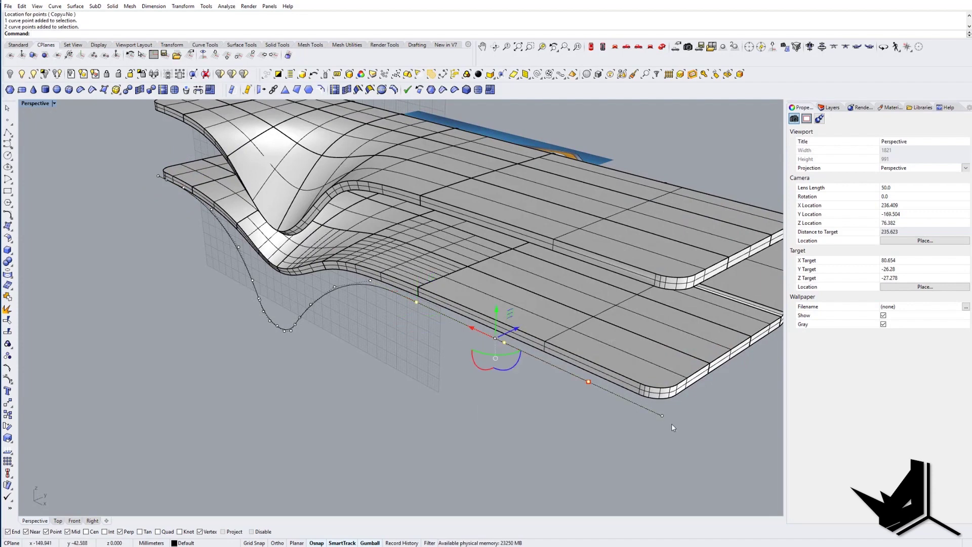
pyautogui.keyDown('shift'); pyautogui.moveTo(606, 405); pyautogui.dragTo(673, 425); pyautogui.keyUp('shift')
pyautogui.rightClick(590, 373)
pyautogui.press('Return')
pyautogui.click(545, 352)
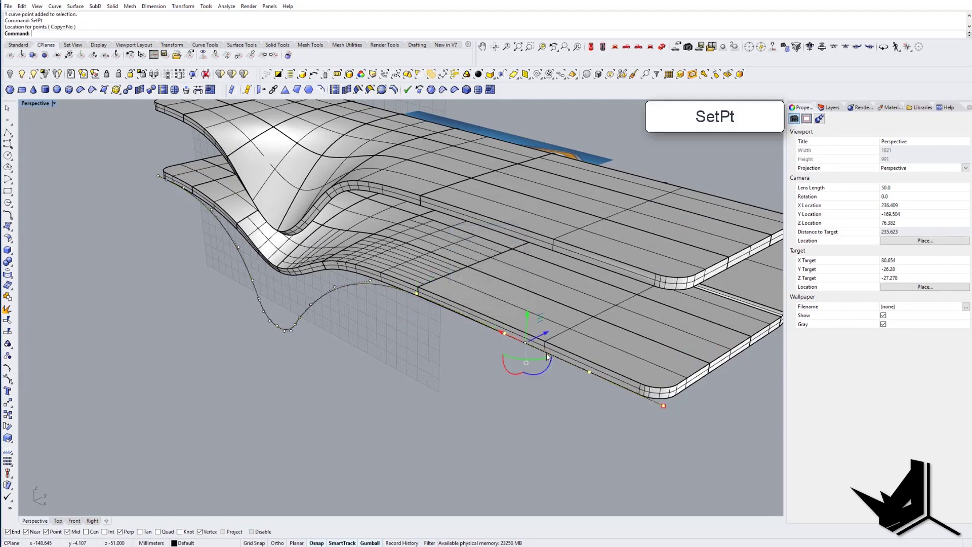
pyautogui.moveTo(546, 353); pyautogui.dragTo(549, 335, button='right')
pyautogui.press('Return')
pyautogui.scroll(3, 648, 301)
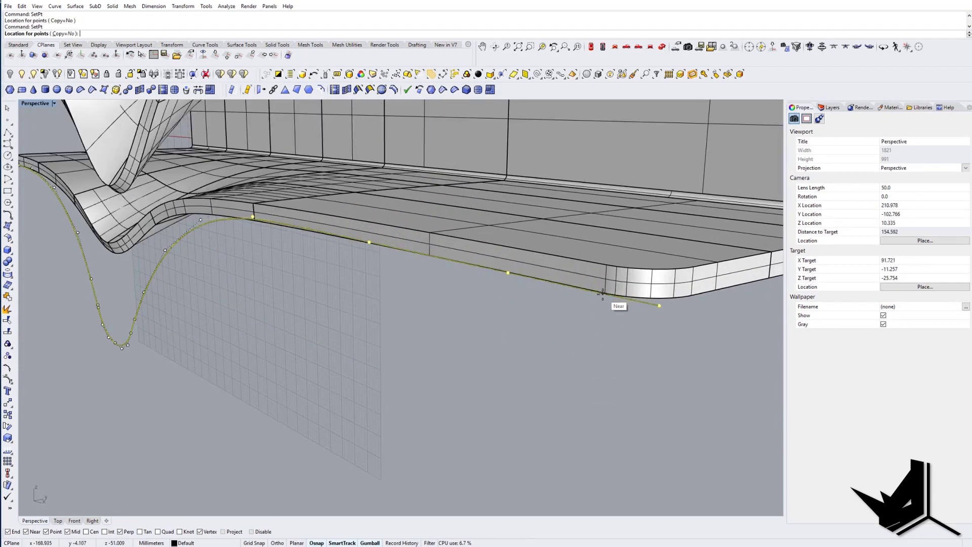
pyautogui.scroll(4, 602, 294)
pyautogui.click(637, 278)
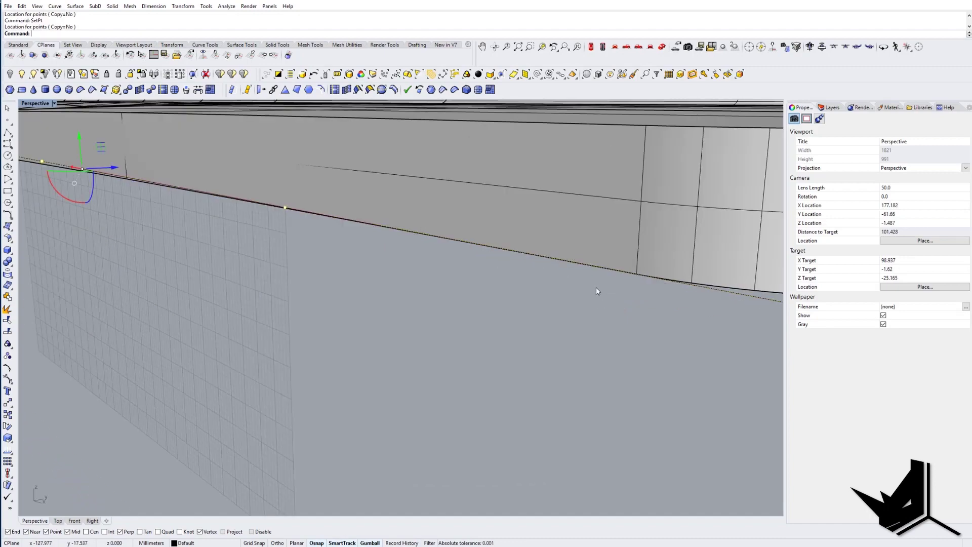
pyautogui.click(596, 288)
# Step: Slightly lower the ground curve's control point under the slab where the dip runs into the straight stretch
pyautogui.scroll(-7, 597, 288)
pyautogui.moveTo(544, 300); pyautogui.dragTo(475, 308, button='right')
pyautogui.scroll(4, 533, 278)
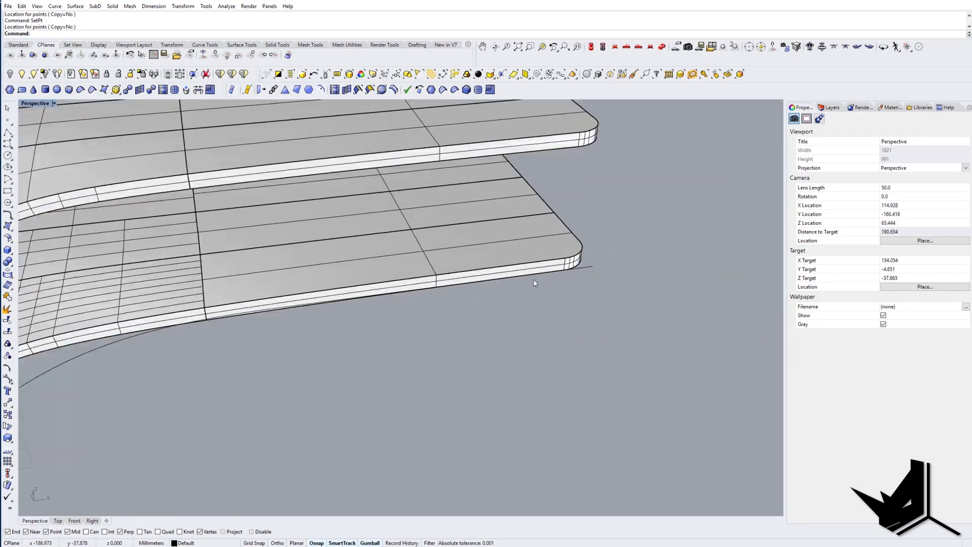
pyautogui.moveTo(533, 279); pyautogui.dragTo(458, 290, button='right')
pyautogui.keyDown('shift'); pyautogui.moveTo(329, 289); pyautogui.dragTo(524, 309, button='right'); pyautogui.keyUp('shift')
pyautogui.click(620, 342)
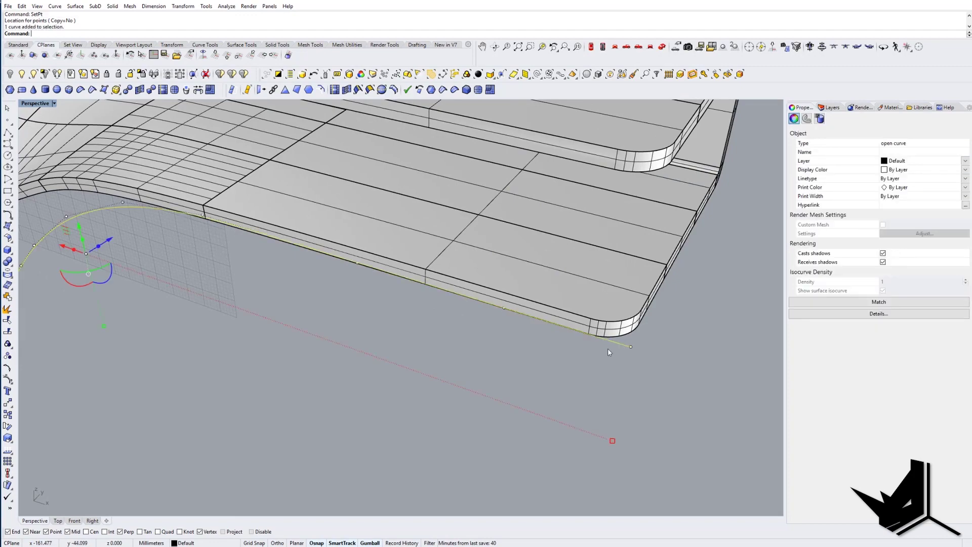
pyautogui.moveTo(390, 332); pyautogui.dragTo(403, 250, button='right')
pyautogui.click(393, 249)
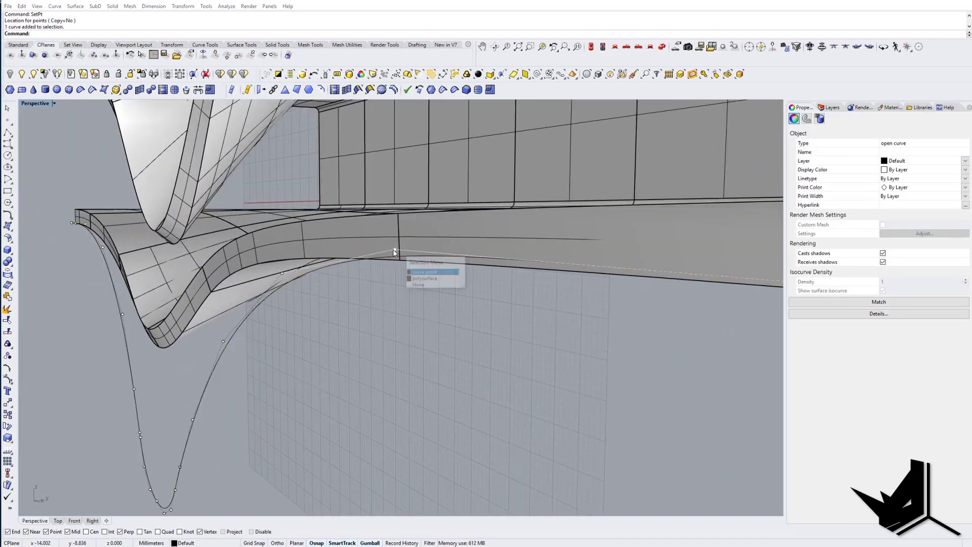
pyautogui.click(424, 273)
pyautogui.moveTo(394, 228); pyautogui.dragTo(394, 237)
pyautogui.scroll(-8, 369, 235)
pyautogui.moveTo(467, 288); pyautogui.dragTo(427, 295, button='right')
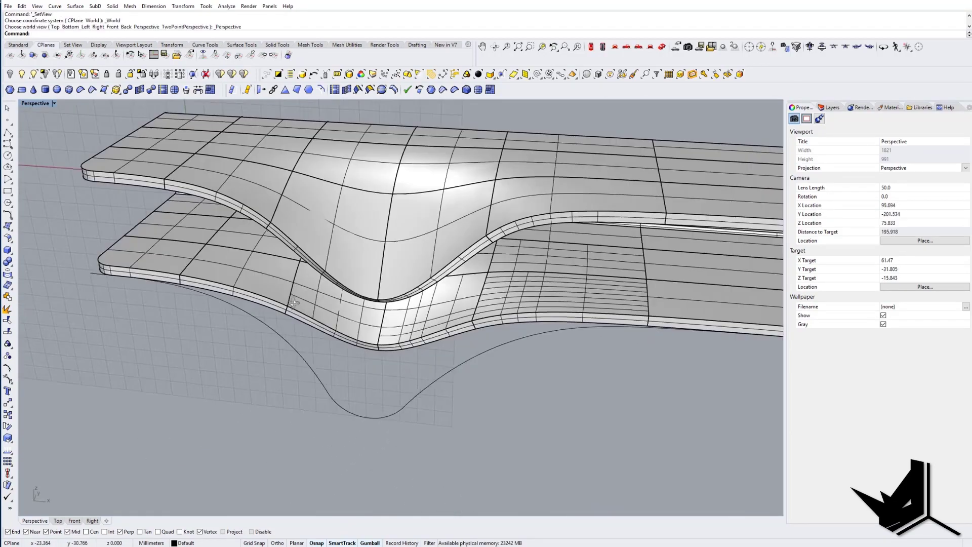
# Step: Duplicate the floor slab's upper front edges, from one rounded corner through the dip to the other, with DupEdge
pyautogui.moveTo(314, 314); pyautogui.dragTo(254, 287, button='right')
pyautogui.scroll(5, 254, 287)
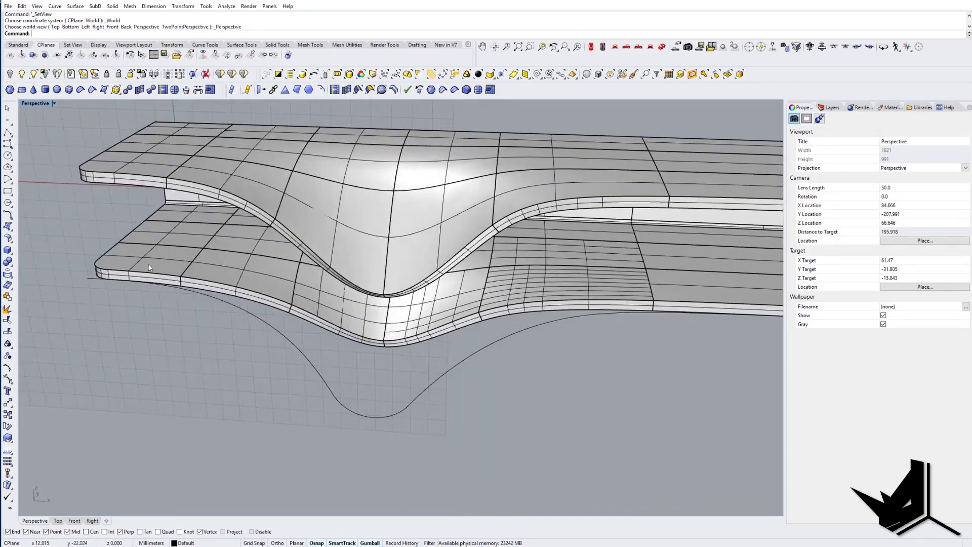
pyautogui.keyDown('ctrl'); pyautogui.keyDown('shift'); pyautogui.click(84, 282); pyautogui.keyUp('shift'); pyautogui.keyUp('ctrl')
pyautogui.keyDown('ctrl'); pyautogui.keyDown('shift'); pyautogui.click(254, 302); pyautogui.keyUp('shift'); pyautogui.keyUp('ctrl')
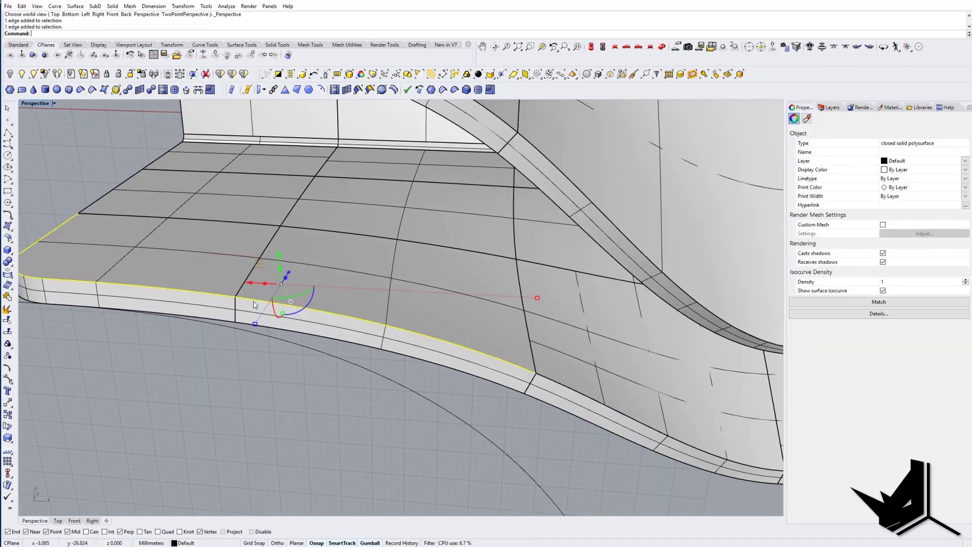
pyautogui.keyDown('ctrl'); pyautogui.keyDown('shift'); pyautogui.click(570, 387); pyautogui.keyUp('shift'); pyautogui.keyUp('ctrl')
pyautogui.keyDown('shift'); pyautogui.moveTo(570, 387); pyautogui.dragTo(306, 309, button='right'); pyautogui.keyUp('shift')
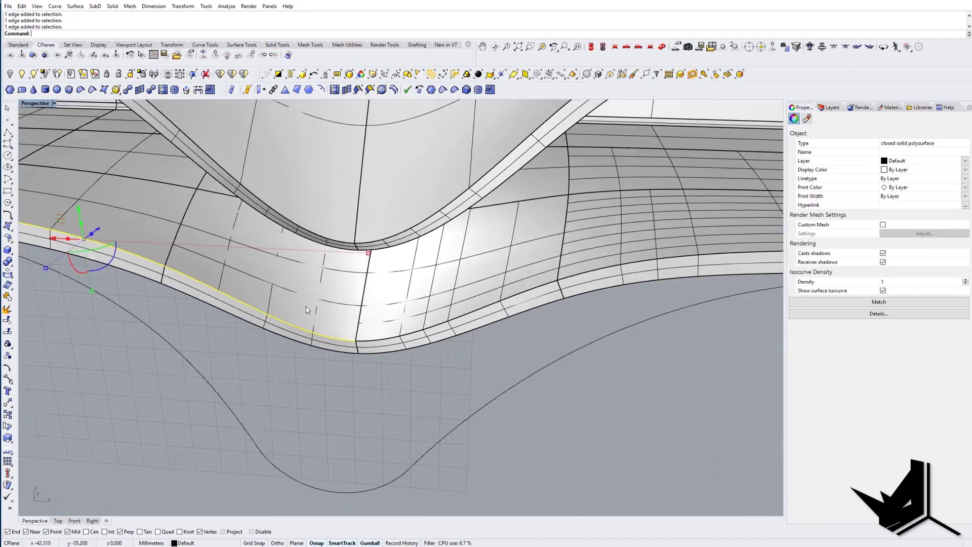
pyautogui.scroll(2, 379, 347)
pyautogui.keyDown('ctrl'); pyautogui.keyDown('shift'); pyautogui.click(380, 342); pyautogui.keyUp('shift'); pyautogui.keyUp('ctrl')
pyautogui.keyDown('shift'); pyautogui.moveTo(593, 344); pyautogui.dragTo(286, 356, button='right'); pyautogui.keyUp('shift')
pyautogui.keyDown('ctrl'); pyautogui.keyDown('shift'); pyautogui.click(323, 269); pyautogui.keyUp('shift'); pyautogui.keyUp('ctrl')
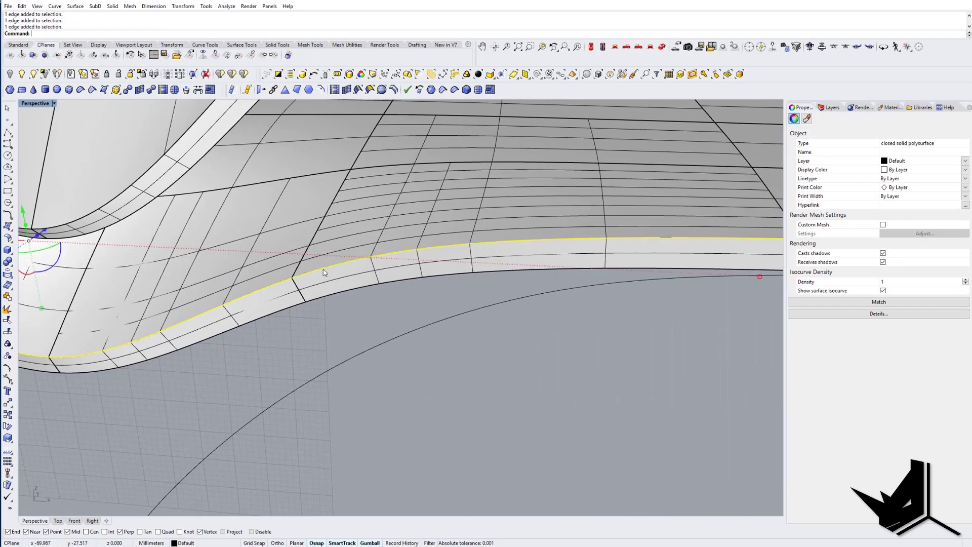
pyautogui.scroll(-4, 597, 260)
pyautogui.keyDown('shift'); pyautogui.moveTo(597, 260); pyautogui.dragTo(386, 276, button='right'); pyautogui.keyUp('shift')
pyautogui.keyDown('shift'); pyautogui.moveTo(631, 304); pyautogui.dragTo(404, 295, button='right'); pyautogui.keyUp('shift')
pyautogui.keyDown('ctrl'); pyautogui.keyDown('shift'); pyautogui.click(403, 258); pyautogui.keyUp('shift'); pyautogui.keyUp('ctrl')
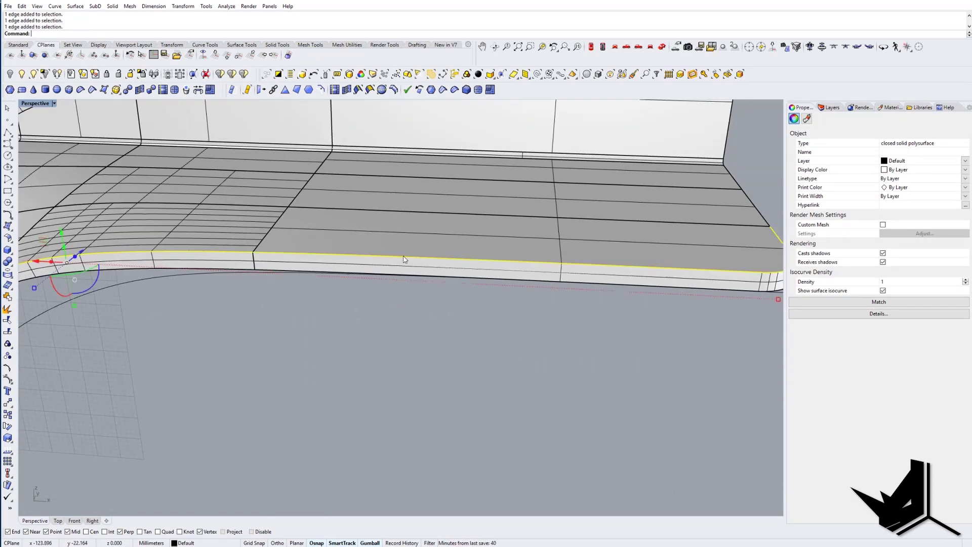
pyautogui.keyDown('shift'); pyautogui.moveTo(599, 303); pyautogui.dragTo(468, 313, button='right'); pyautogui.keyUp('shift')
pyautogui.scroll(-5, 467, 313)
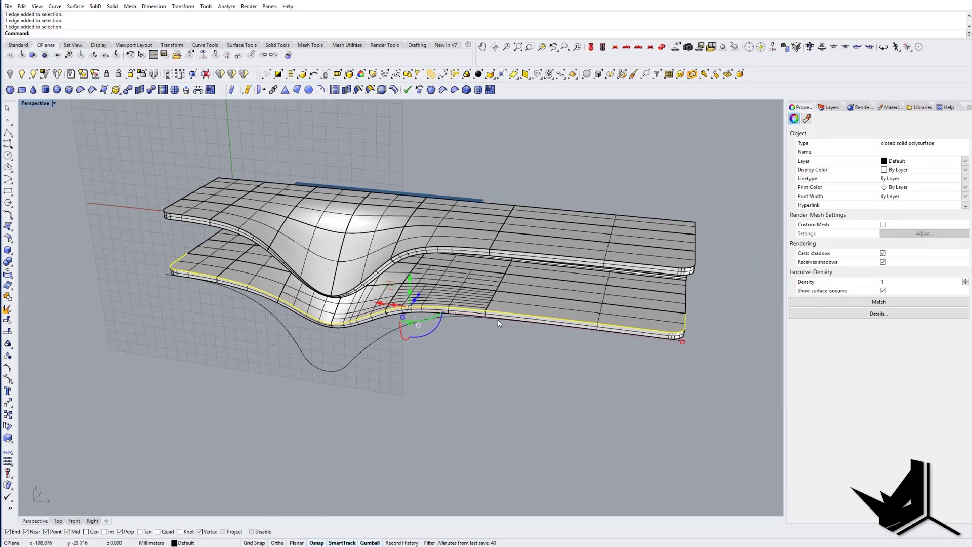
pyautogui.write('DupEdge')
pyautogui.press('Return')
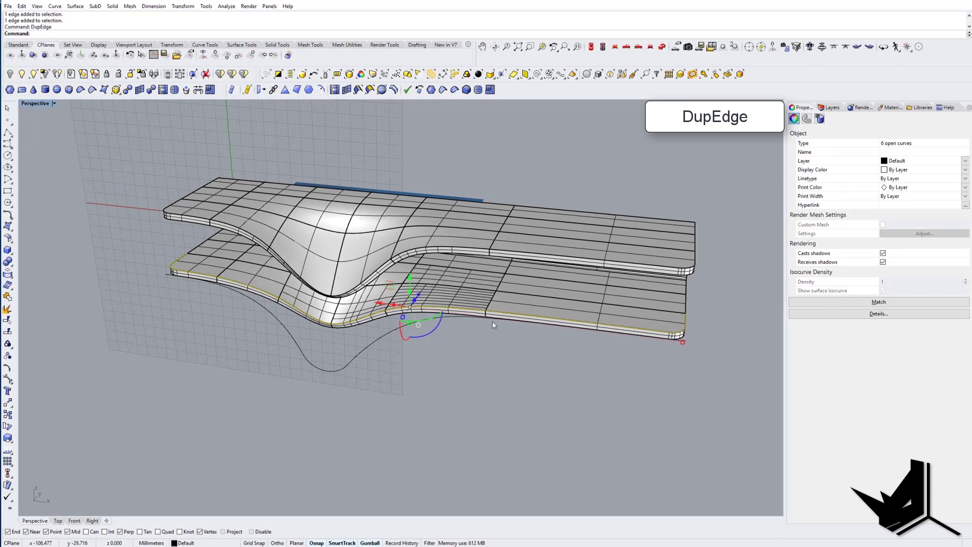
# Step: Isolate the duplicated edge curves together with the ground curve
pyautogui.keyDown('shift'); pyautogui.click(367, 348); pyautogui.keyUp('shift')
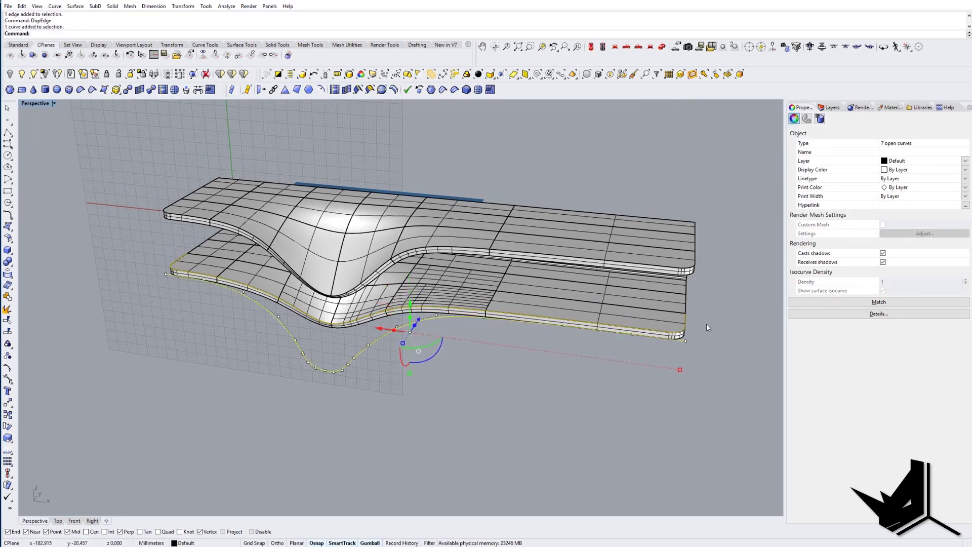
pyautogui.click(45, 74)
pyautogui.click(255, 232)
pyautogui.moveTo(255, 232); pyautogui.dragTo(270, 259, button='right')
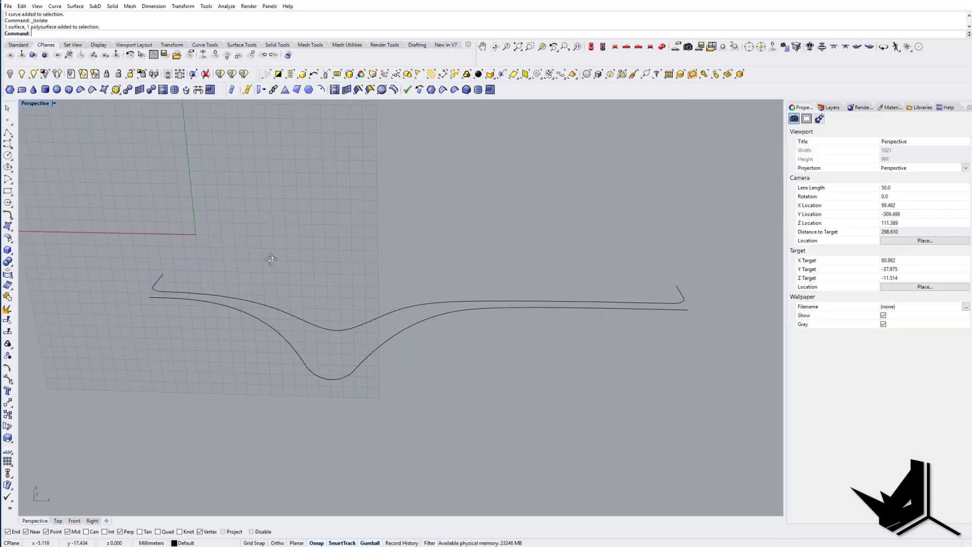
# Step: Draw a short polyline connecting the upper edge to the ground curve beside the rounded corner at the near end
pyautogui.keyDown('shift'); pyautogui.moveTo(219, 280); pyautogui.dragTo(298, 293, button='right'); pyautogui.keyUp('shift')
pyautogui.scroll(8, 299, 294)
pyautogui.keyDown('shift'); pyautogui.moveTo(322, 248); pyautogui.dragTo(435, 252, button='right'); pyautogui.keyUp('shift')
pyautogui.moveTo(435, 252); pyautogui.dragTo(386, 235, button='right')
pyautogui.write('PL')
pyautogui.press('Return')
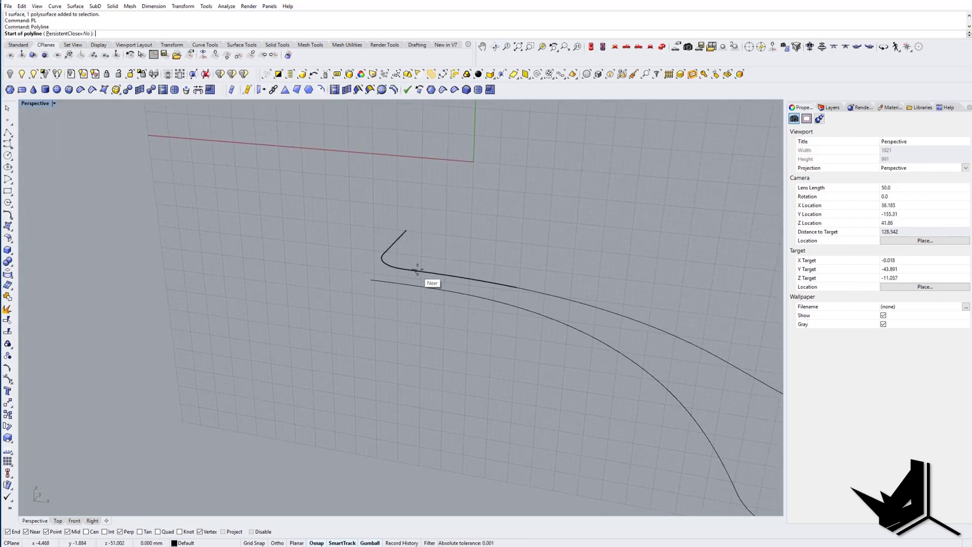
pyautogui.click(416, 270)
pyautogui.click(415, 285)
pyautogui.press('Return')
# Step: Draw a short polyline from the upper edge perpendicular to the ground curve beside the rounded corner at the far end
pyautogui.scroll(-12, 416, 286)
pyautogui.keyDown('shift'); pyautogui.moveTo(615, 332); pyautogui.dragTo(469, 318, button='right'); pyautogui.keyUp('shift')
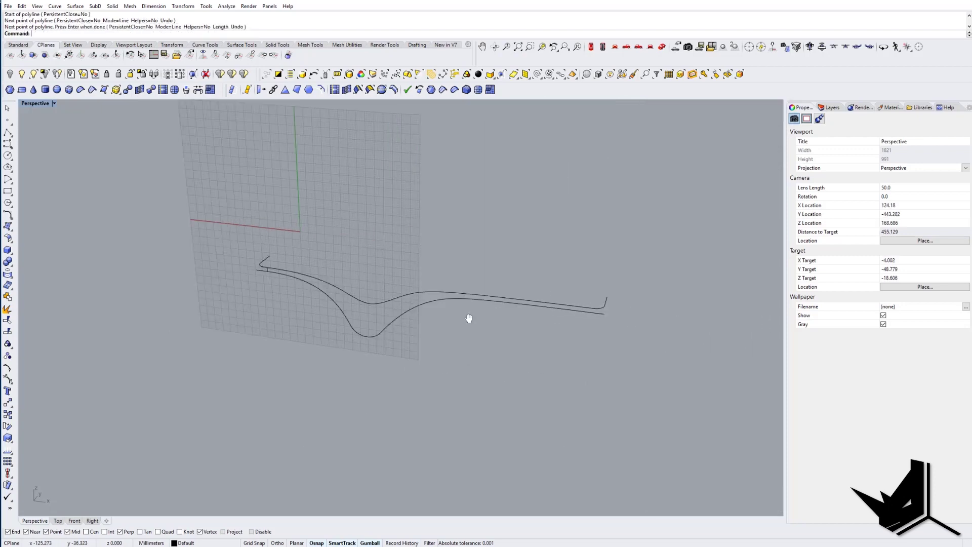
pyautogui.scroll(5, 469, 318)
pyautogui.write('PL')
pyautogui.press('Return')
pyautogui.click(337, 274)
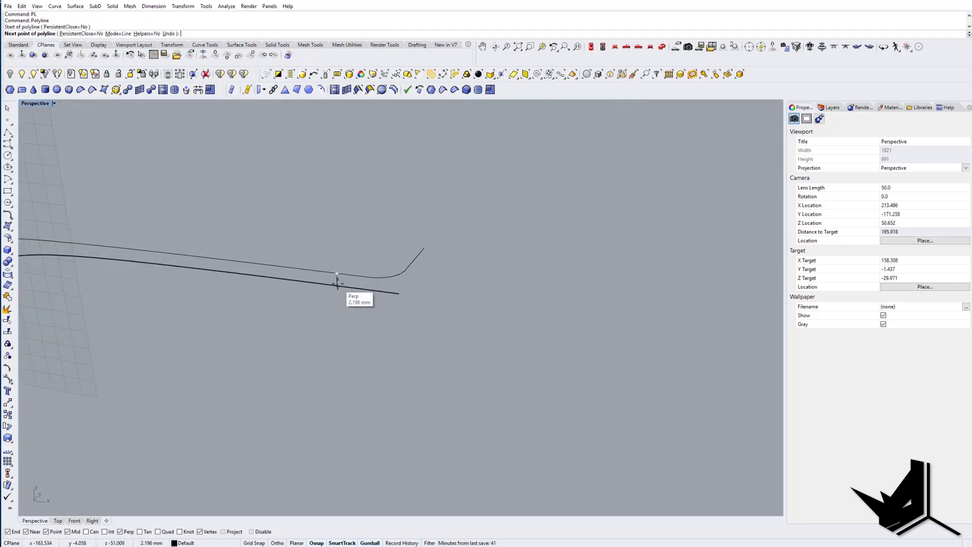
pyautogui.click(337, 285)
pyautogui.keyDown('shift'); pyautogui.moveTo(341, 285); pyautogui.dragTo(520, 308, button='right'); pyautogui.keyUp('shift')
pyautogui.scroll(-2, 521, 307)
pyautogui.press('Return')
pyautogui.press('Return')
pyautogui.click(564, 307)
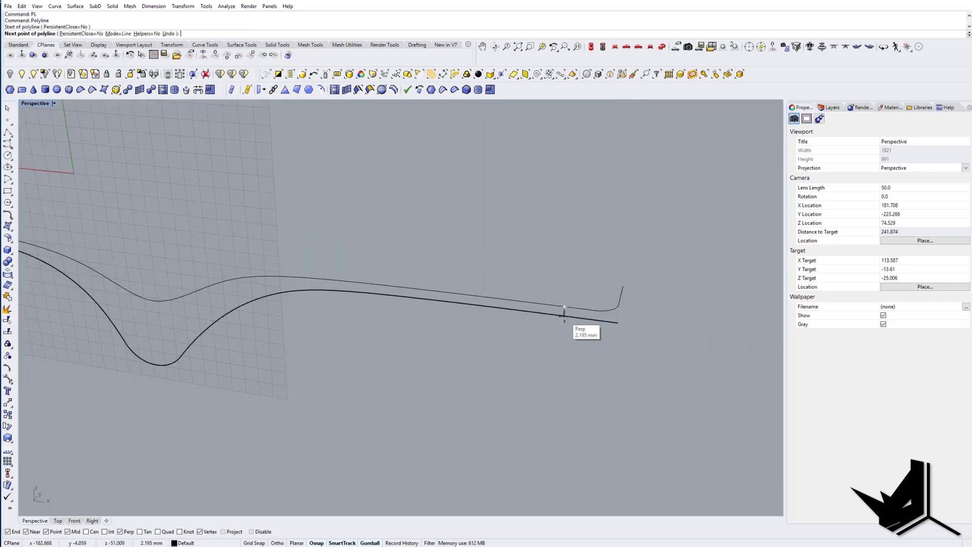
pyautogui.click(564, 316)
pyautogui.press('Return')
pyautogui.scroll(-8, 562, 316)
pyautogui.write('TR')
pyautogui.press('Return')
pyautogui.press('Escape')
pyautogui.moveTo(597, 363); pyautogui.dragTo(284, 236)
pyautogui.scroll(6, 326, 273)
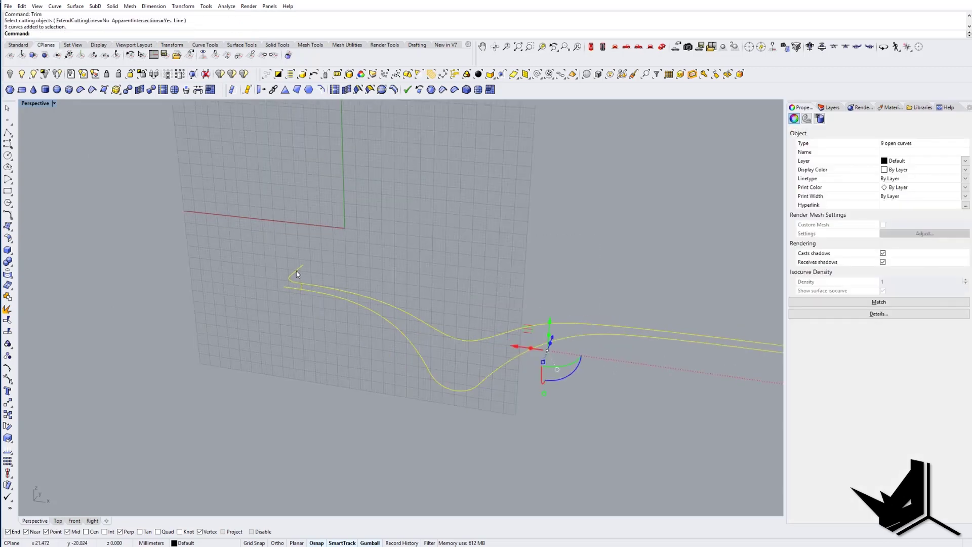
pyautogui.click(297, 270)
pyautogui.press('Escape')
# Step: Trim away the rounded corners and curve ends outside the two connecting lines, using all curves as cutting objects
pyautogui.scroll(-8, 317, 292)
pyautogui.moveTo(349, 299); pyautogui.dragTo(370, 297, button='right')
pyautogui.write('Trim')
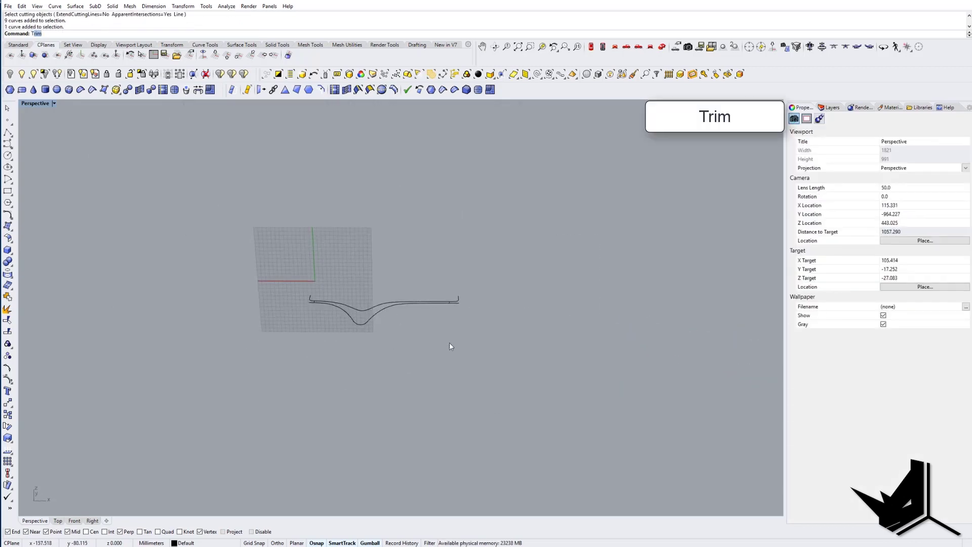
pyautogui.press('Return')
pyautogui.press('Return')
pyautogui.moveTo(468, 343); pyautogui.dragTo(282, 267)
pyautogui.scroll(19, 312, 298)
pyautogui.scroll(-17, 281, 266)
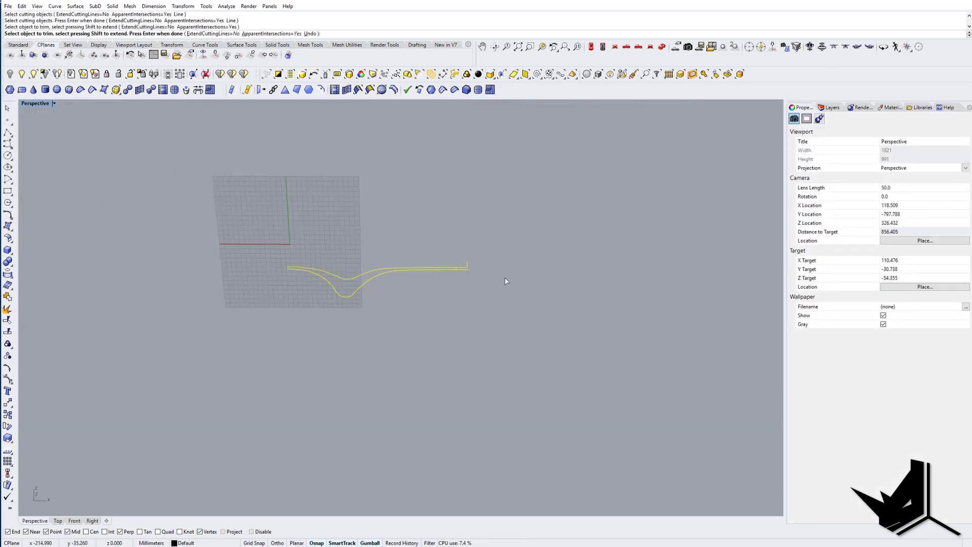
pyautogui.scroll(5, 506, 281)
pyautogui.click(415, 249)
pyautogui.scroll(-5, 407, 243)
pyautogui.press('Return')
pyautogui.scroll(5, 322, 234)
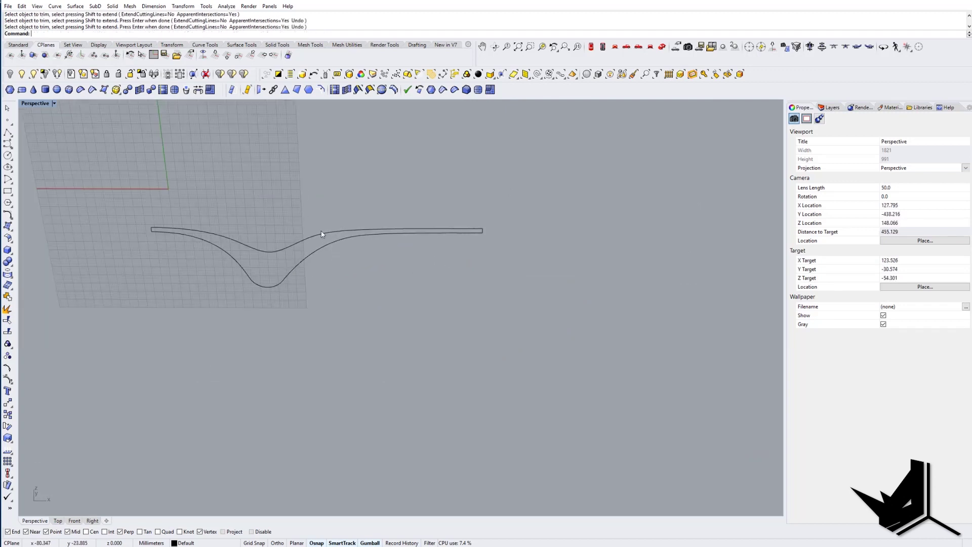
# Step: Join the upper edge segments between the two short end lines into one open curve
pyautogui.click(321, 234)
pyautogui.press('Escape')
pyautogui.scroll(3, 377, 234)
pyautogui.click(388, 237)
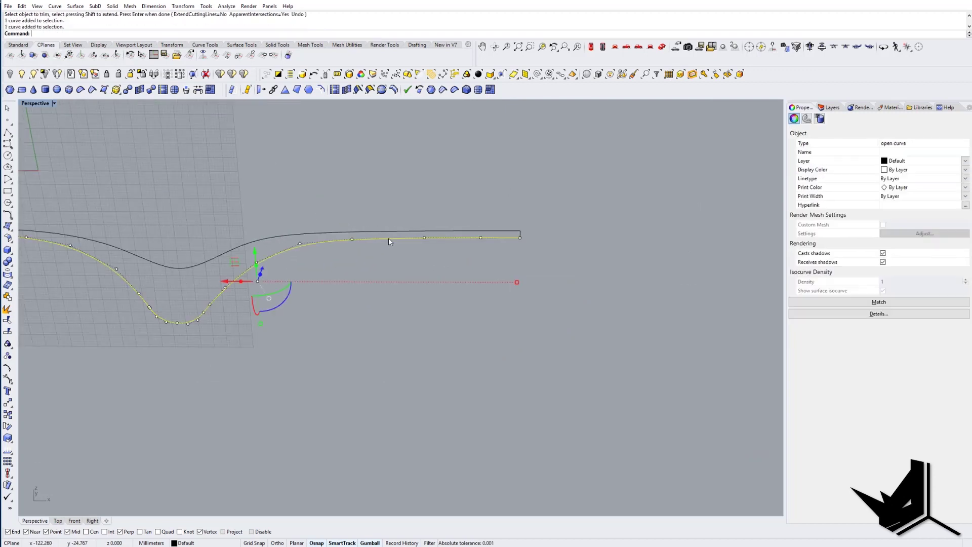
pyautogui.moveTo(504, 224); pyautogui.dragTo(532, 248)
pyautogui.keyDown('shift'); pyautogui.moveTo(217, 264); pyautogui.dragTo(360, 272, button='right'); pyautogui.keyUp('shift')
pyautogui.press('Escape')
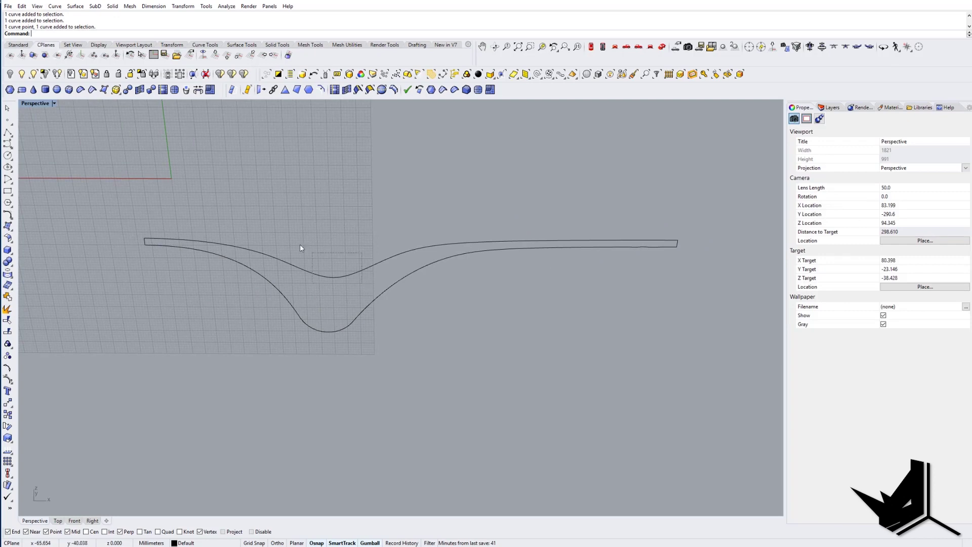
pyautogui.moveTo(300, 247); pyautogui.dragTo(317, 266)
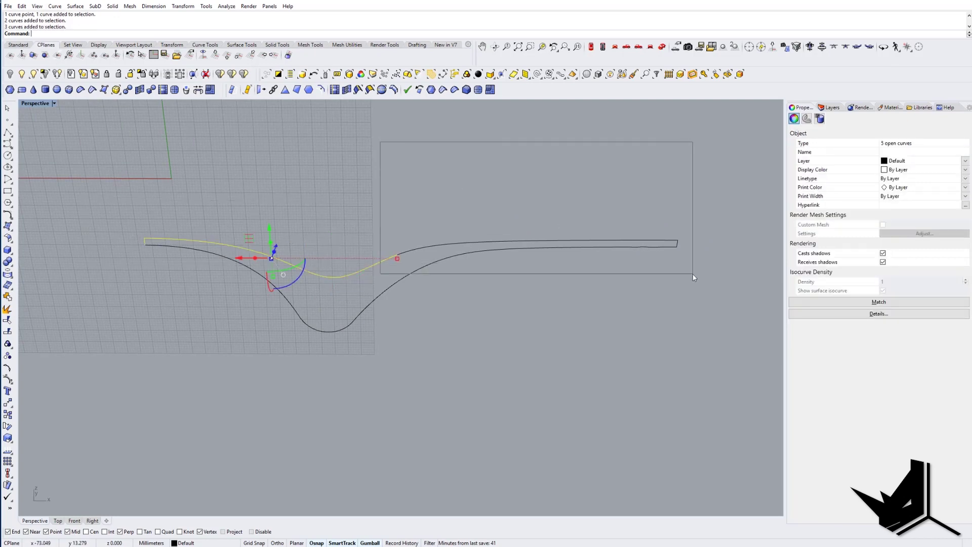
pyautogui.keyDown('shift'); pyautogui.moveTo(693, 278); pyautogui.dragTo(713, 283); pyautogui.keyUp('shift')
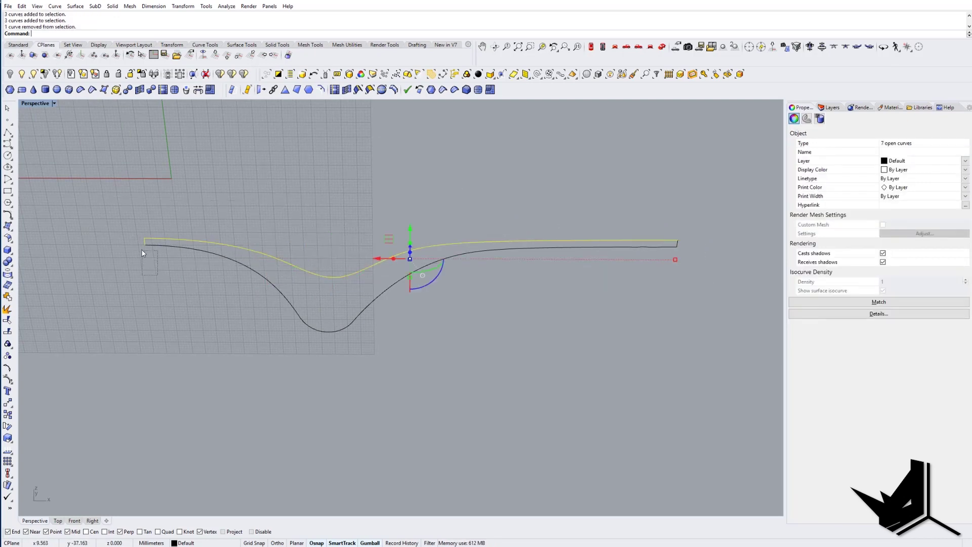
pyautogui.hotkey('ctrl', 'j')
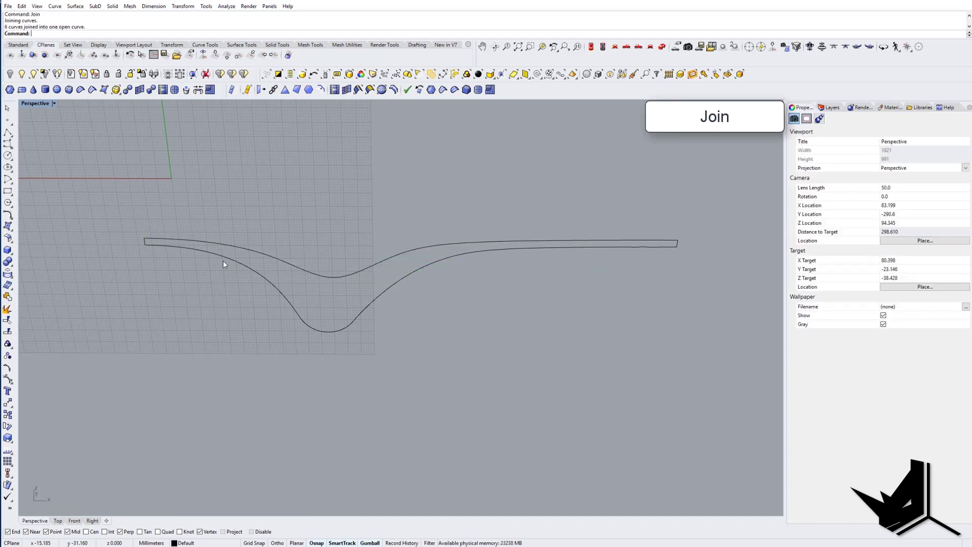
# Step: Try a two-rail sweep along the ground curve and joined upper edge, using both short end lines as cross sections
pyautogui.write('Swe')
pyautogui.press('Return')
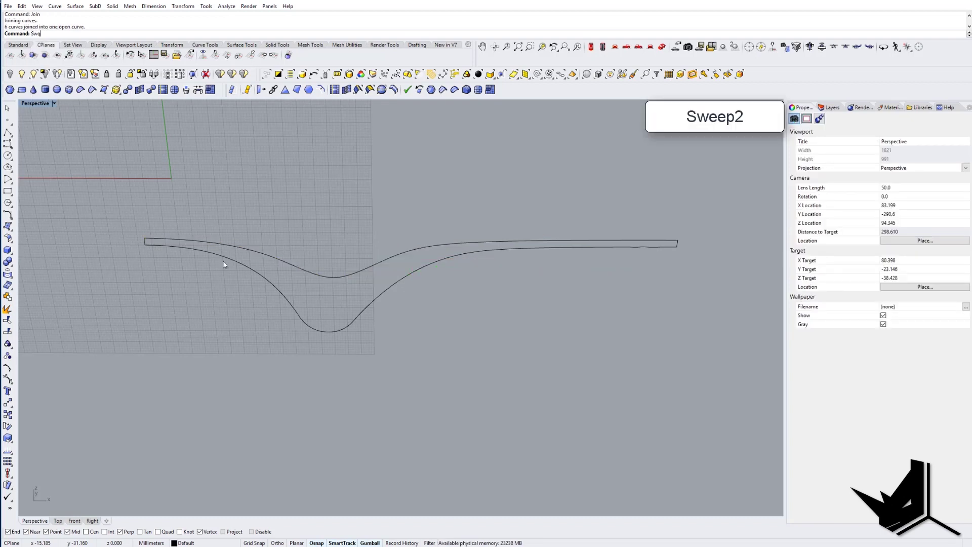
pyautogui.press('BackSpace')
pyautogui.press('BackSpace')
pyautogui.press('BackSpace')
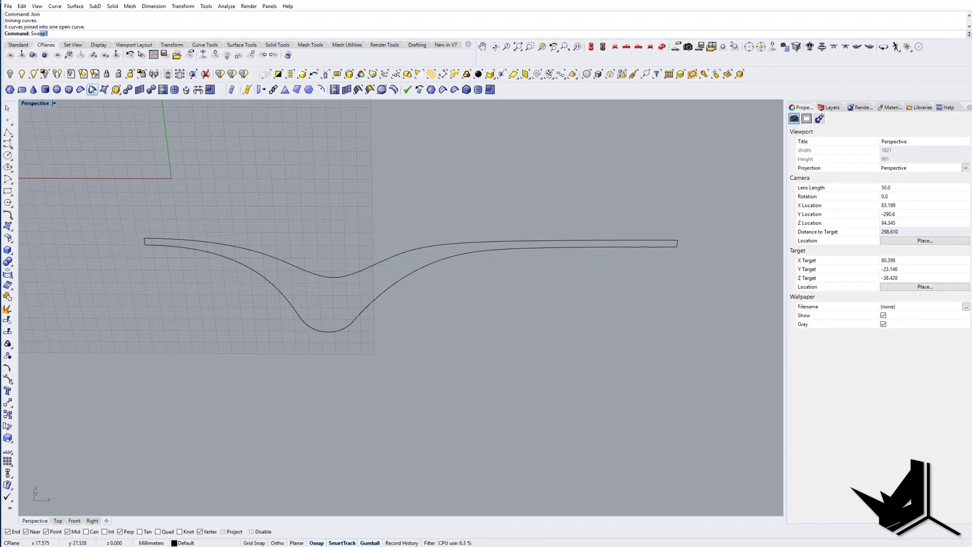
pyautogui.click(43, 47)
pyautogui.click(245, 266)
pyautogui.click(251, 252)
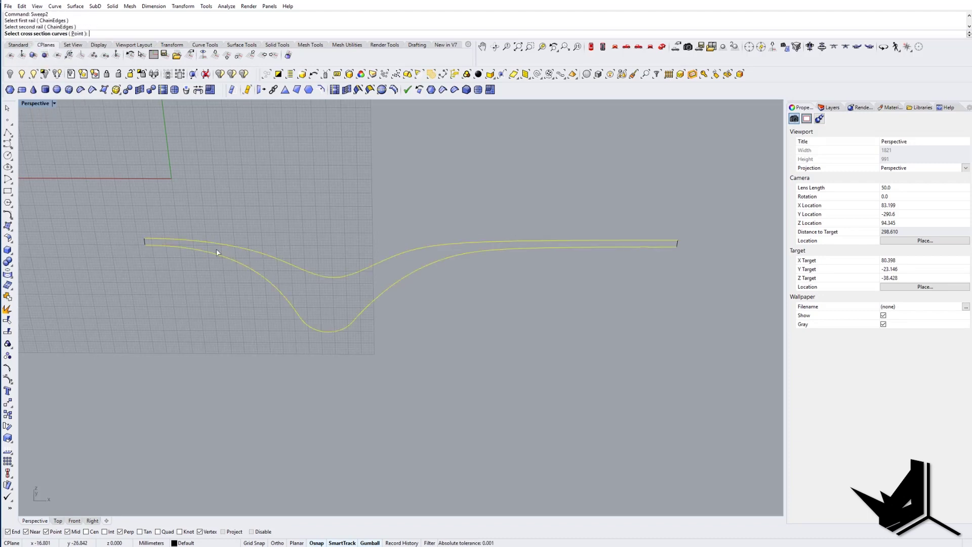
pyautogui.click(145, 243)
pyautogui.click(677, 243)
pyautogui.press('Return')
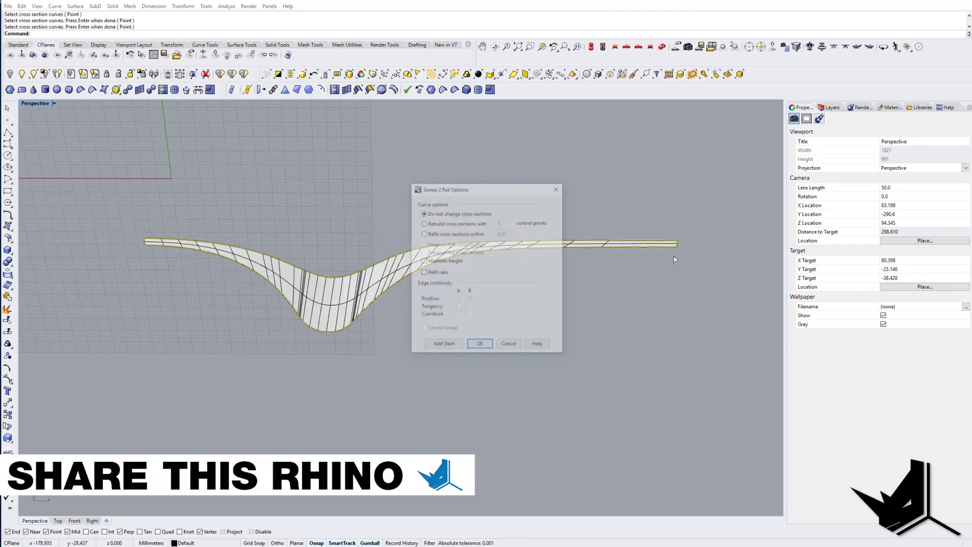
pyautogui.press('Return')
# Step: Inspect the swept surface around the dip and undo the sweep
pyautogui.moveTo(660, 266); pyautogui.dragTo(481, 288, button='right')
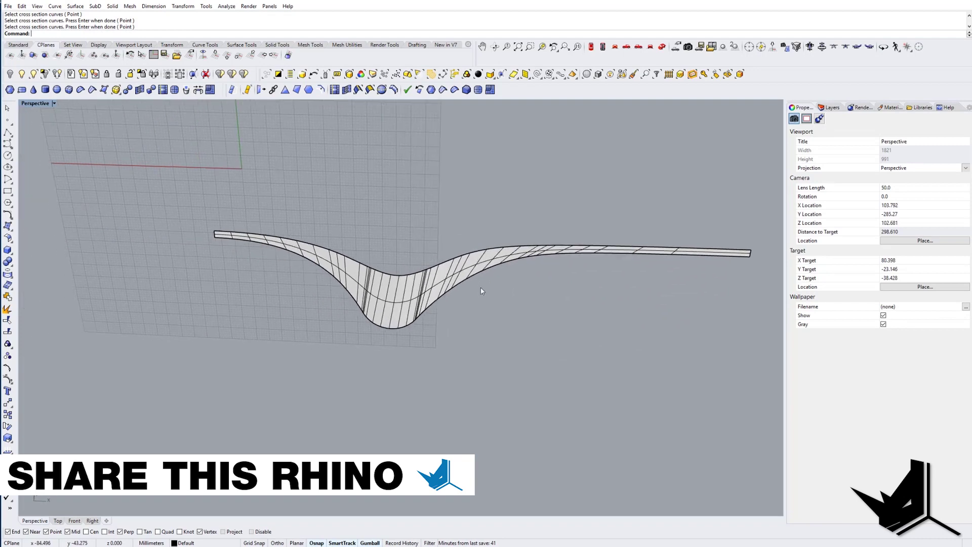
pyautogui.scroll(7, 413, 288)
pyautogui.scroll(-3, 382, 275)
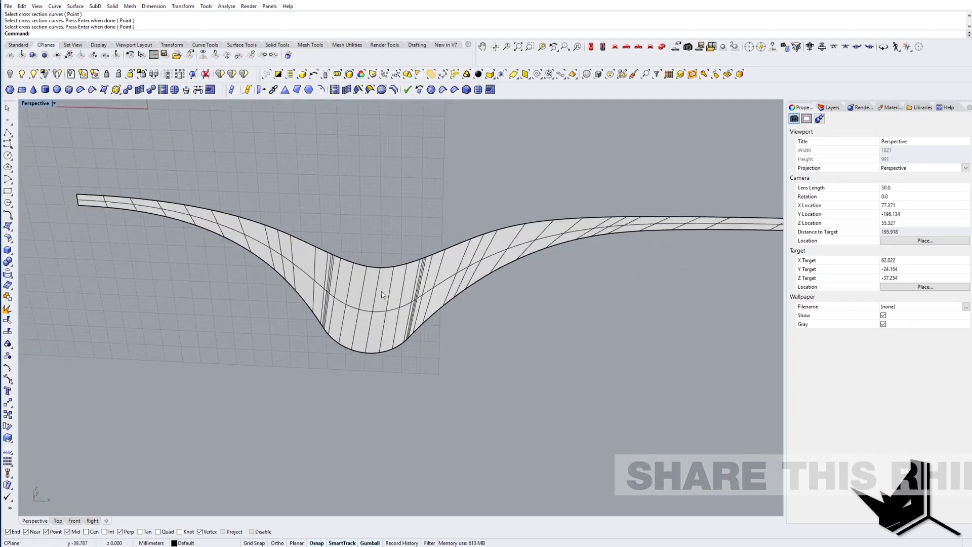
pyautogui.hotkey('ctrl', 'z')
pyautogui.scroll(-8, 410, 294)
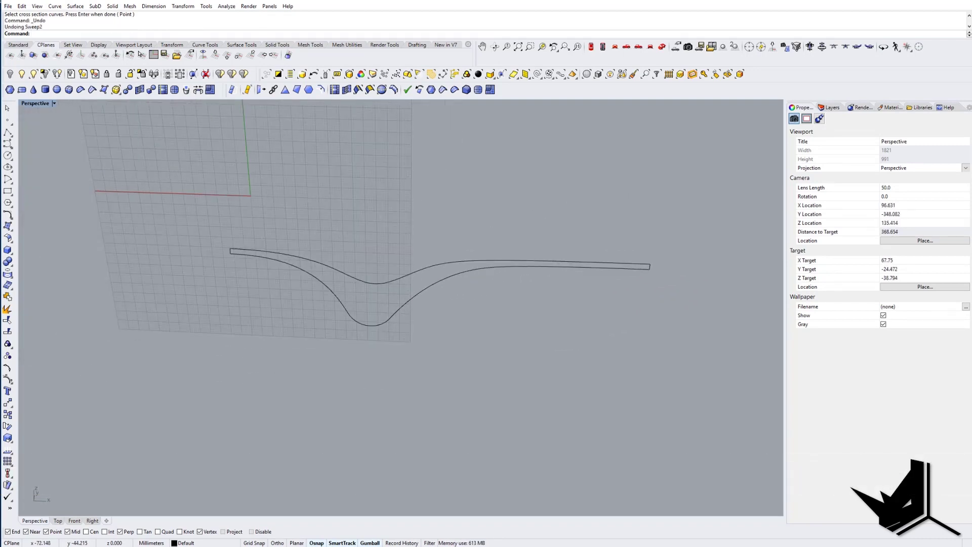
# Step: Set up Sweep2 again with the ground and upper edge curves as rails and both short end lines as cross sections
pyautogui.press('Return')
pyautogui.click(297, 269)
pyautogui.click(302, 259)
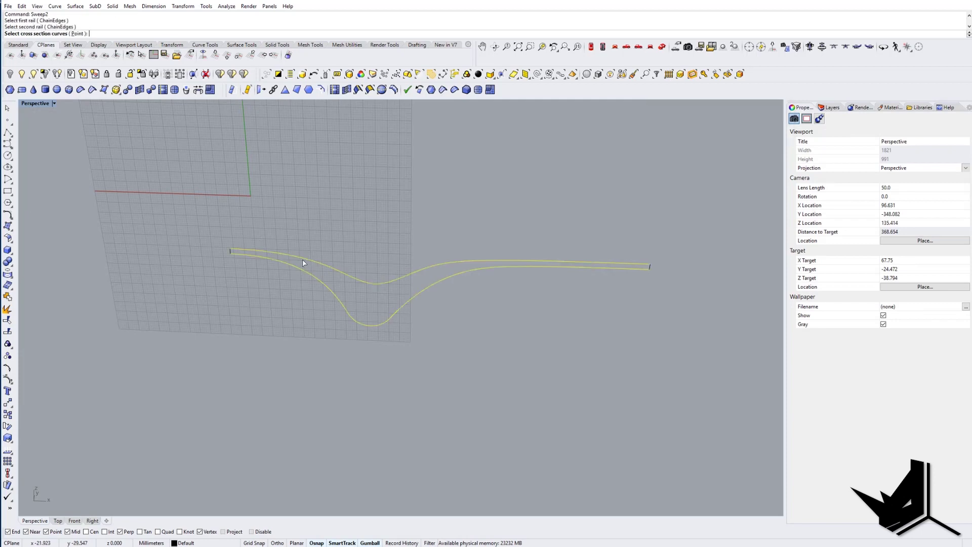
pyautogui.press('Return')
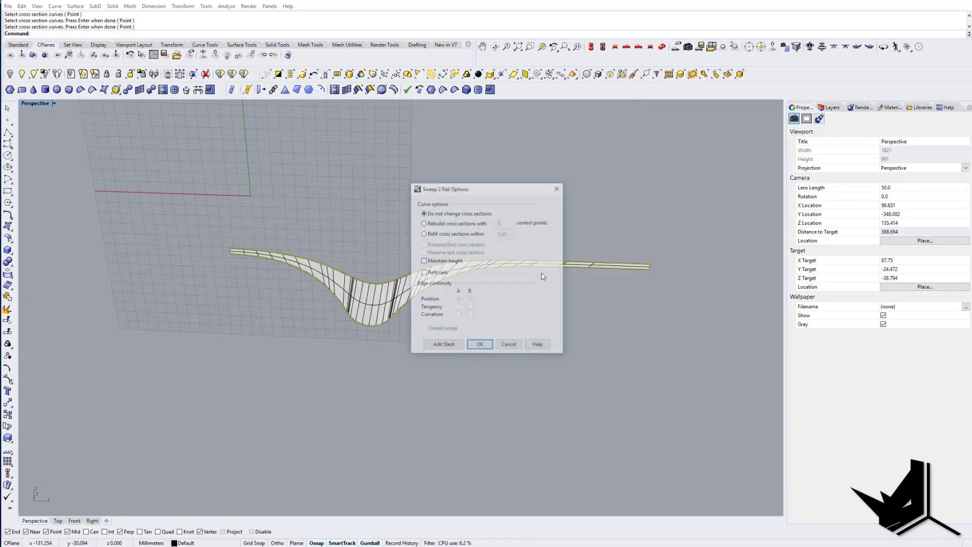
# Step: Add slashes joining both rails at the dip, along both slopes and near the ends, and create the swept surface
pyautogui.click(443, 345)
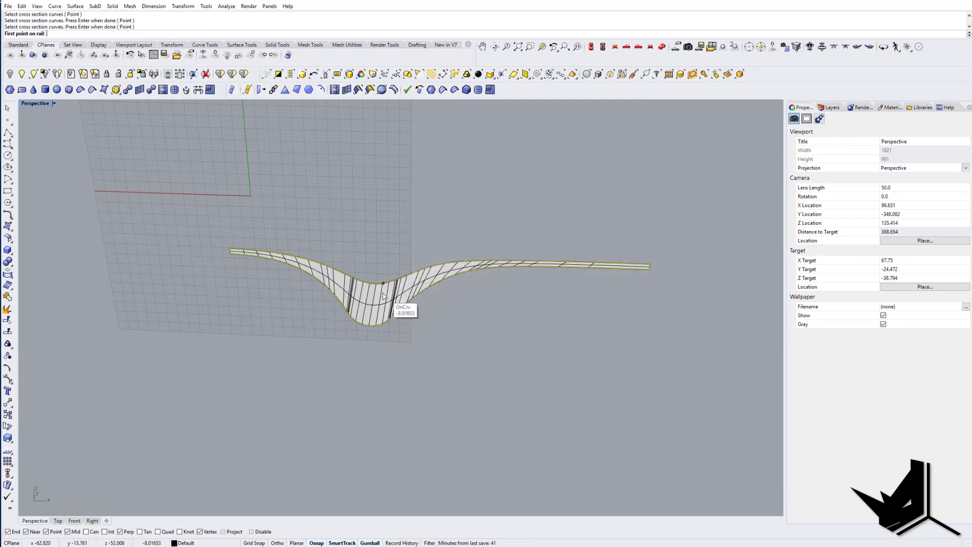
pyautogui.scroll(2, 372, 286)
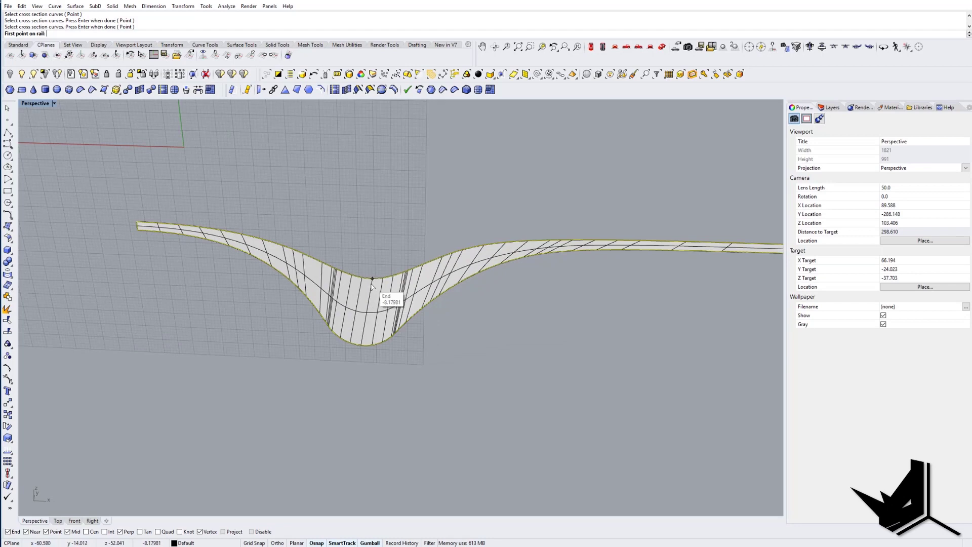
pyautogui.click(370, 345)
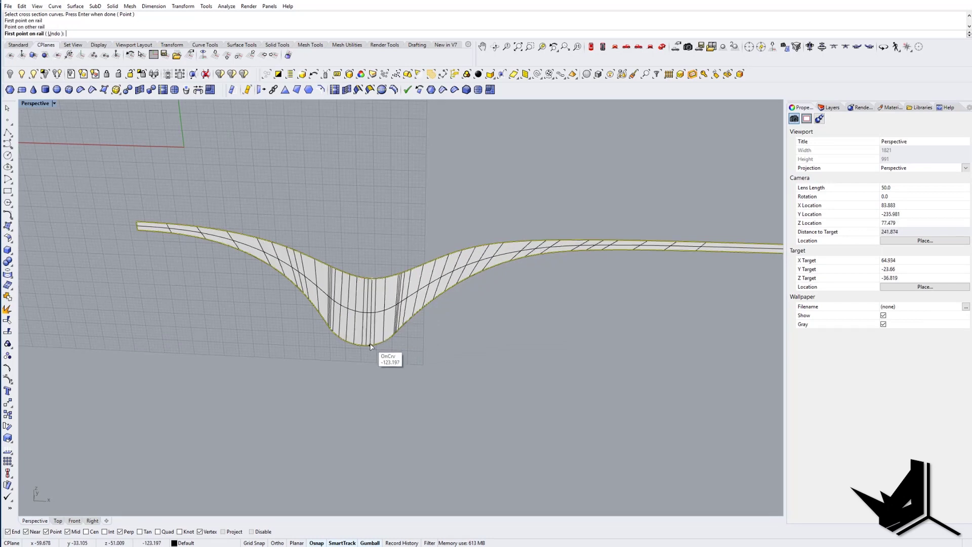
pyautogui.click(451, 288)
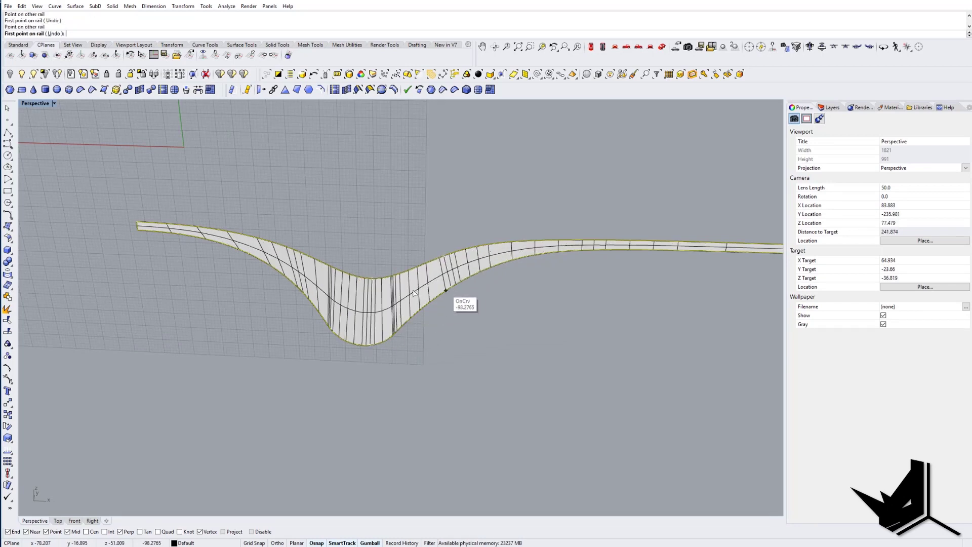
pyautogui.click(282, 273)
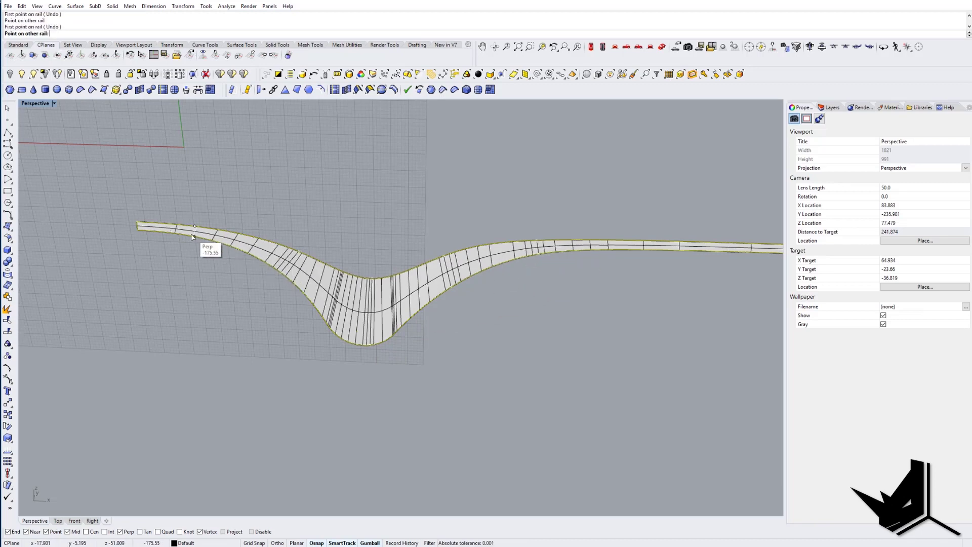
pyautogui.scroll(5, 193, 236)
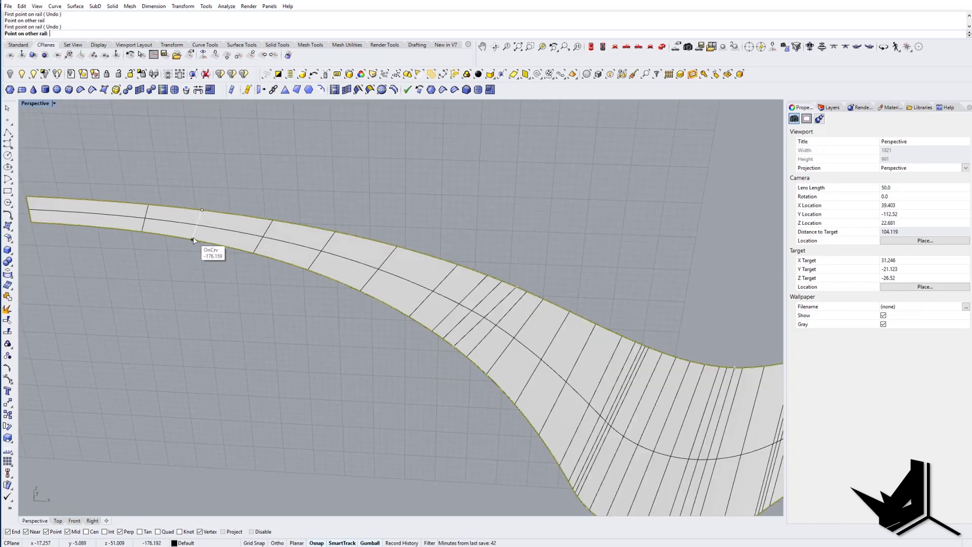
pyautogui.click(197, 241)
pyautogui.scroll(-5, 197, 241)
pyautogui.press('Return')
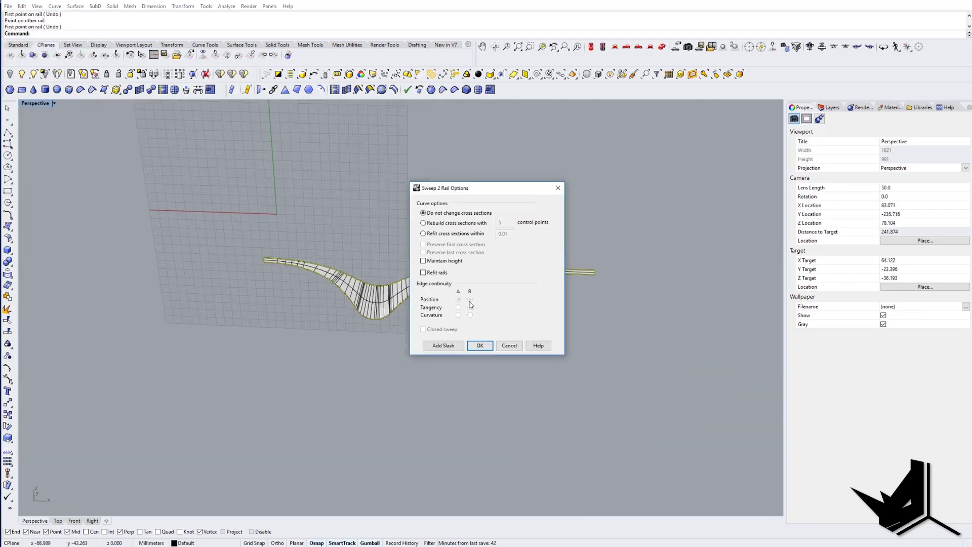
pyautogui.click(480, 346)
# Step: Bring back the hidden shell and reference picture around the swept surface
pyautogui.moveTo(476, 343); pyautogui.dragTo(370, 301, button='right')
pyautogui.press('Escape')
pyautogui.click(21, 74)
pyautogui.moveTo(362, 266); pyautogui.dragTo(445, 239, button='right')
pyautogui.scroll(-6, 445, 241)
pyautogui.moveTo(460, 282); pyautogui.dragTo(353, 274, button='right')
pyautogui.scroll(8, 351, 257)
# Step: Extrude the swept surface beneath the floor into a solid running backwards past the shell's rear wall
pyautogui.click(334, 243)
pyautogui.scroll(7, 303, 207)
pyautogui.press('Escape')
pyautogui.scroll(-10, 375, 260)
pyautogui.scroll(4, 386, 248)
pyautogui.click(366, 256)
pyautogui.scroll(-9, 351, 279)
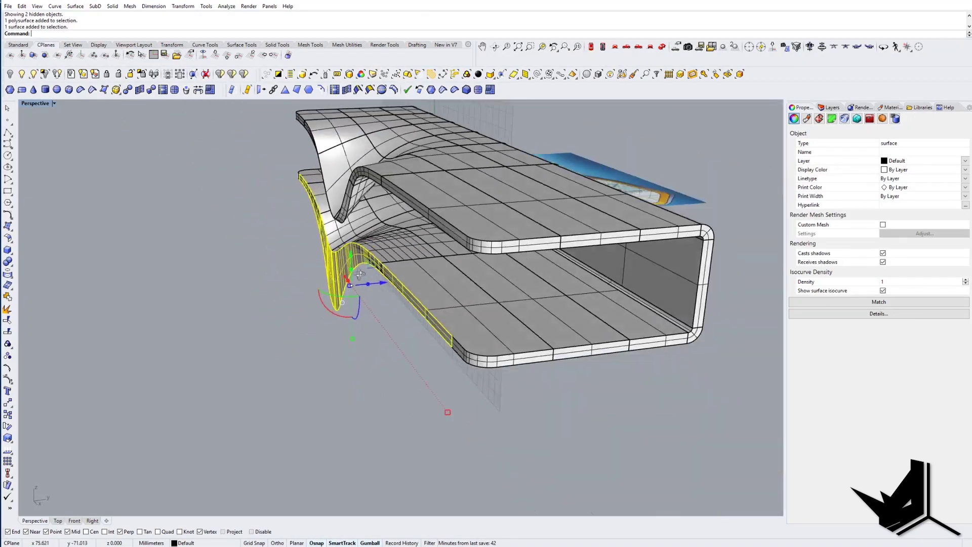
pyautogui.moveTo(407, 299); pyautogui.dragTo(375, 282, button='right')
pyautogui.keyDown('ctrl'); pyautogui.keyDown('alt'); pyautogui.moveTo(377, 282); pyautogui.dragTo(675, 308); pyautogui.keyUp('alt'); pyautogui.keyUp('ctrl')
pyautogui.moveTo(624, 324)
pyautogui.mouseDown(button='right')
pyautogui.moveTo(580, 322)
pyautogui.moveTo(585, 337)
pyautogui.moveTo(604, 314)
pyautogui.moveTo(608, 327)
pyautogui.mouseUp(button='right')
# Step: Change the construction plane and draw a straight polyline from the shell's lower rear corner along the rear wall past its far end
pyautogui.write('P')
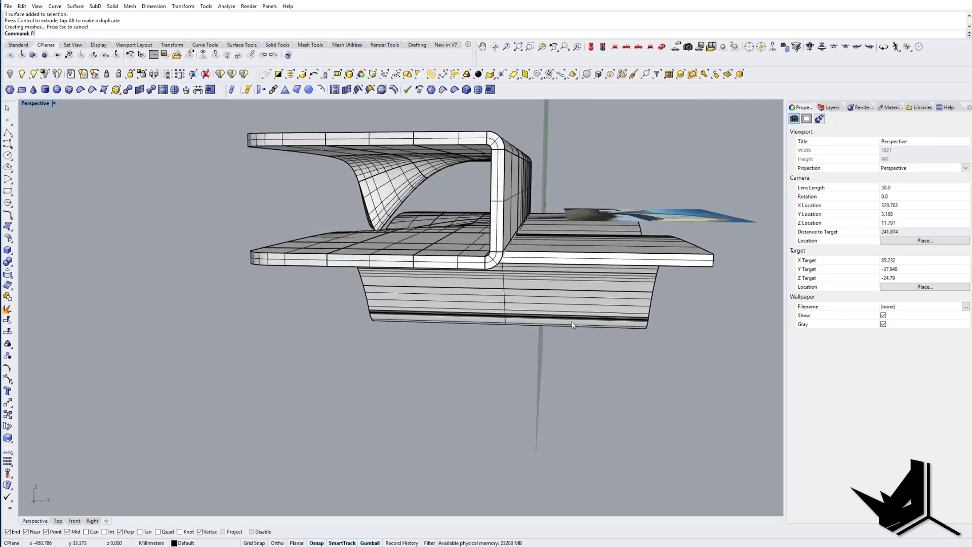
pyautogui.write('L')
pyautogui.press('Return')
pyautogui.scroll(5, 572, 325)
pyautogui.scroll(-9, 461, 244)
pyautogui.moveTo(462, 243); pyautogui.dragTo(395, 350, button='right')
pyautogui.scroll(-6, 396, 350)
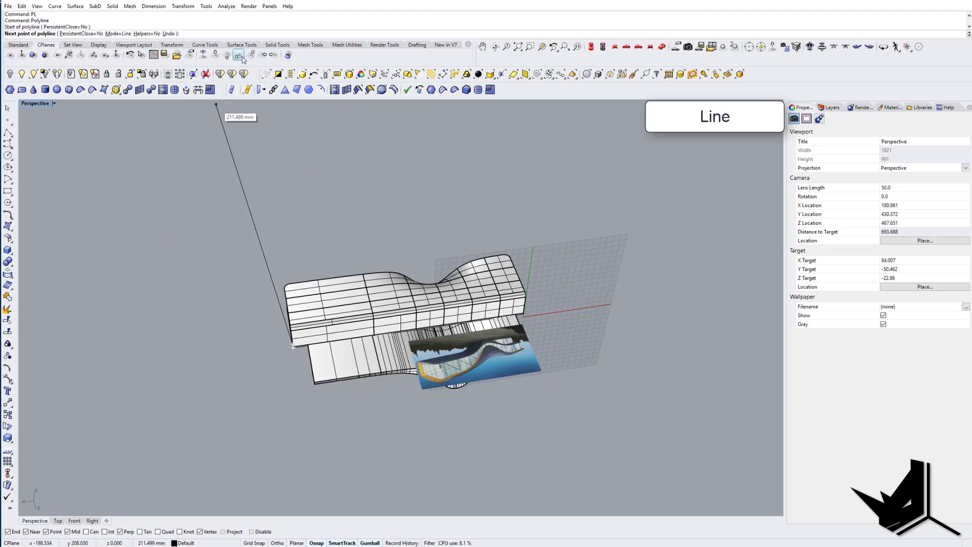
pyautogui.click(215, 55)
pyautogui.click(635, 298)
pyautogui.press('Return')
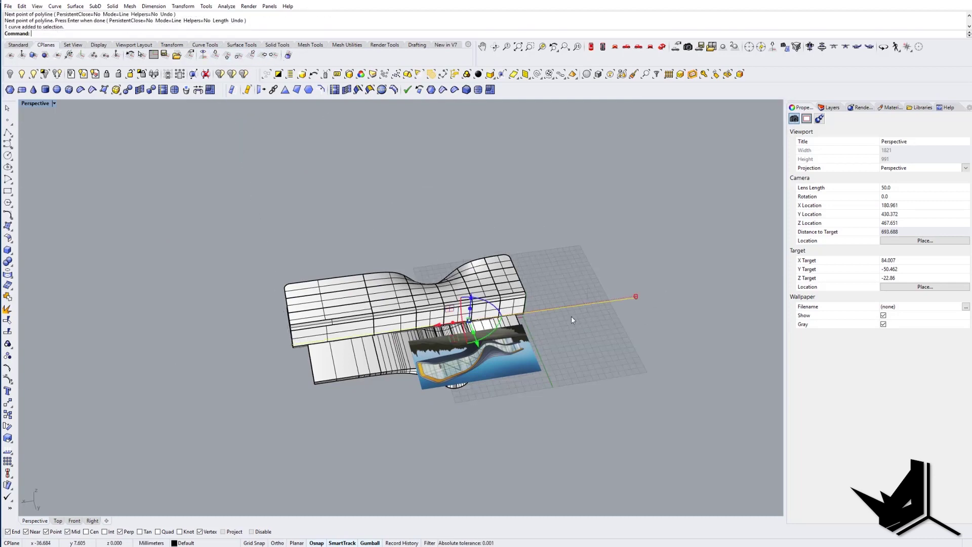
# Step: Shift the line lengthwise so it overshoots both ends of the shell, and extrude it vertically into a cutting surface
pyautogui.moveTo(468, 324); pyautogui.dragTo(443, 318, button='right')
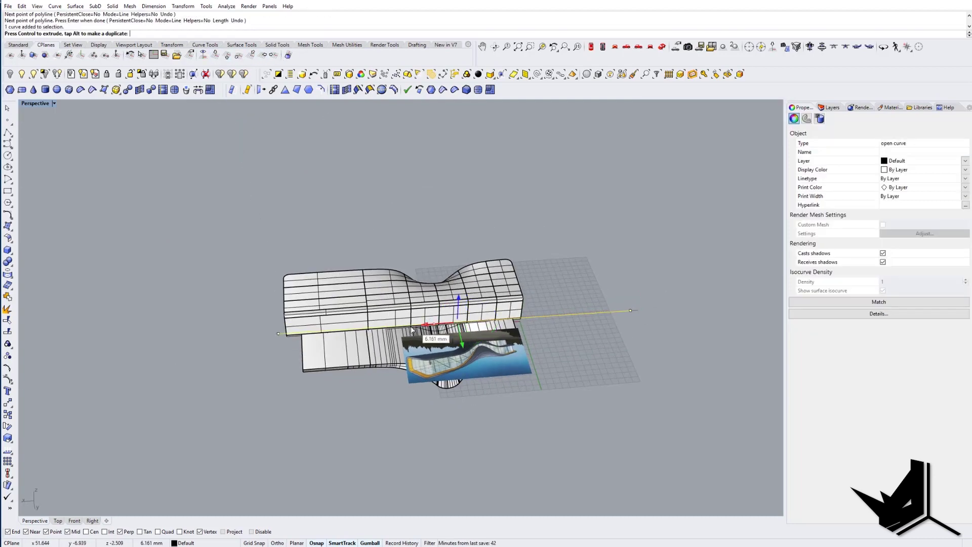
pyautogui.moveTo(412, 329); pyautogui.dragTo(411, 329)
pyautogui.moveTo(411, 329); pyautogui.dragTo(460, 271, button='right')
pyautogui.keyDown('alt'); pyautogui.moveTo(458, 231); pyautogui.dragTo(444, 324); pyautogui.keyUp('alt')
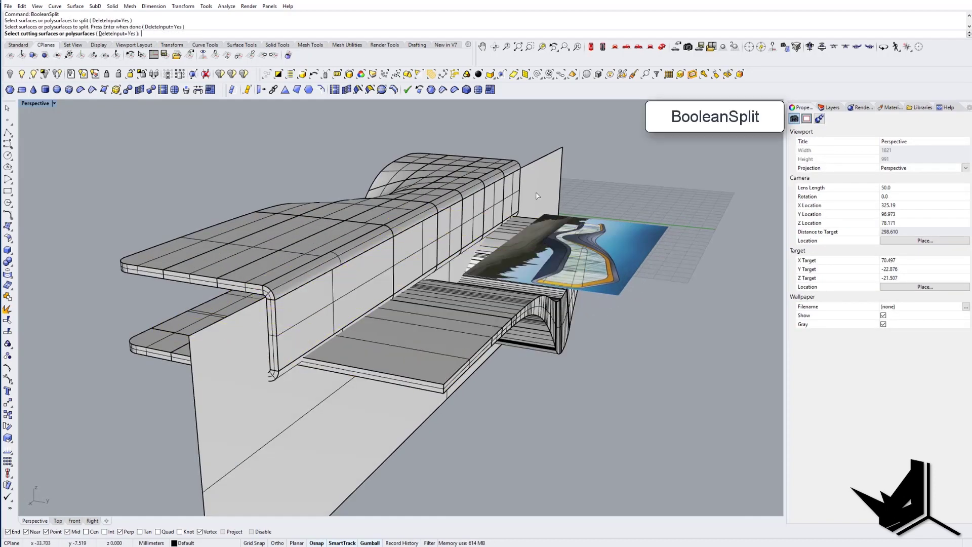
# Step: Boolean-split the extruded solid with the vertical surface and delete the part projecting behind the rear wall
pyautogui.click(536, 196)
pyautogui.press('Return')
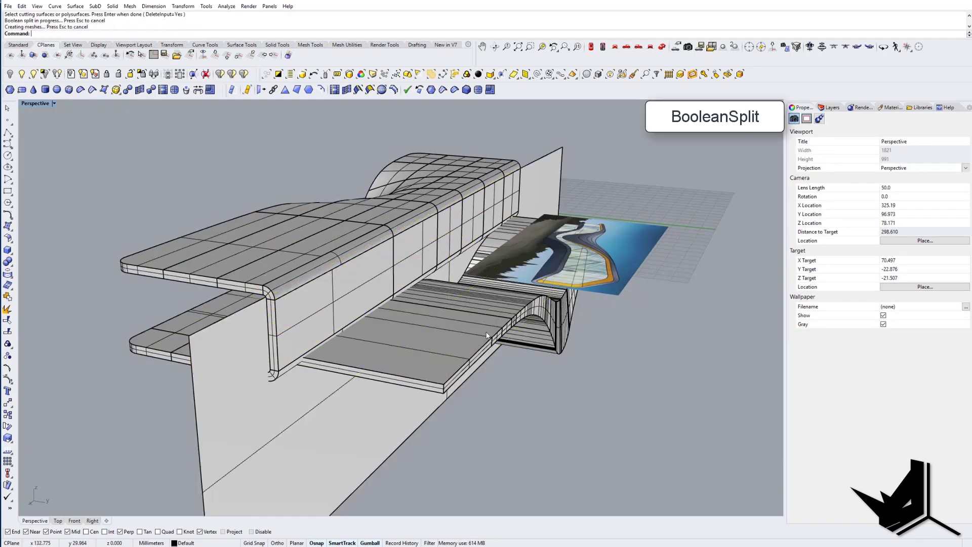
pyautogui.click(502, 303)
pyautogui.press('Delete')
# Step: Delete the vertical cutting surface
pyautogui.click(541, 192)
pyautogui.press('Delete')
pyautogui.click(580, 253)
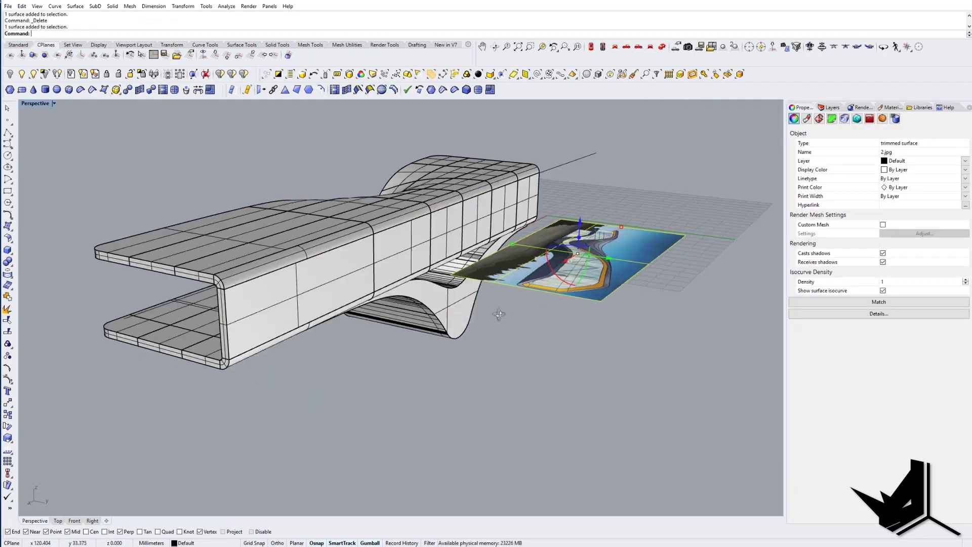
# Step: Examine the cut rear face of the lower solid and how it meets the underside of the floor shell
pyautogui.moveTo(501, 311); pyautogui.dragTo(496, 290, button='right')
pyautogui.click(515, 288)
pyautogui.scroll(3, 456, 291)
pyautogui.click(462, 301)
pyautogui.press('Escape')
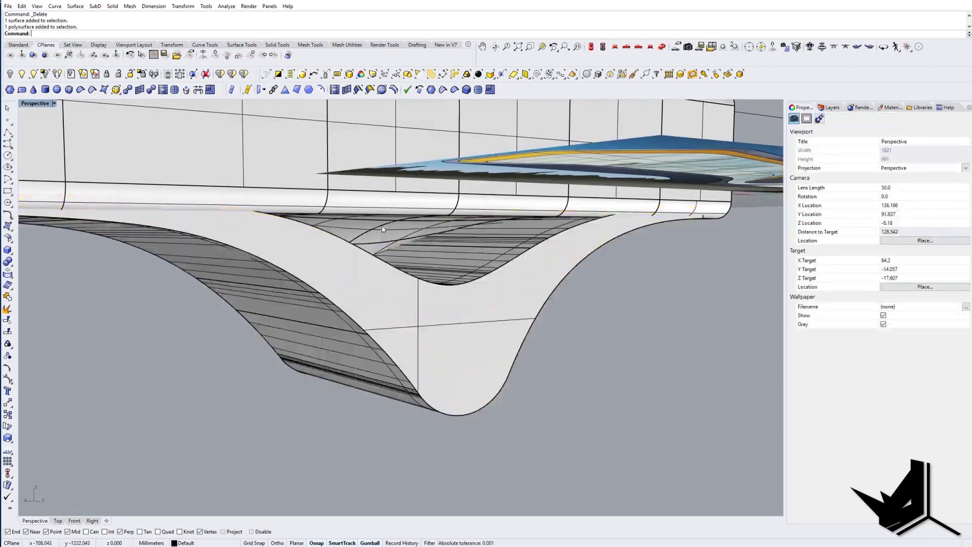
pyautogui.moveTo(470, 228); pyautogui.dragTo(480, 259, button='right')
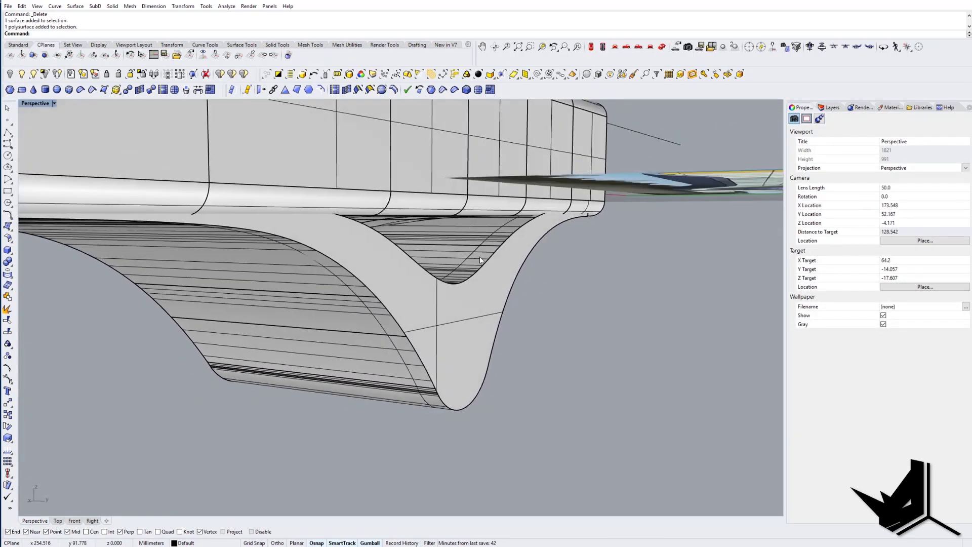
pyautogui.click(500, 247)
pyautogui.click(495, 261)
pyautogui.moveTo(413, 299); pyautogui.dragTo(354, 261, button='right')
# Step: Examine the whole model from above and compare it with the reference picture
pyautogui.scroll(-8, 527, 298)
pyautogui.moveTo(354, 260)
pyautogui.mouseDown(button='right')
pyautogui.moveTo(340, 278)
pyautogui.moveTo(235, 268)
pyautogui.moveTo(363, 272)
pyautogui.mouseUp(button='right')
pyautogui.scroll(-4, 363, 272)
pyautogui.keyDown('shift'); pyautogui.moveTo(557, 301); pyautogui.dragTo(446, 278, button='right'); pyautogui.keyUp('shift')
pyautogui.moveTo(446, 279); pyautogui.dragTo(418, 373, button='right')
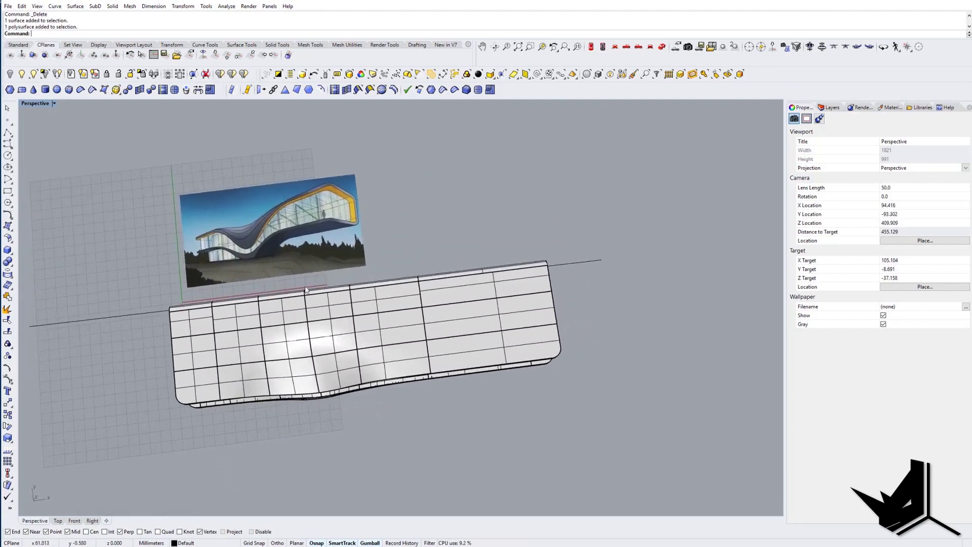
pyautogui.scroll(8, 268, 281)
pyautogui.scroll(2, 106, 238)
pyautogui.scroll(-12, 326, 214)
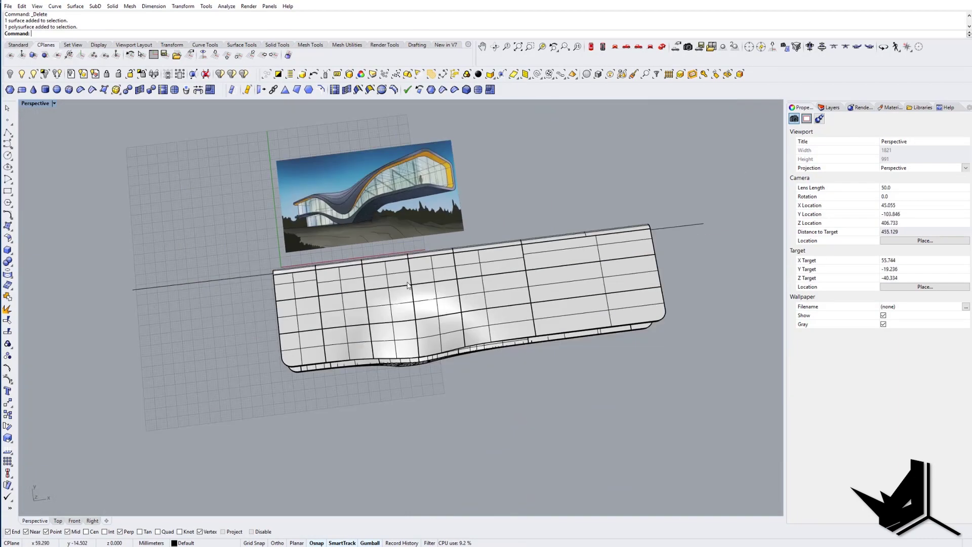
pyautogui.moveTo(326, 214); pyautogui.dragTo(311, 121, button='right')
# Step: In the Front view, draw a horizontal line about 151 mm long across the lower part of the base solid and lower it slightly
pyautogui.click(626, 47)
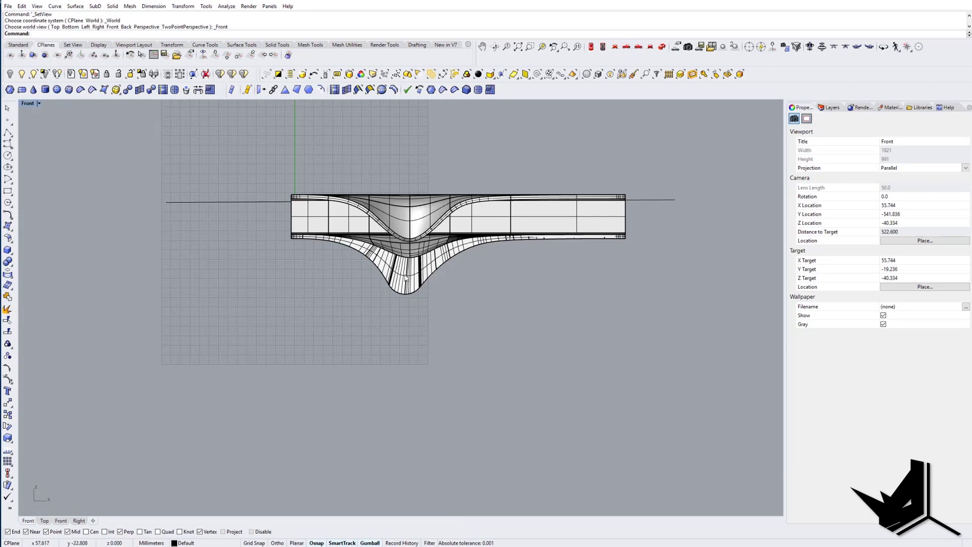
pyautogui.moveTo(406, 278); pyautogui.dragTo(386, 291, button='right')
pyautogui.click(279, 279)
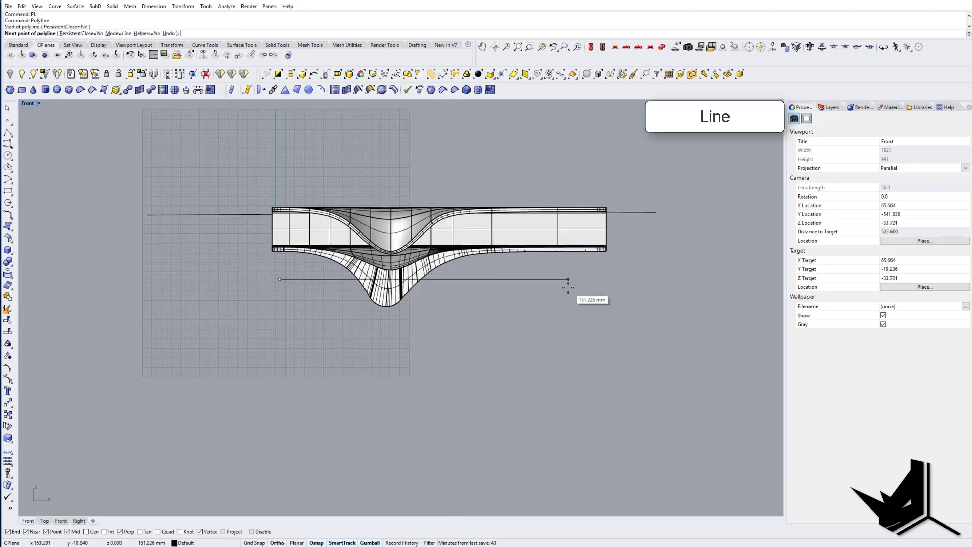
pyautogui.click(486, 279)
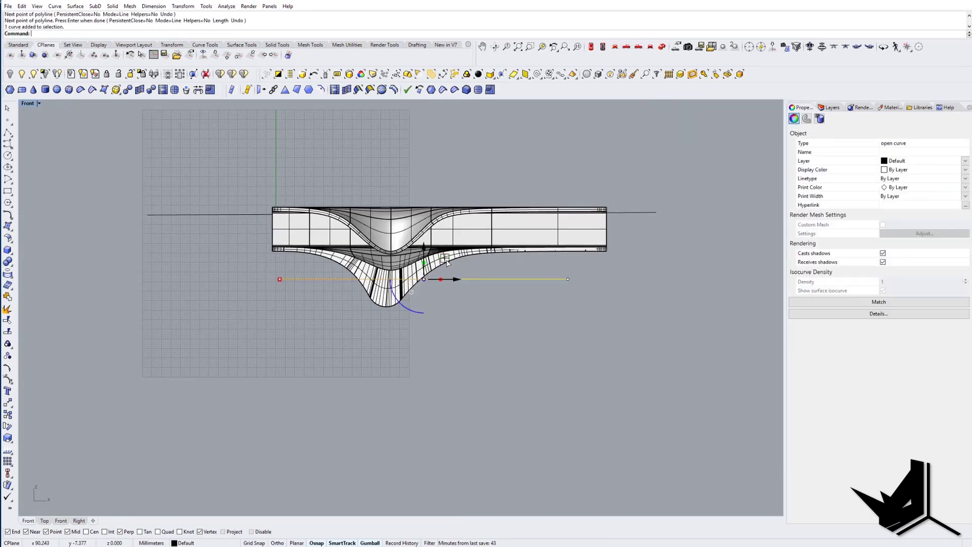
pyautogui.moveTo(447, 262); pyautogui.dragTo(447, 279)
pyautogui.scroll(2, 508, 289)
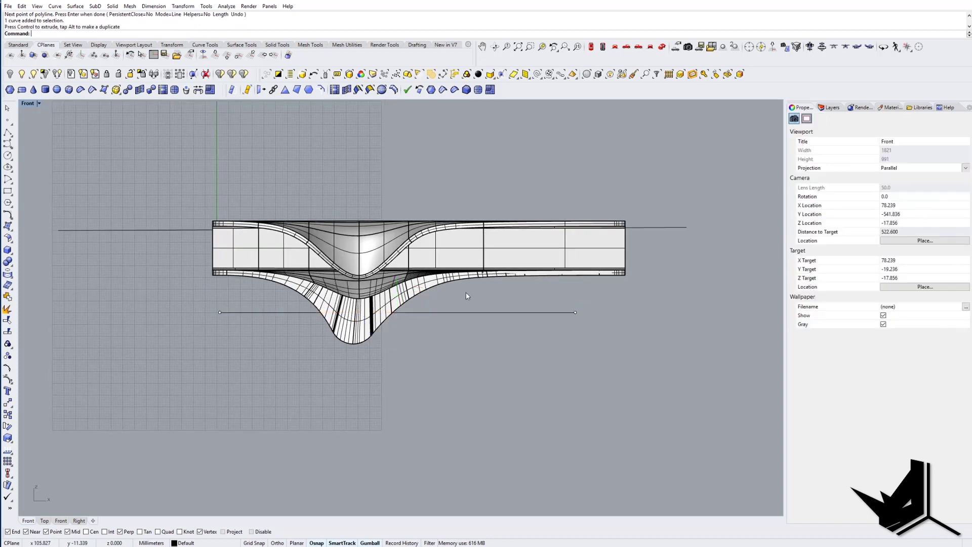
# Step: Place the line in front of the model and extrude it backward into a horizontal surface passing through the base solid
pyautogui.click(663, 47)
pyautogui.moveTo(493, 319); pyautogui.dragTo(420, 320, button='right')
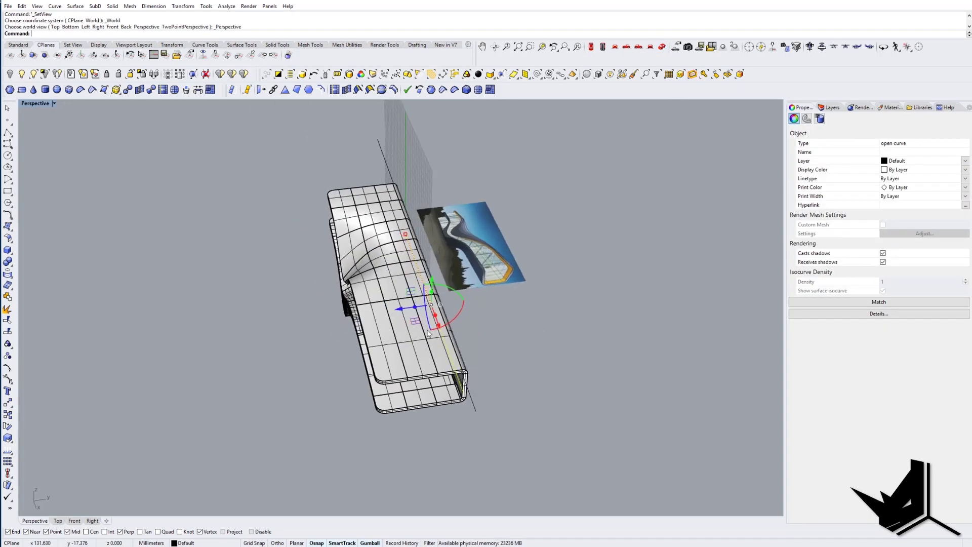
pyautogui.moveTo(411, 310); pyautogui.dragTo(441, 307)
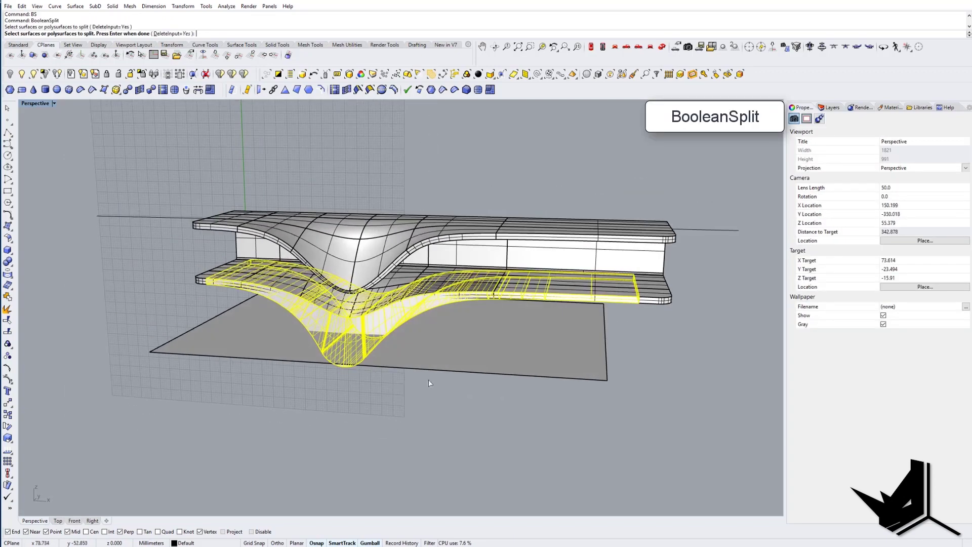
# Step: Boolean-split the base solid with the horizontal surface and delete the part below it together with the cutting surface
pyautogui.press('Delete')
pyautogui.click(356, 358)
pyautogui.press('Delete')
pyautogui.moveTo(355, 354); pyautogui.dragTo(436, 370, button='right')
pyautogui.click(353, 354)
pyautogui.click(464, 365)
pyautogui.keyDown('shift'); pyautogui.moveTo(388, 299); pyautogui.dragTo(425, 338, button='right'); pyautogui.keyUp('shift')
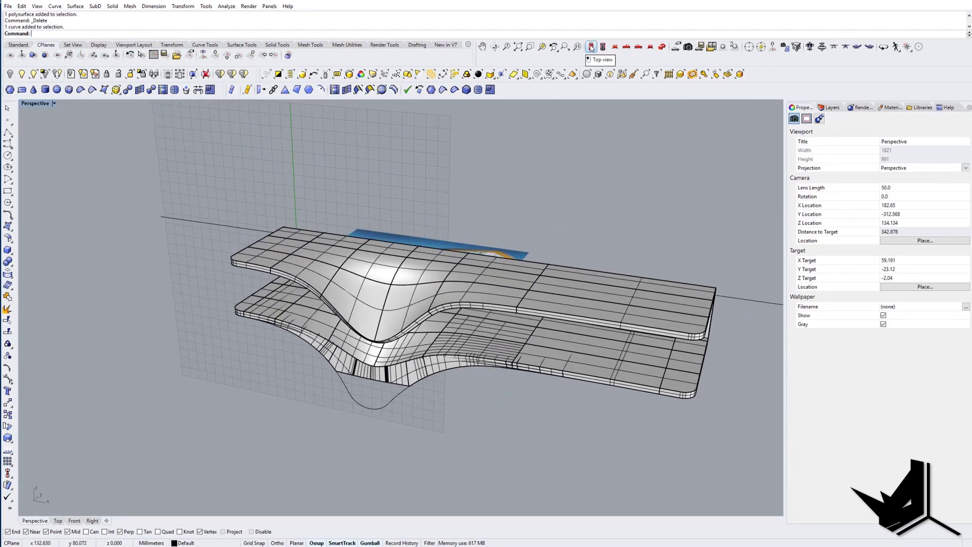
# Step: In the Top view, draw a rectangle inset slightly from the shell's outline, following the reference picture's glazing
pyautogui.moveTo(557, 221); pyautogui.dragTo(537, 316, button='right')
pyautogui.scroll(8, 322, 174)
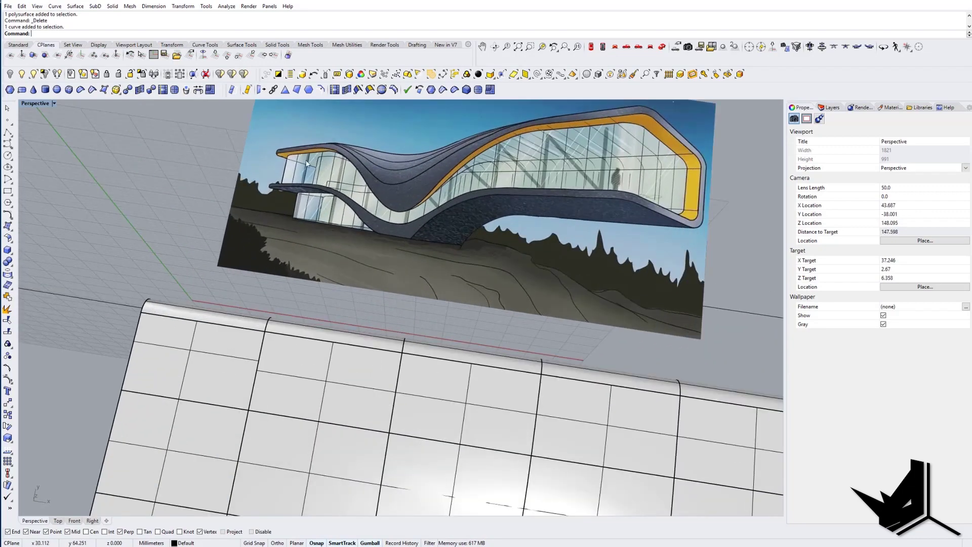
pyautogui.scroll(-6, 322, 173)
pyautogui.moveTo(407, 228); pyautogui.dragTo(423, 157, button='right')
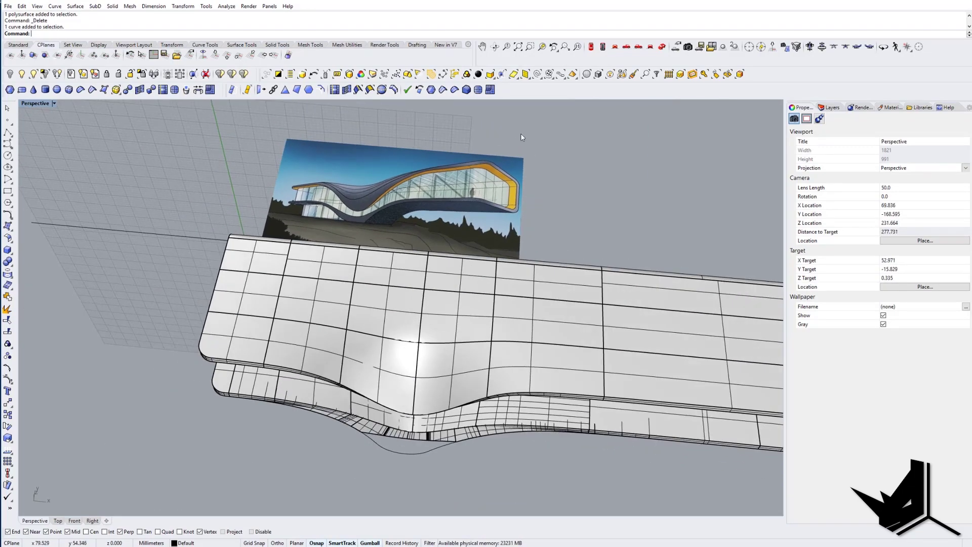
pyautogui.click(591, 47)
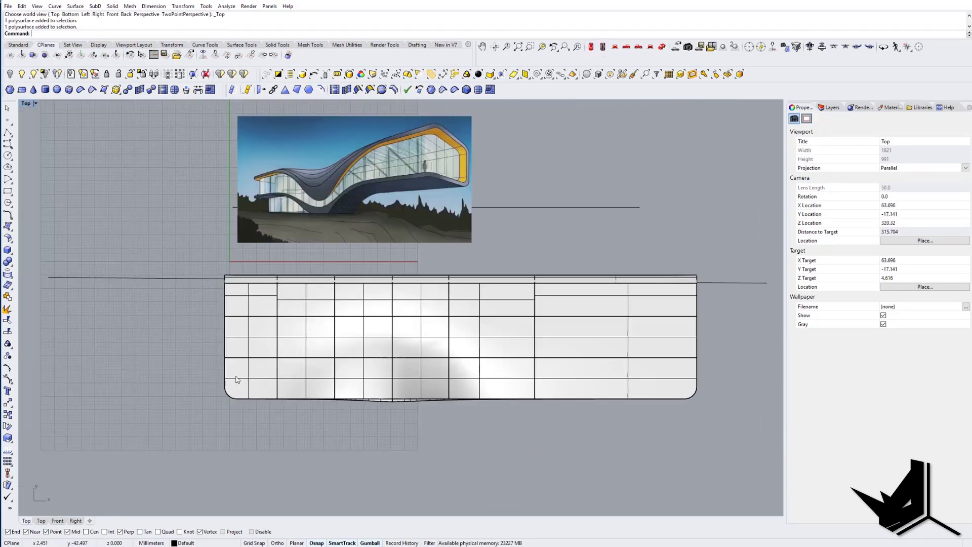
pyautogui.keyDown('ctrl'); pyautogui.keyDown('shift'); pyautogui.click(235, 379); pyautogui.keyUp('shift'); pyautogui.keyUp('ctrl')
pyautogui.press('Escape')
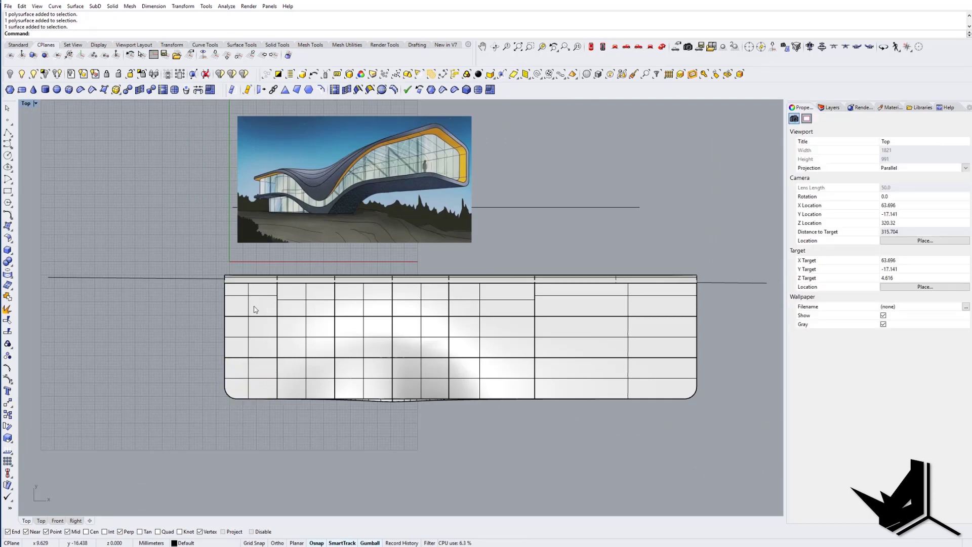
pyautogui.write('Rectangle')
pyautogui.press('Return')
pyautogui.scroll(6, 237, 294)
pyautogui.click(230, 284)
pyautogui.scroll(-6, 234, 286)
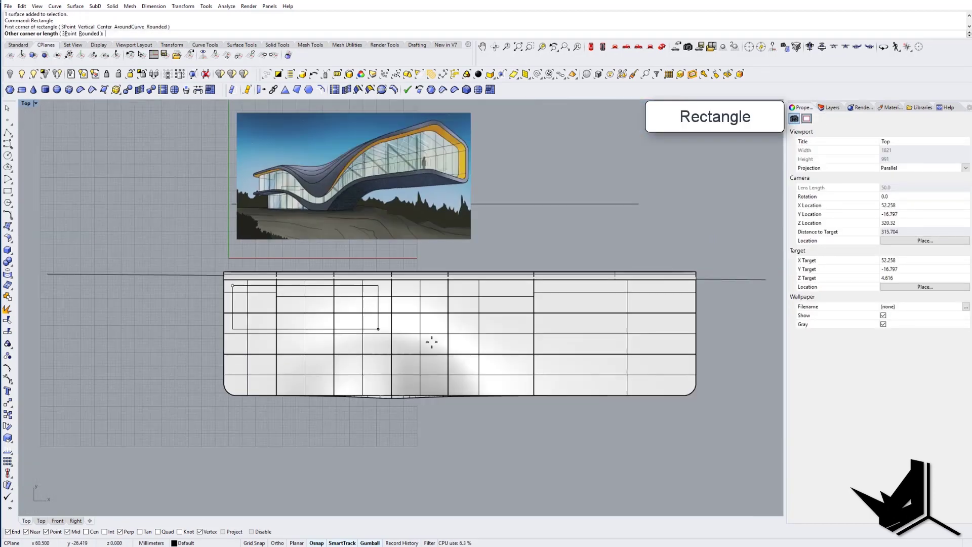
pyautogui.scroll(3, 670, 381)
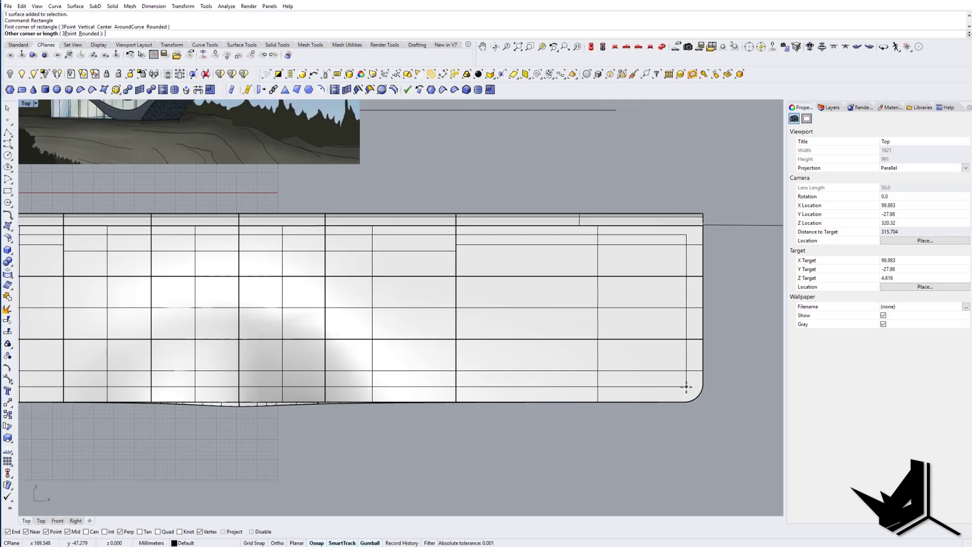
pyautogui.press('Escape')
pyautogui.scroll(-3, 688, 389)
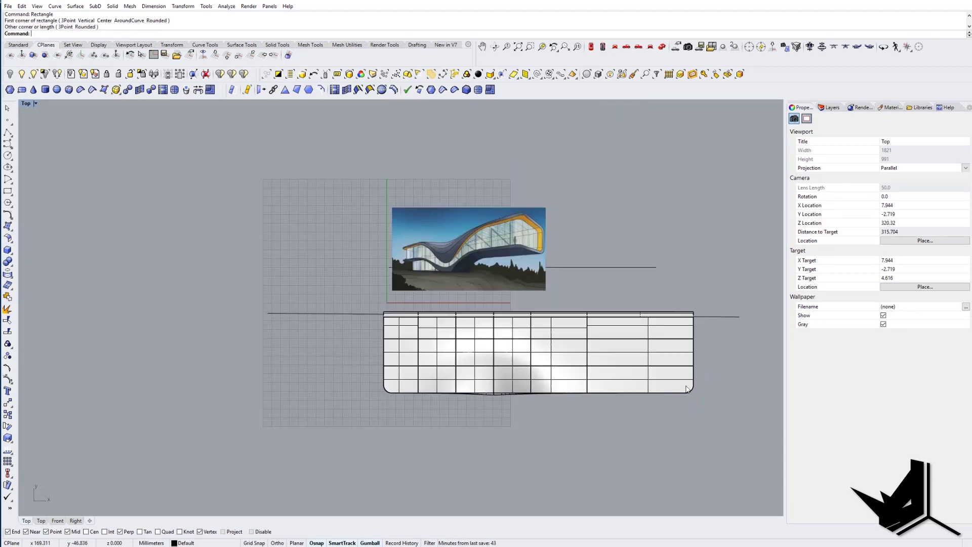
# Step: In Wireframe display, scale the rectangle in one direction from its front edge to about 49 mm deep, past the shell's rear edge
pyautogui.write('W')
pyautogui.press('Return')
pyautogui.scroll(3, 681, 347)
pyautogui.click(681, 346)
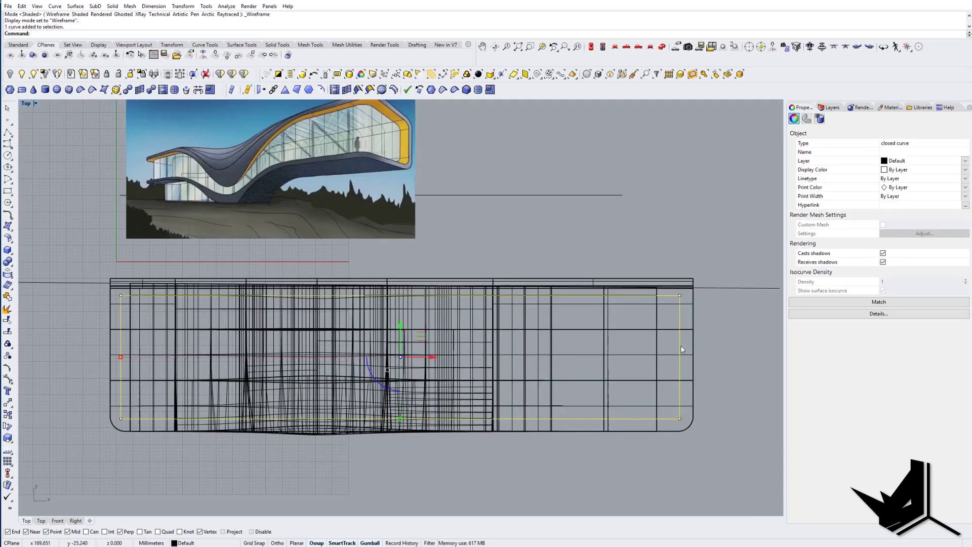
pyautogui.moveTo(681, 372); pyautogui.dragTo(677, 386, button='right')
pyautogui.write('SC1')
pyautogui.press('Return')
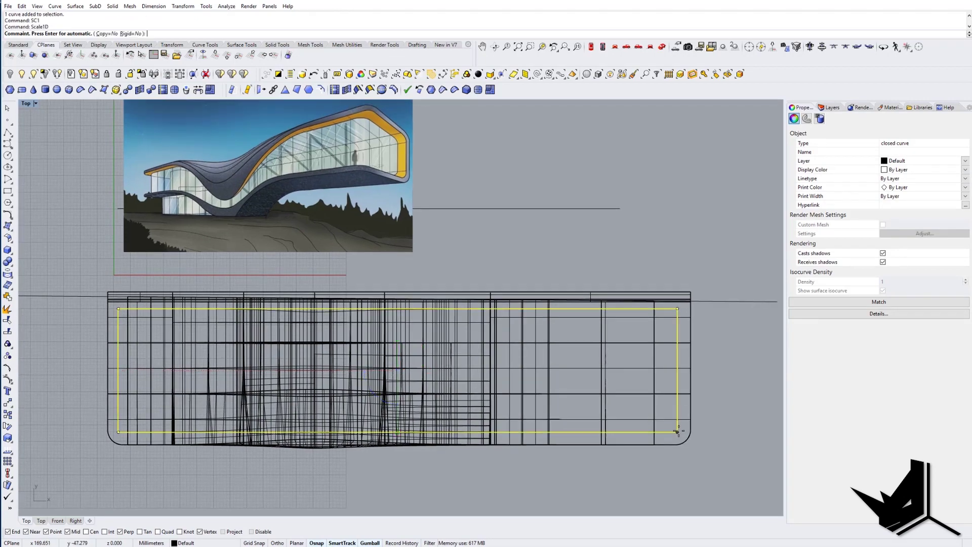
pyautogui.click(677, 431)
pyautogui.click(677, 308)
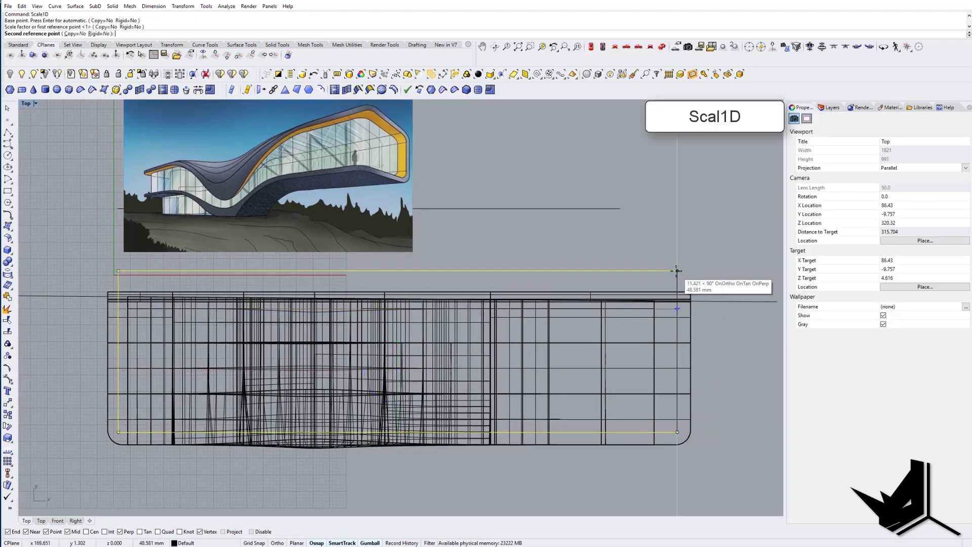
pyautogui.click(676, 270)
pyautogui.moveTo(655, 360); pyautogui.dragTo(642, 314, button='right')
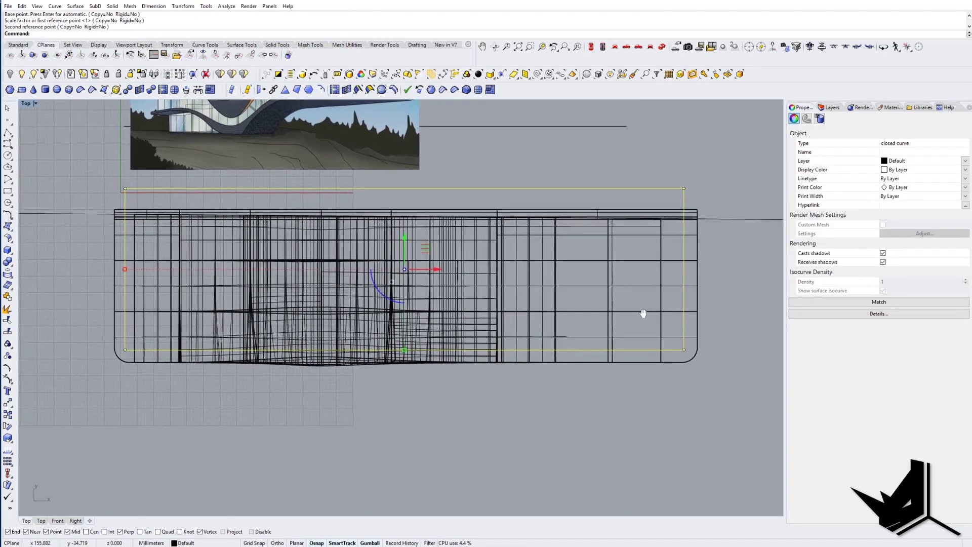
# Step: Fillet the rectangle's two front corners with radius 1
pyautogui.press('Escape')
pyautogui.scroll(6, 688, 346)
pyautogui.write('F')
pyautogui.press('Return')
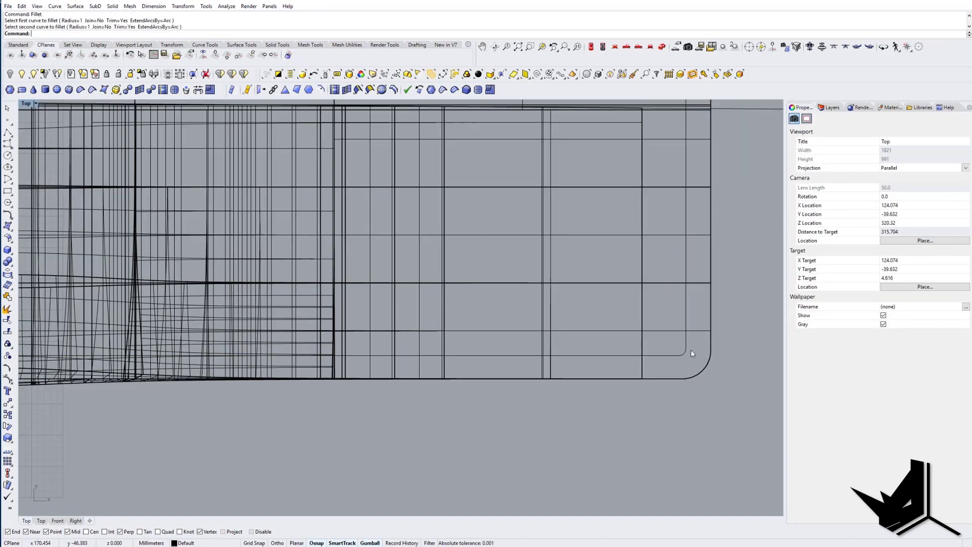
pyautogui.scroll(-5, 692, 353)
pyautogui.scroll(6, 137, 352)
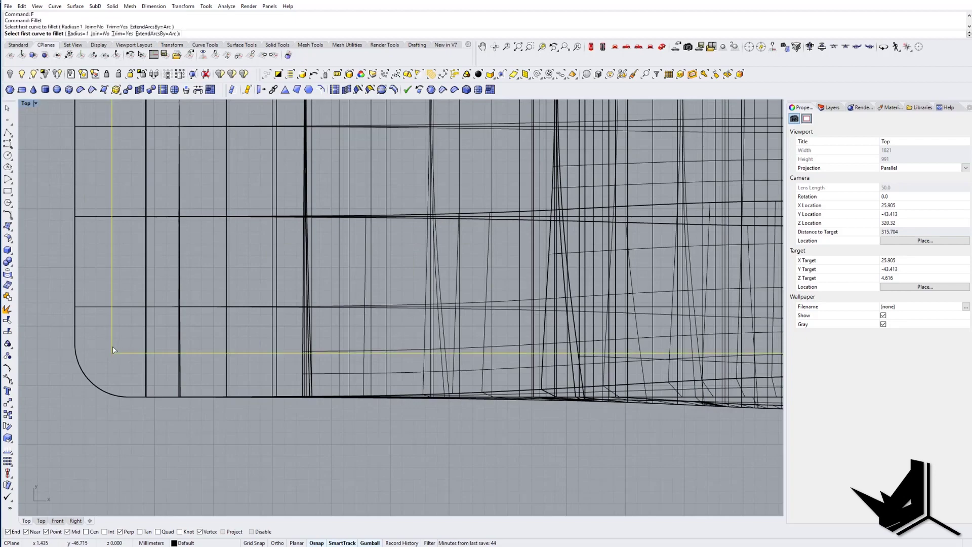
pyautogui.scroll(-2, 128, 354)
pyautogui.click(128, 353)
pyautogui.scroll(-5, 129, 351)
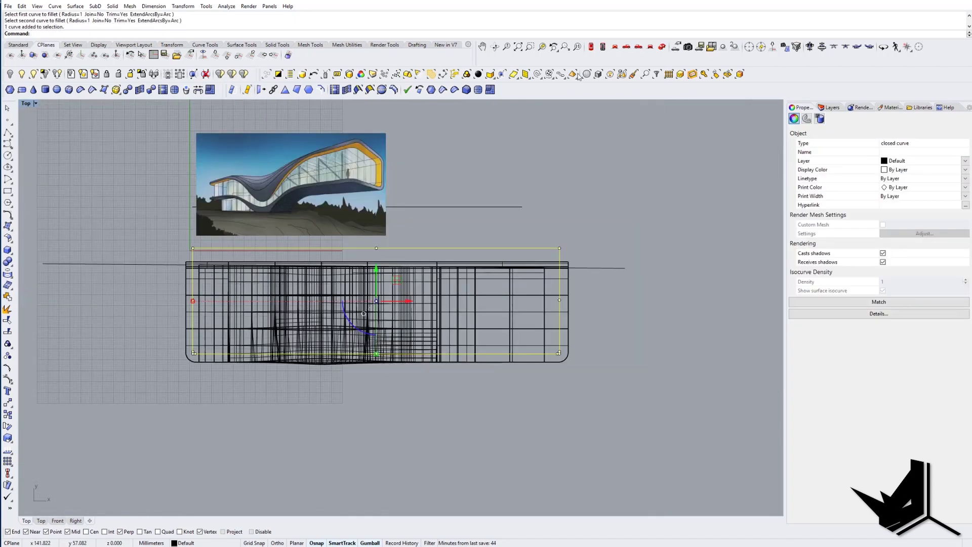
# Step: In shaded Perspective, move the rounded rectangle below the building and extrude it upward through the whole model
pyautogui.click(661, 47)
pyautogui.hotkey('ctrl', 'alt', 's')
pyautogui.moveTo(426, 296); pyautogui.dragTo(408, 292, button='right')
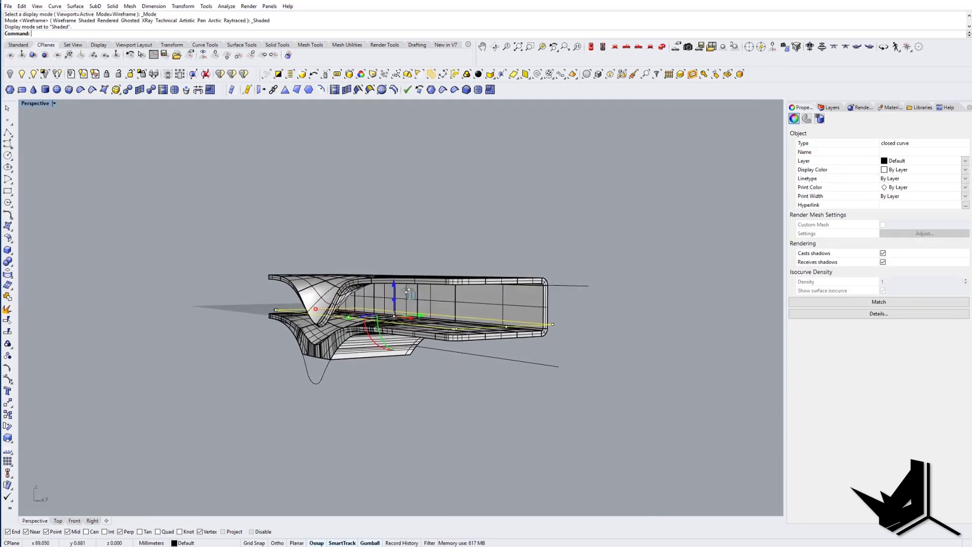
pyautogui.moveTo(389, 380); pyautogui.dragTo(394, 393)
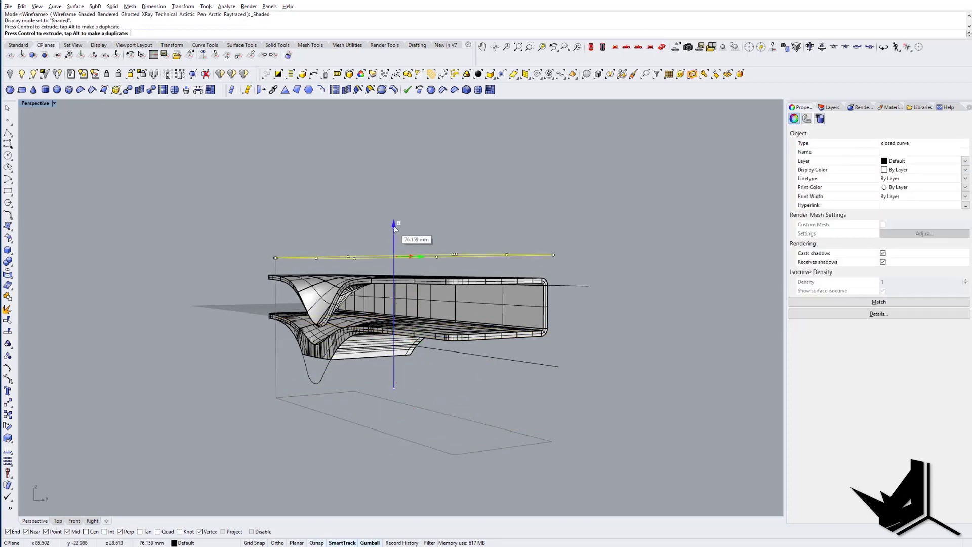
pyautogui.keyDown('ctrl'); pyautogui.moveTo(394, 228); pyautogui.dragTo(395, 204); pyautogui.keyUp('ctrl')
pyautogui.press('Escape')
pyautogui.moveTo(396, 236); pyautogui.dragTo(417, 275, button='right')
pyautogui.scroll(4, 475, 336)
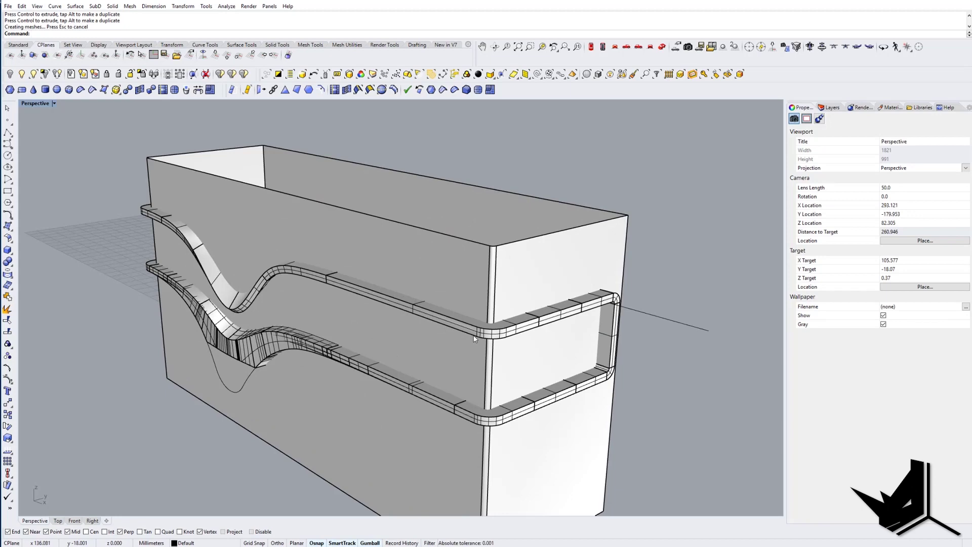
# Step: Split the extruded walls with the roof and floor shell, and delete the wall part outside it
pyautogui.write('plit')
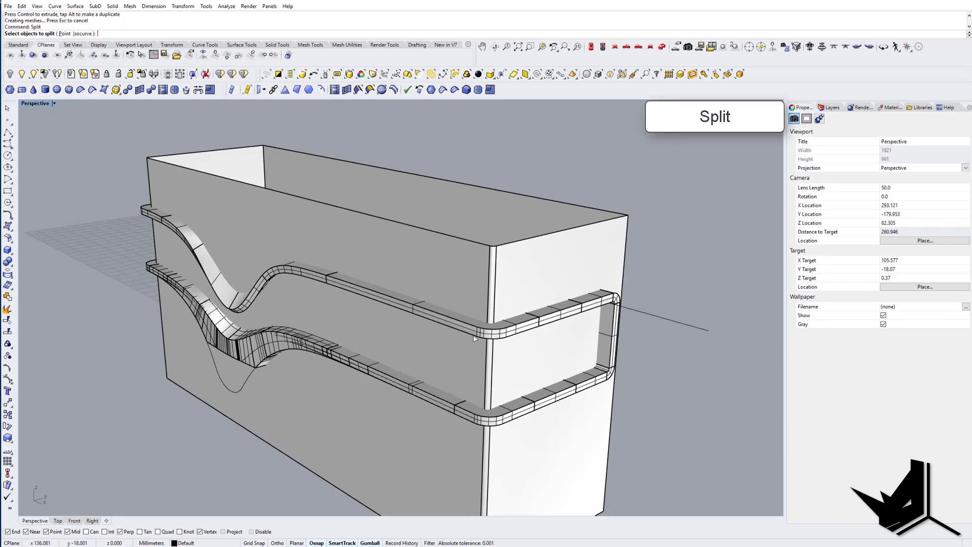
pyautogui.click(475, 280)
pyautogui.moveTo(456, 350); pyautogui.dragTo(416, 313, button='right')
pyautogui.press('Return')
pyautogui.click(468, 283)
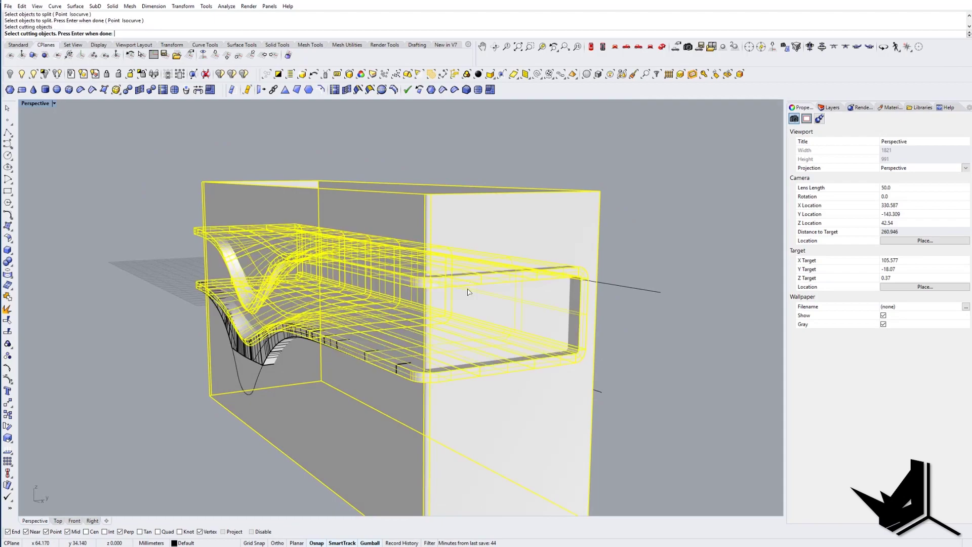
pyautogui.moveTo(467, 292); pyautogui.dragTo(509, 309, button='right')
pyautogui.press('Return')
pyautogui.click(553, 409)
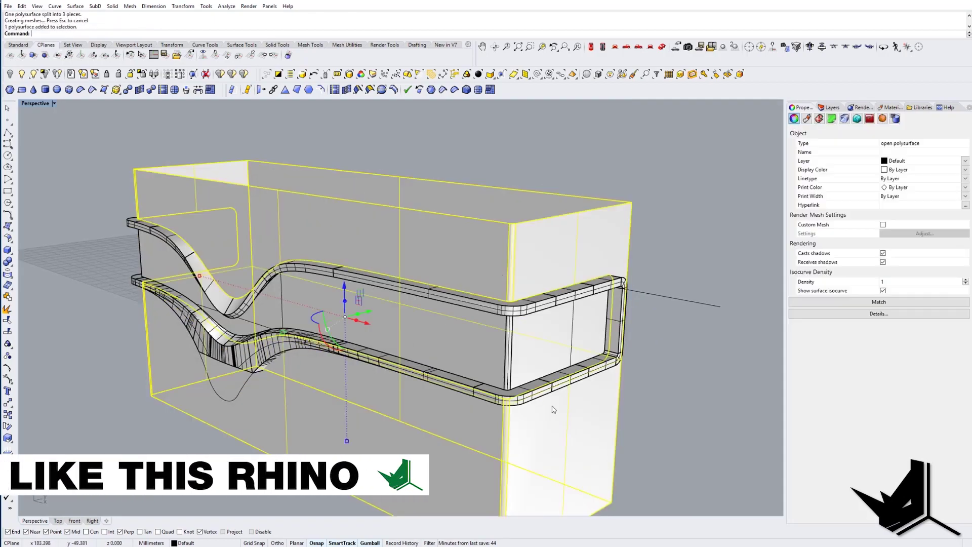
pyautogui.press('Delete')
# Step: In the Top view with Wireframe display, draw a smaller rectangle inside the left half of the floor outline for the lower level
pyautogui.moveTo(381, 342); pyautogui.dragTo(572, 344, button='right')
pyautogui.moveTo(572, 344); pyautogui.dragTo(531, 424, button='right')
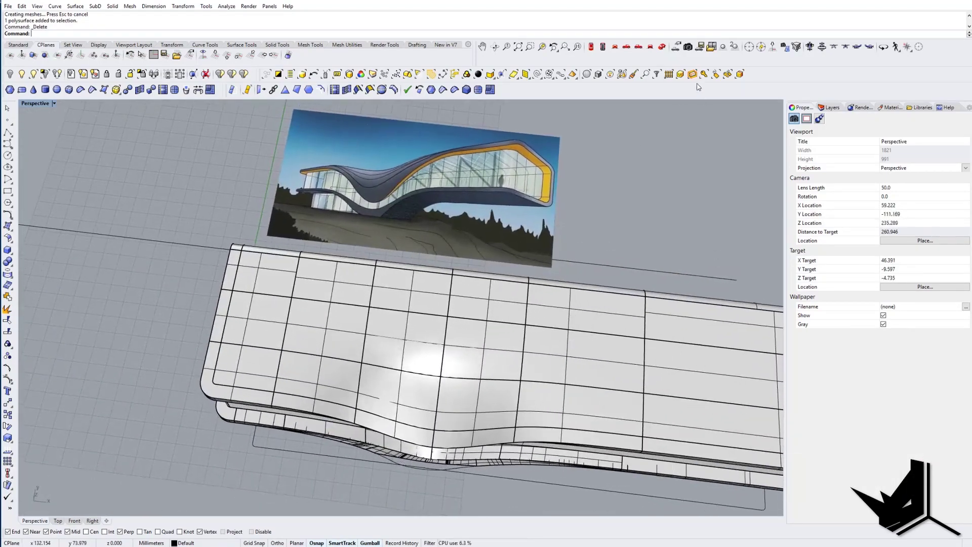
pyautogui.moveTo(553, 171); pyautogui.dragTo(570, 132, button='right')
pyautogui.click(591, 46)
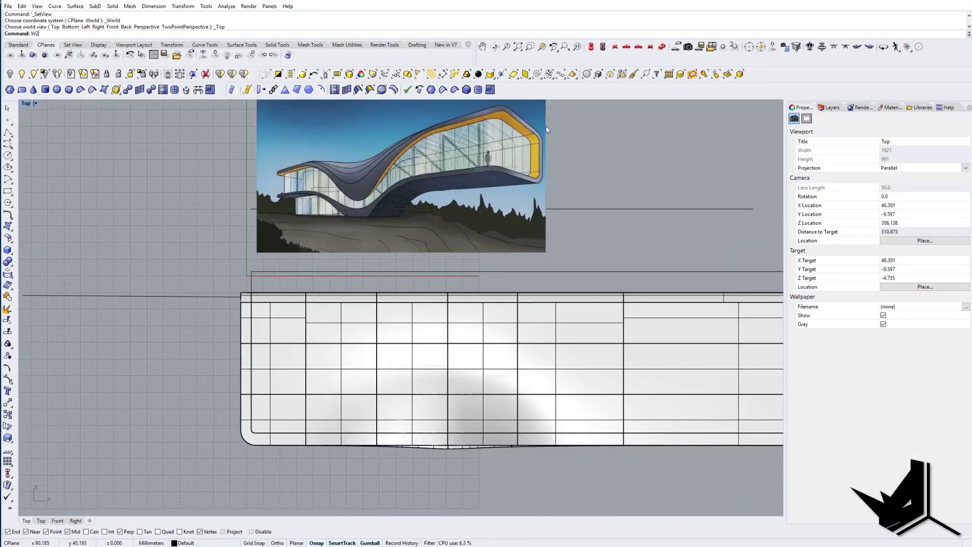
pyautogui.hotkey('ctrl', 'alt', 'w')
pyautogui.moveTo(345, 357)
pyautogui.mouseDown(button='right')
pyautogui.moveTo(373, 313)
pyautogui.moveTo(368, 294)
pyautogui.mouseUp(button='right')
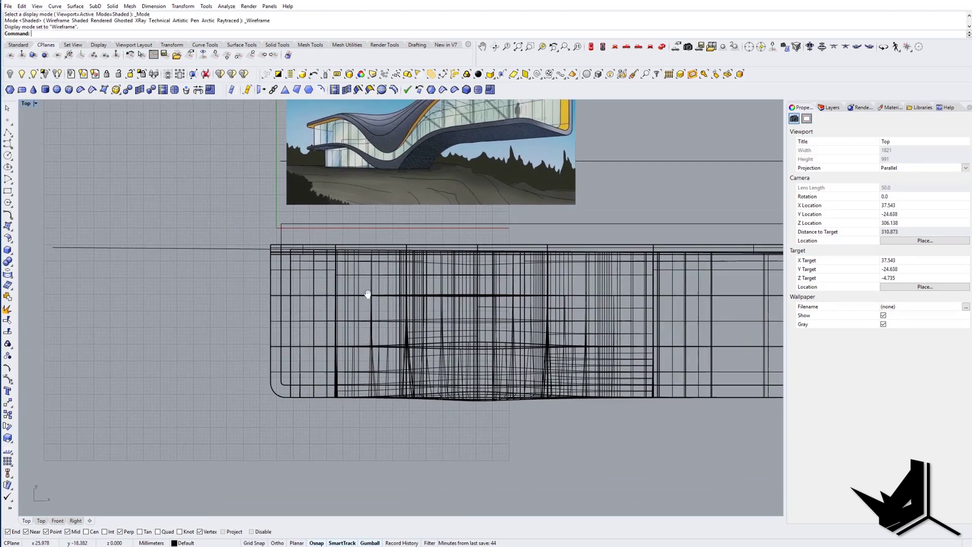
pyautogui.press('Return')
pyautogui.scroll(5, 315, 272)
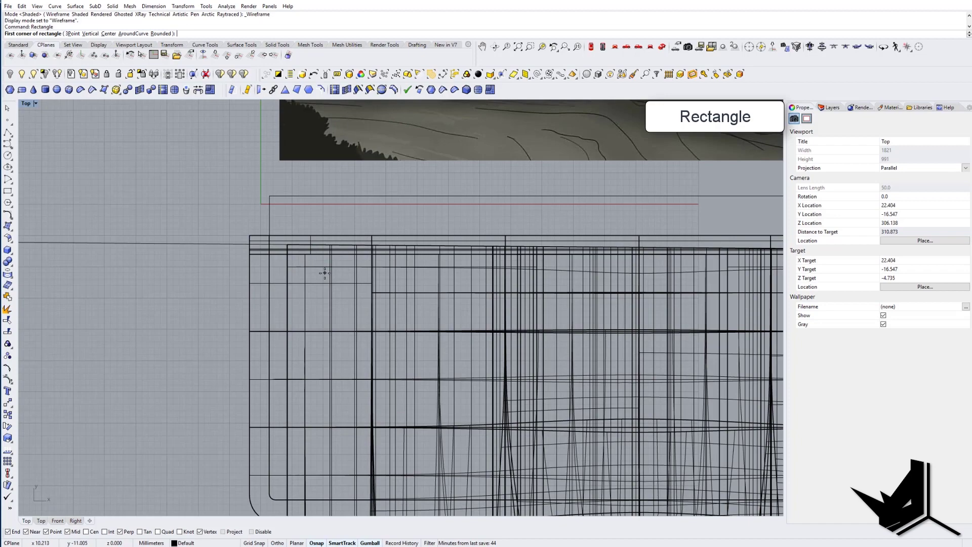
pyautogui.click(325, 273)
pyautogui.scroll(-5, 324, 273)
pyautogui.scroll(3, 406, 319)
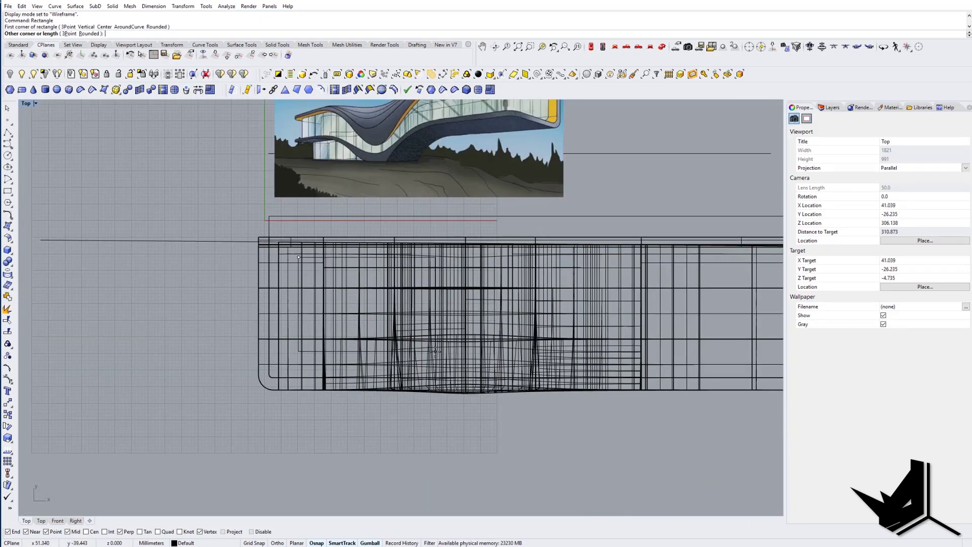
pyautogui.scroll(6, 450, 360)
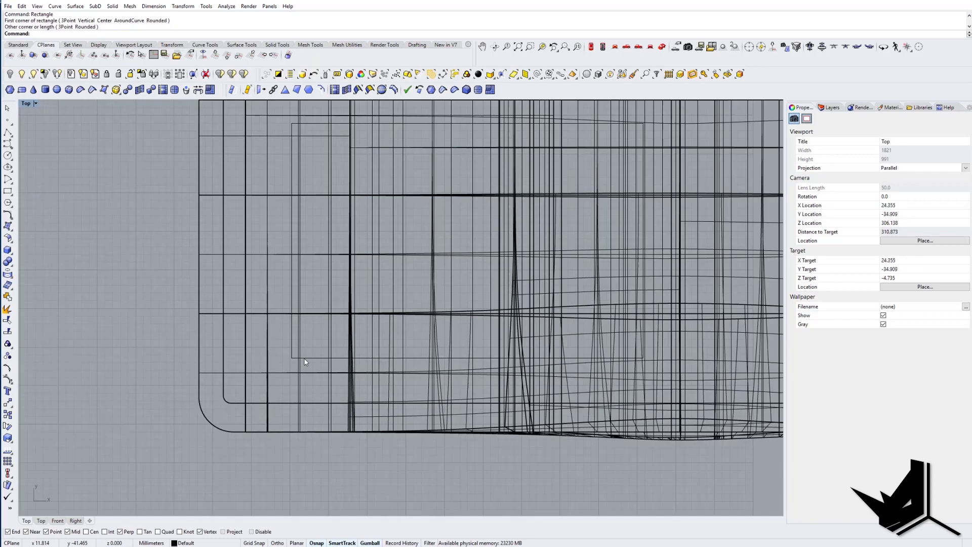
# Step: Fillet the smaller rectangle's front-left corner with radius 1
pyautogui.write('f')
pyautogui.press('Return')
pyautogui.click(292, 358)
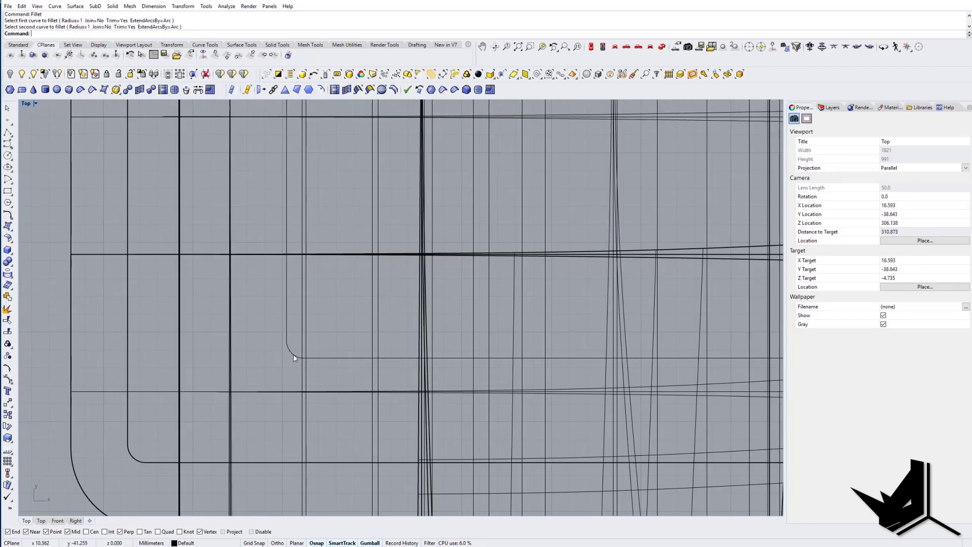
pyautogui.scroll(-6, 293, 351)
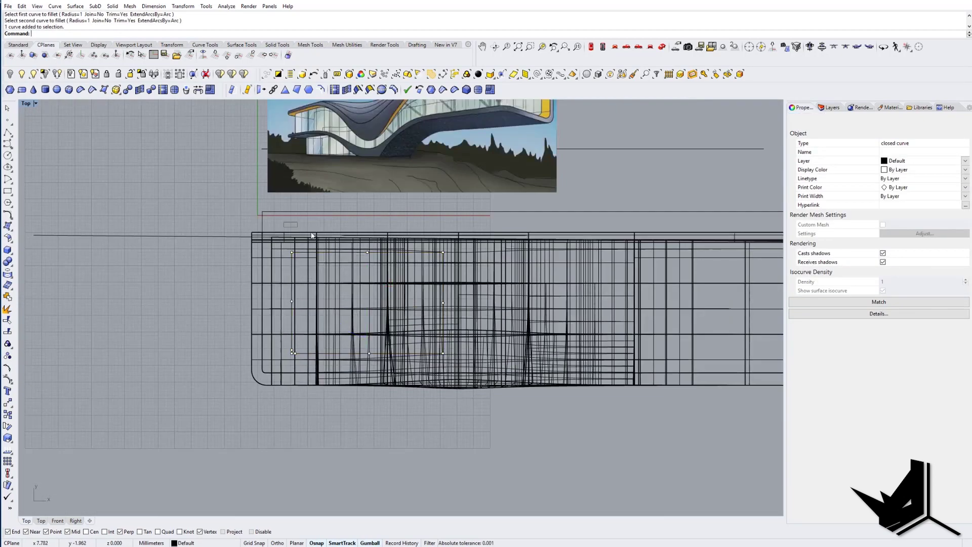
# Step: Move the back control points of the smaller rectangle so its rear edge lies just inside the shell's back wall
pyautogui.moveTo(311, 233); pyautogui.dragTo(450, 269)
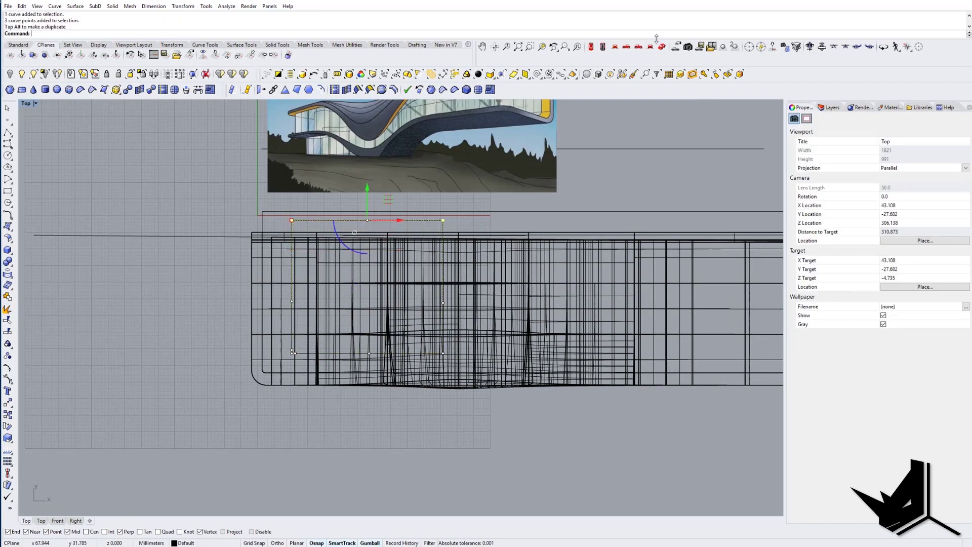
pyautogui.click(662, 47)
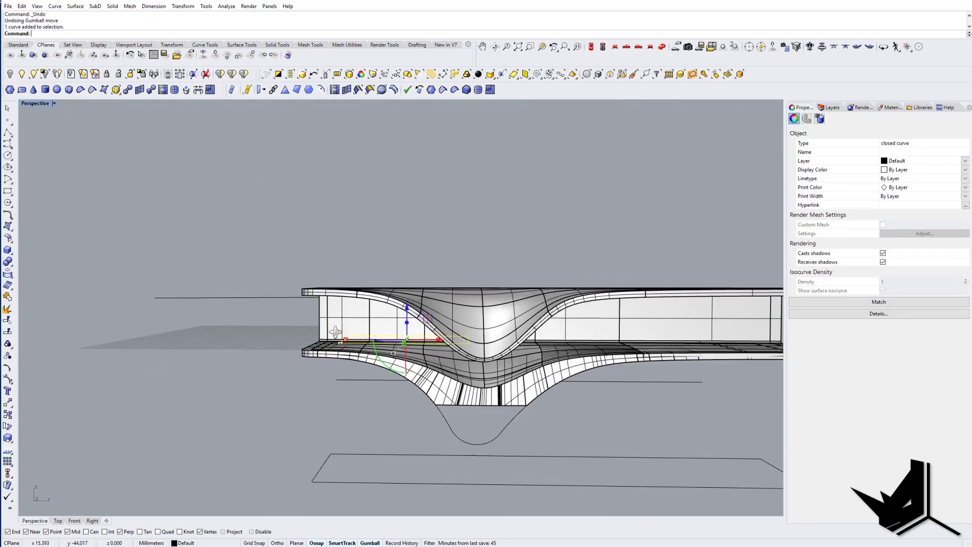
pyautogui.moveTo(336, 332); pyautogui.dragTo(327, 342, button='right')
pyautogui.scroll(4, 327, 341)
pyautogui.moveTo(309, 305); pyautogui.dragTo(333, 382)
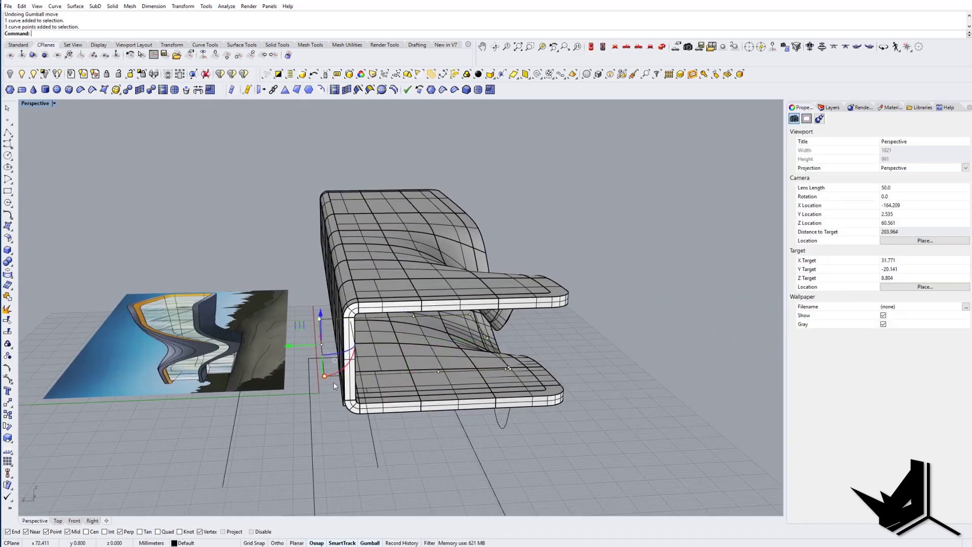
pyautogui.moveTo(333, 381); pyautogui.dragTo(341, 355, button='right')
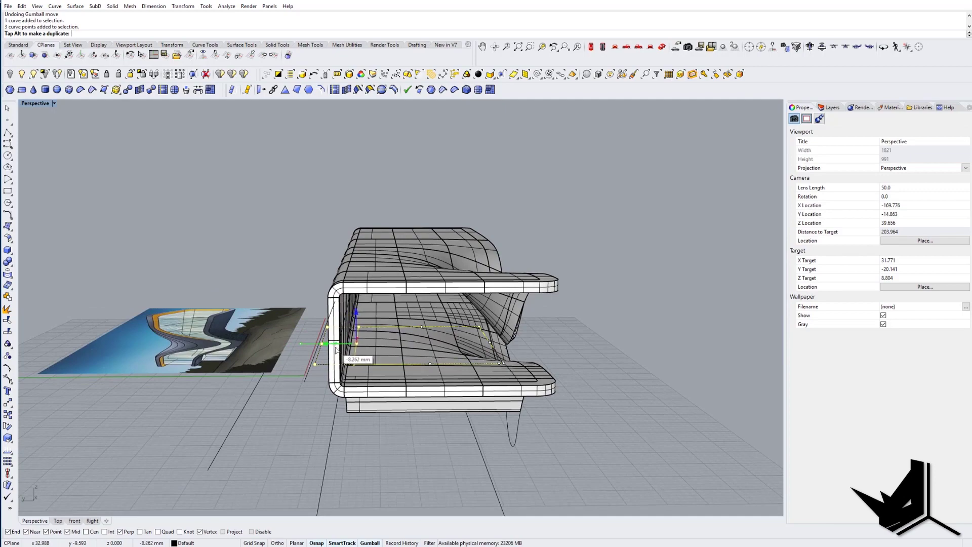
pyautogui.moveTo(335, 350); pyautogui.dragTo(336, 349)
pyautogui.moveTo(354, 349); pyautogui.dragTo(383, 381, button='right')
pyautogui.press('Escape')
pyautogui.press('Escape')
# Step: Fillet both back corners of the smaller rectangle with radius 1
pyautogui.scroll(8, 353, 381)
pyautogui.click(359, 382)
pyautogui.click(363, 390)
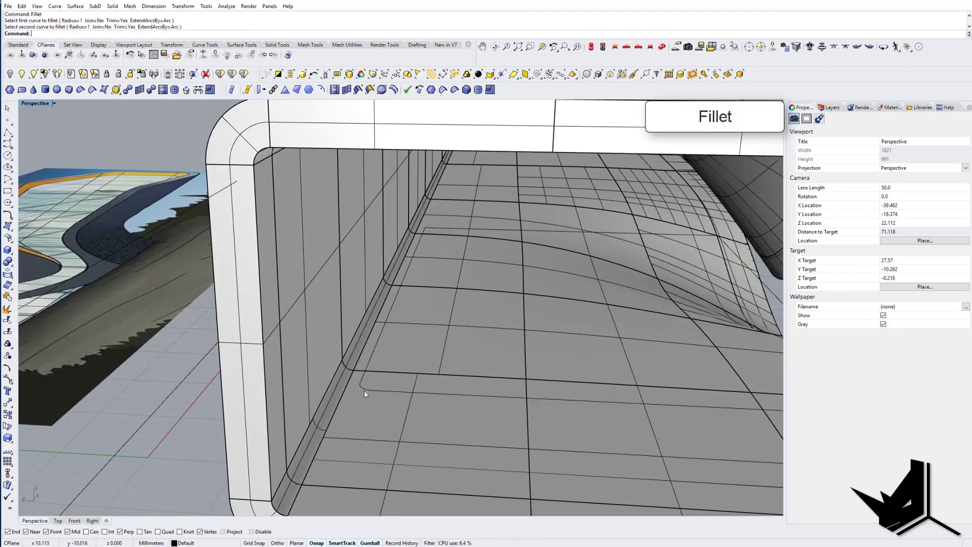
pyautogui.scroll(2, 431, 239)
pyautogui.rightClick(424, 235)
pyautogui.click(420, 234)
pyautogui.scroll(-10, 435, 228)
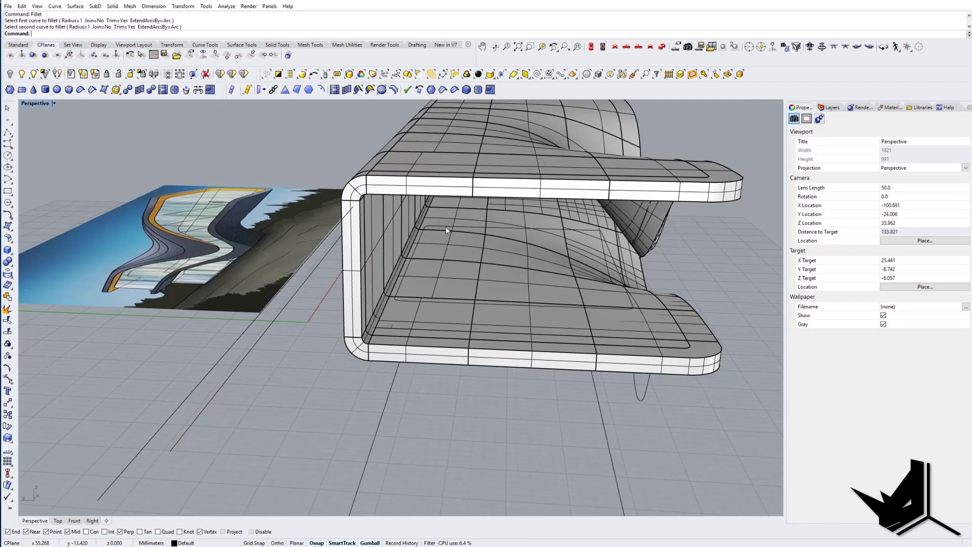
# Step: Fillet the smaller rectangle's remaining front-right corner with radius 1
pyautogui.click(445, 225)
pyautogui.click(487, 256)
pyautogui.scroll(8, 630, 277)
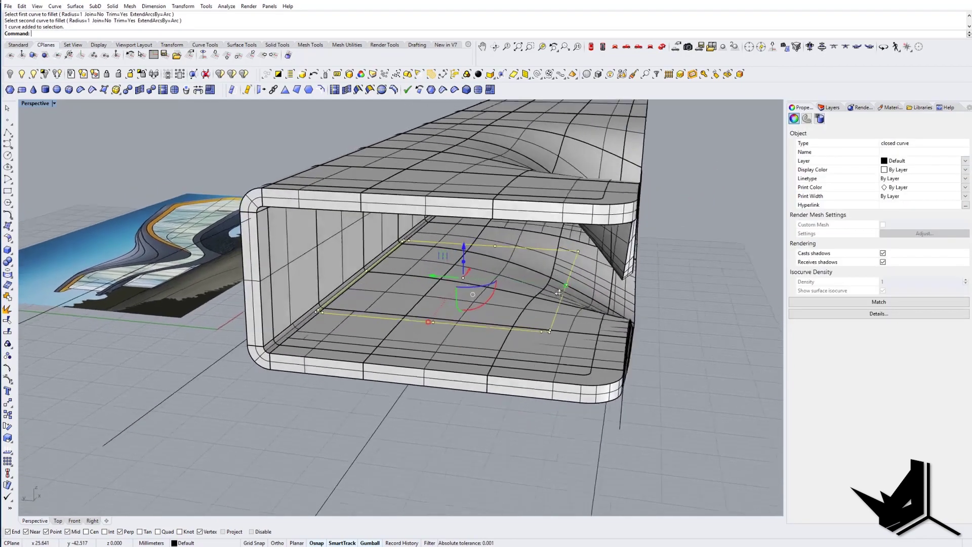
pyautogui.press('Escape')
pyautogui.write('F')
pyautogui.press('Return')
pyautogui.moveTo(591, 246)
pyautogui.mouseDown(button='right')
pyautogui.moveTo(575, 250)
pyautogui.moveTo(589, 250)
pyautogui.mouseUp(button='right')
pyautogui.click(597, 261)
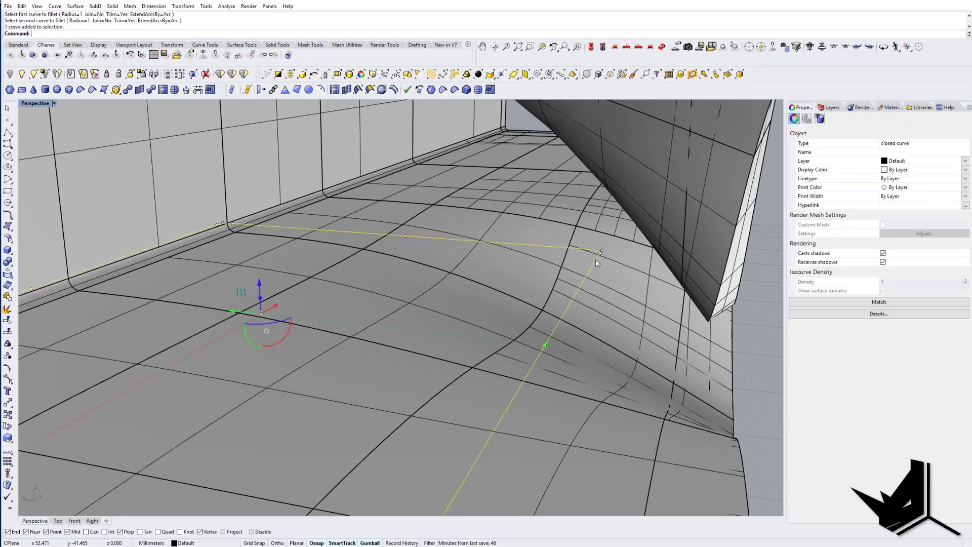
# Step: Extrude the rounded rectangle downward through the floor shell to below the level of the solid base
pyautogui.scroll(-10, 595, 260)
pyautogui.scroll(-4, 509, 268)
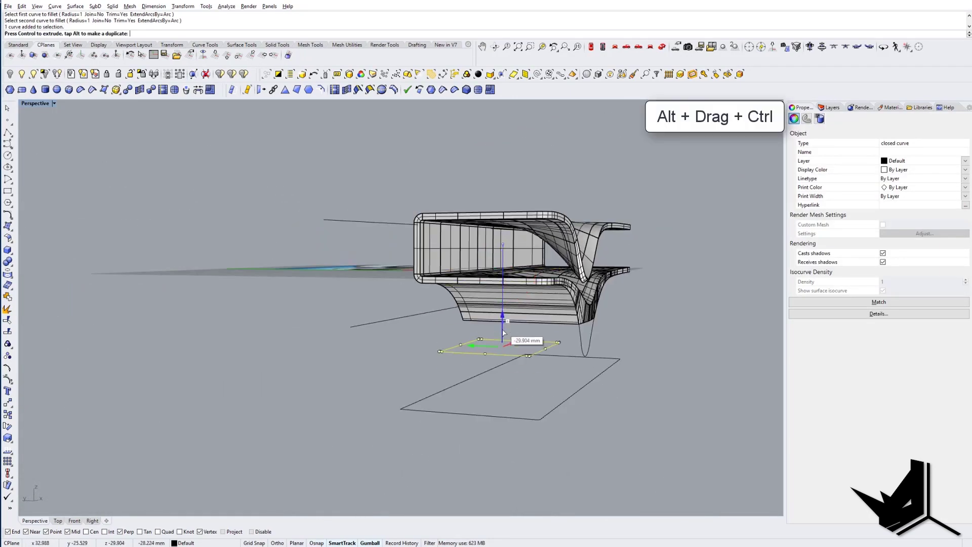
pyautogui.keyDown('ctrl'); pyautogui.moveTo(504, 333); pyautogui.dragTo(504, 358); pyautogui.keyUp('ctrl')
pyautogui.moveTo(572, 329); pyautogui.dragTo(458, 313, button='right')
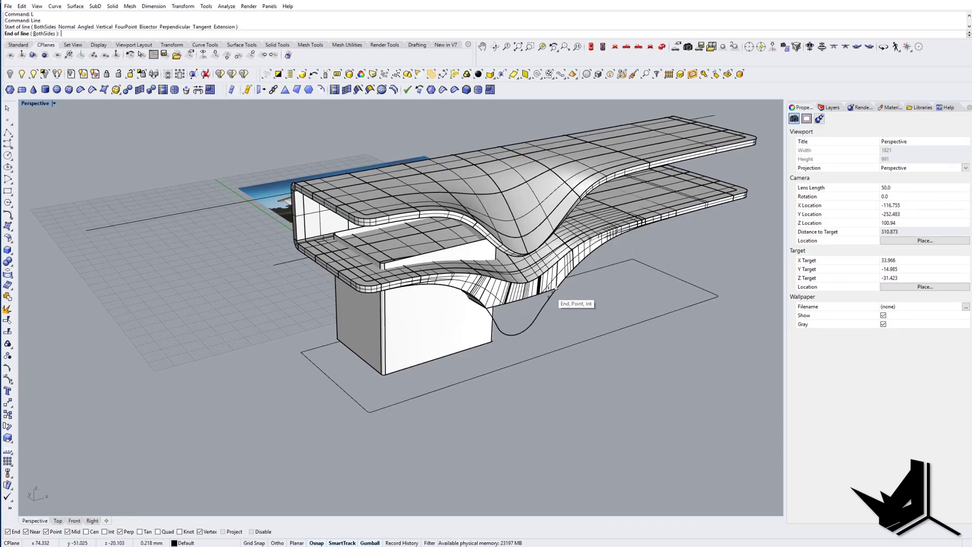
pyautogui.click(272, 380)
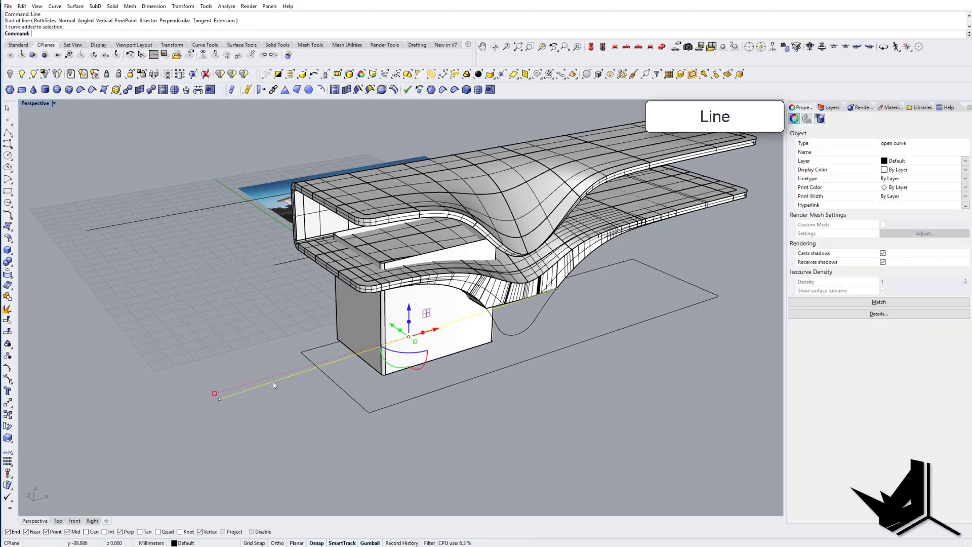
pyautogui.hotkey('ctrl', 'z')
# Step: Draw a straight polyline from the base's front-right bottom corner along its bottom edge, ending beyond the left side of the lower walls
pyautogui.moveTo(473, 323); pyautogui.dragTo(435, 340, button='right')
pyautogui.scroll(5, 540, 324)
pyautogui.write('pl')
pyautogui.press('Return')
pyautogui.scroll(4, 550, 332)
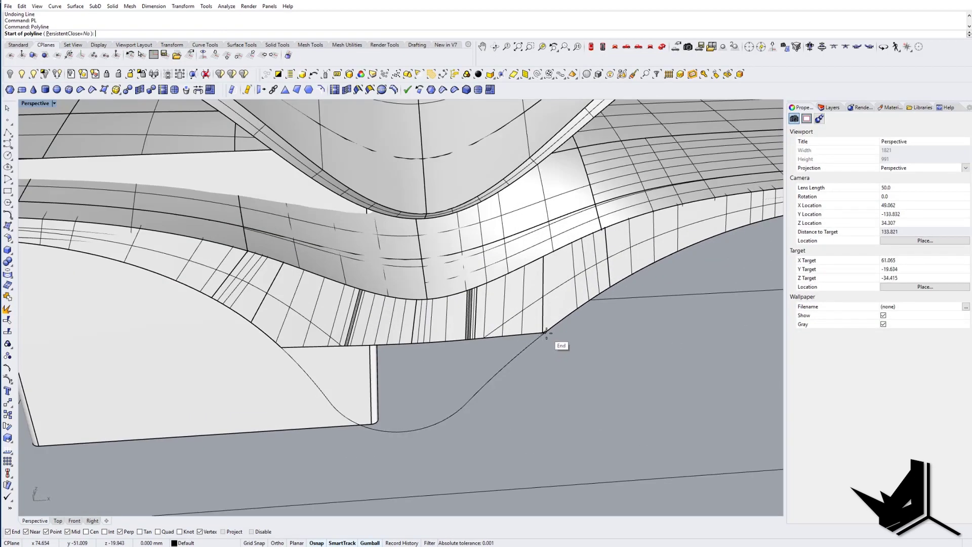
pyautogui.scroll(-1, 544, 334)
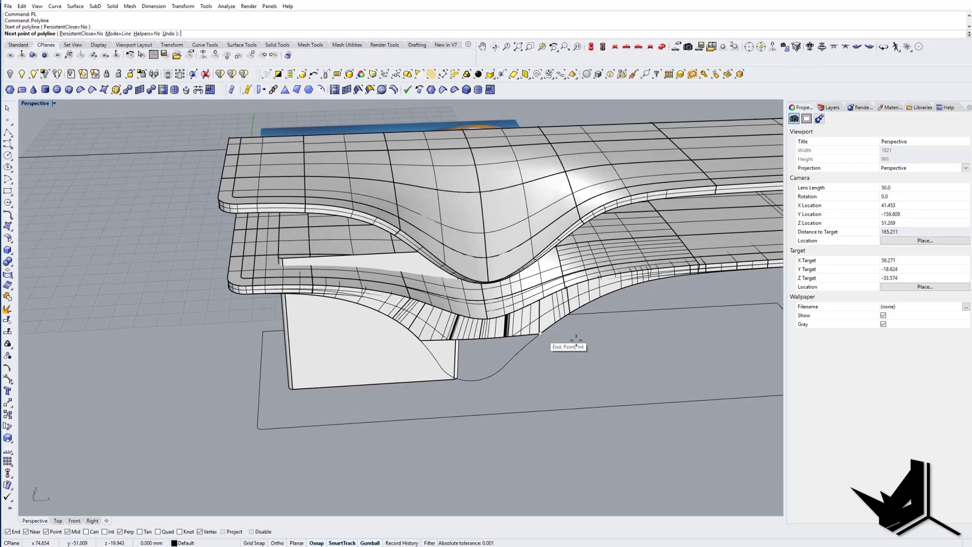
pyautogui.keyDown('shift'); pyautogui.click(174, 372); pyautogui.keyUp('shift')
pyautogui.press('Return')
# Step: Extrude the line backward into a horizontal cutting plane that passes completely through the lower-level walls
pyautogui.click(198, 353)
pyautogui.moveTo(198, 353); pyautogui.dragTo(359, 360, button='right')
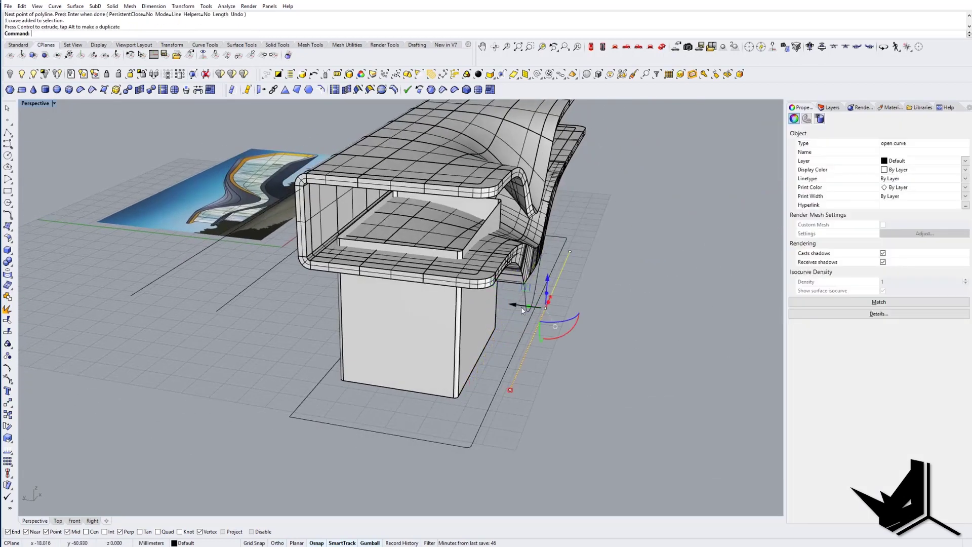
pyautogui.keyDown('ctrl'); pyautogui.moveTo(343, 310); pyautogui.dragTo(313, 308); pyautogui.keyUp('ctrl')
pyautogui.press('Escape')
# Step: Split the lower-level walls using the floor shell and the horizontal plane as cutting objects
pyautogui.moveTo(402, 342); pyautogui.dragTo(418, 328, button='right')
pyautogui.write('Split')
pyautogui.press('Return')
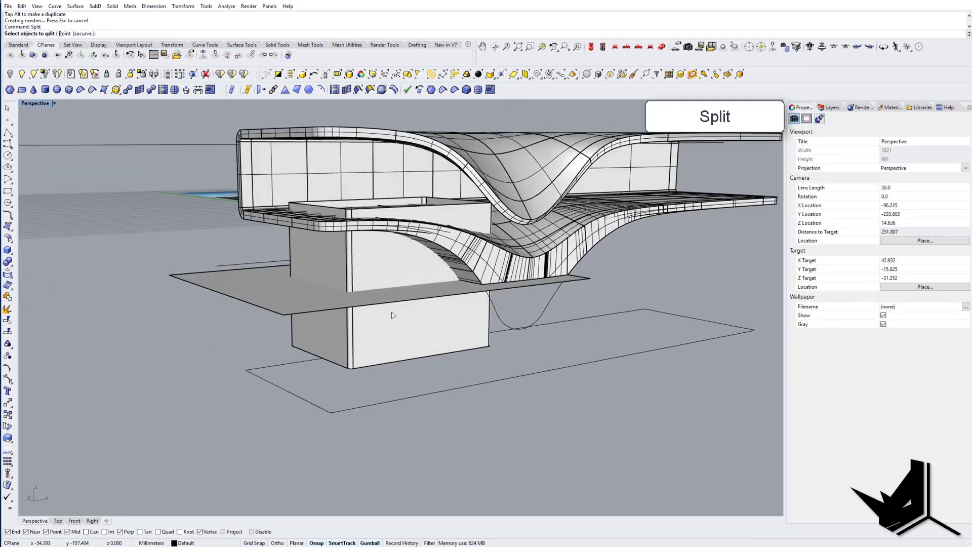
pyautogui.click(402, 263)
pyautogui.press('Return')
pyautogui.click(457, 293)
pyautogui.press('Return')
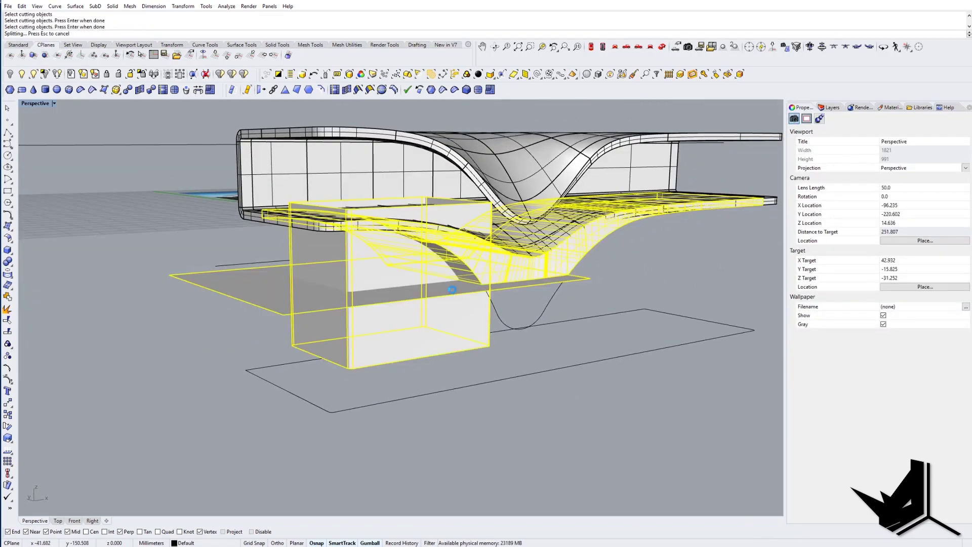
# Step: Delete the wall pieces above the floor shell and below the base level, together with the cutting plane
pyautogui.click(381, 276)
pyautogui.press('Delete')
pyautogui.click(440, 316)
pyautogui.press('Delete')
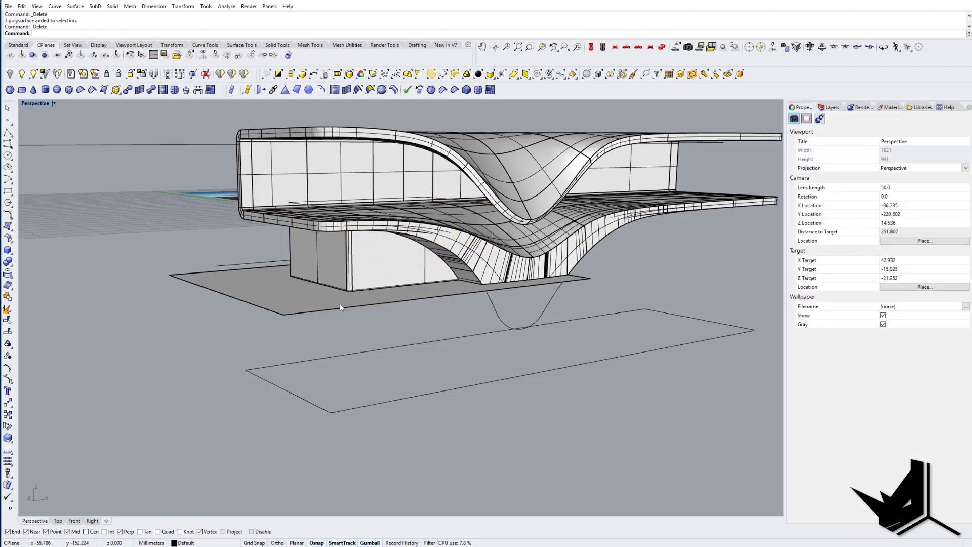
pyautogui.click(339, 303)
pyautogui.press('Delete')
# Step: Show all hidden objects in the shaded Perspective view
pyautogui.moveTo(339, 304); pyautogui.dragTo(228, 290, button='right')
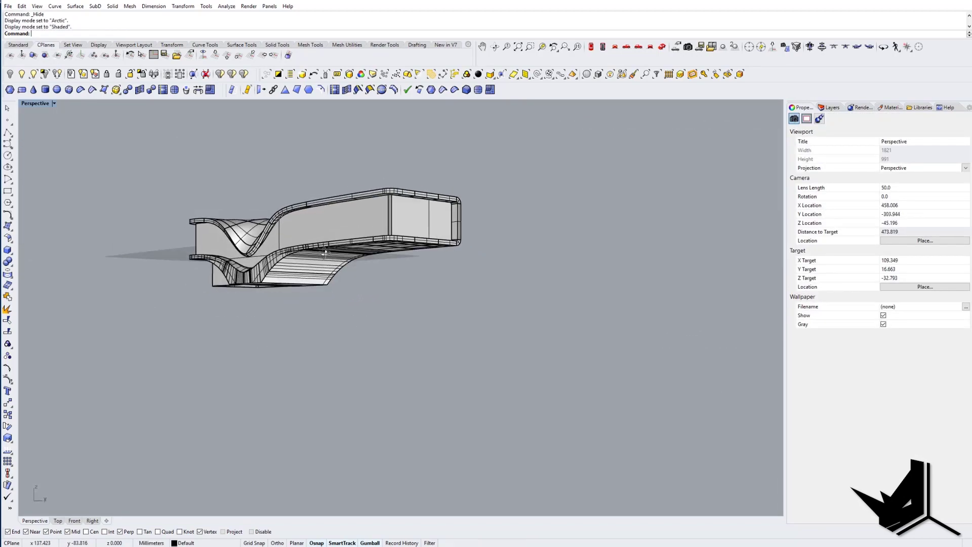
pyautogui.moveTo(325, 253); pyautogui.dragTo(343, 284, button='right')
pyautogui.moveTo(102, 178); pyautogui.dragTo(584, 375)
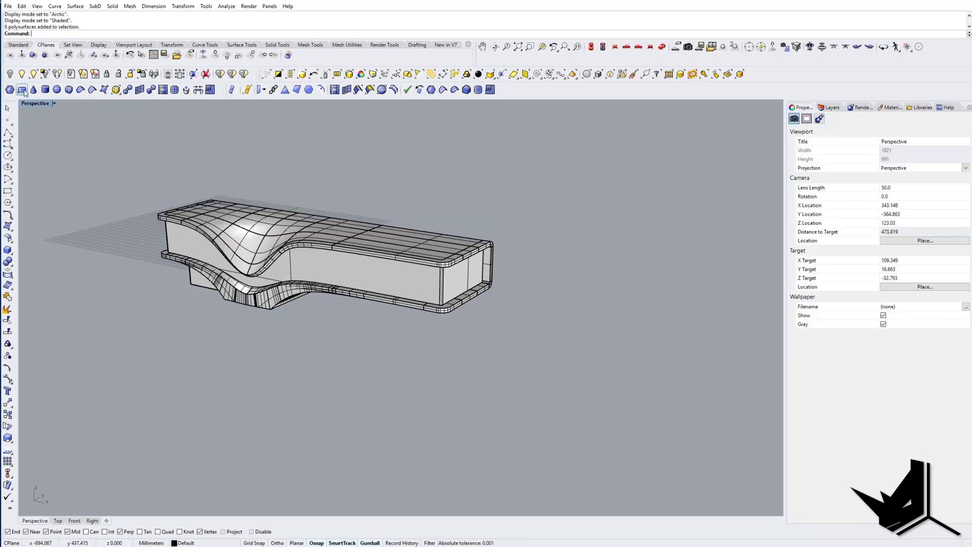
pyautogui.click(21, 74)
# Step: Move the whole model, curves included, from the base's front-right bottom corner to the origin at 0,0,0
pyautogui.moveTo(88, 157); pyautogui.dragTo(589, 447)
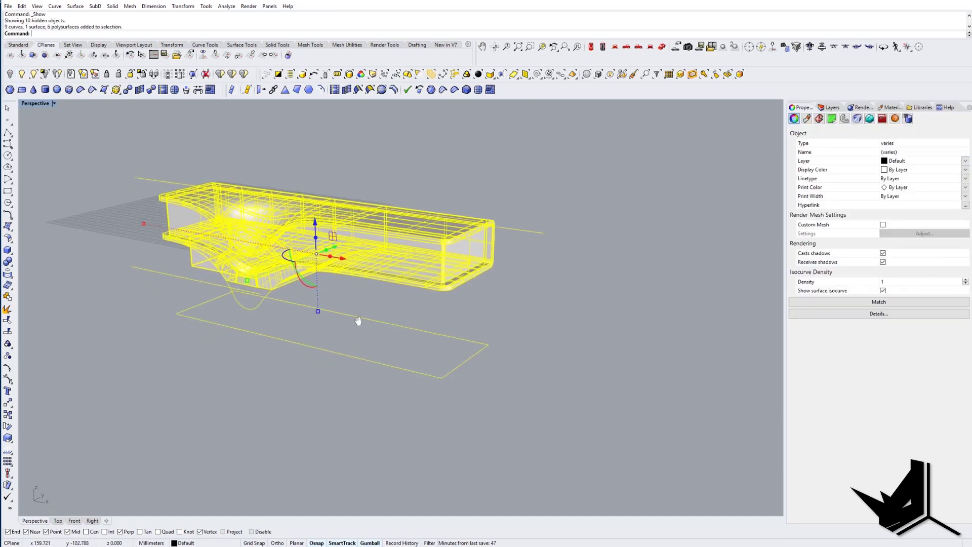
pyautogui.write('m')
pyautogui.press('Return')
pyautogui.scroll(5, 213, 265)
pyautogui.scroll(3, 512, 343)
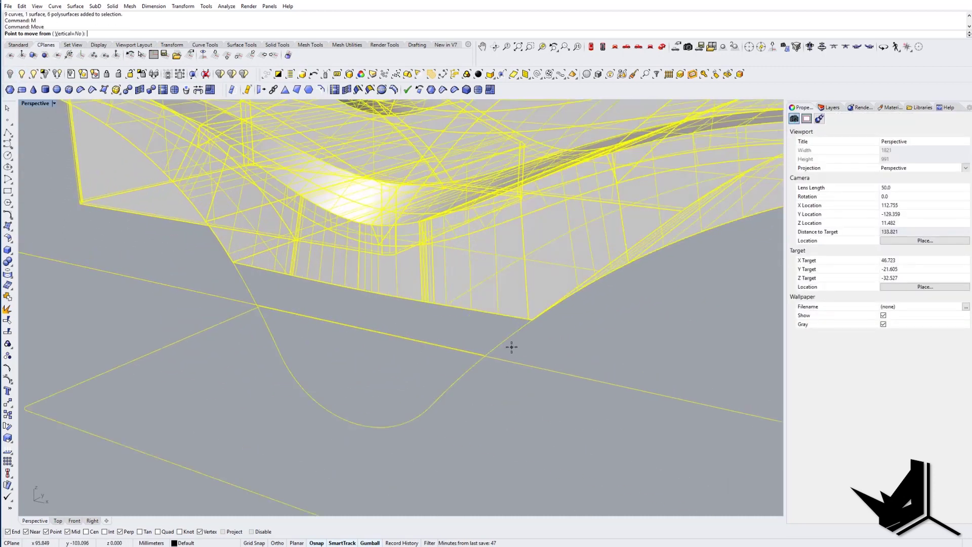
pyautogui.click(494, 312)
pyautogui.scroll(-4, 494, 312)
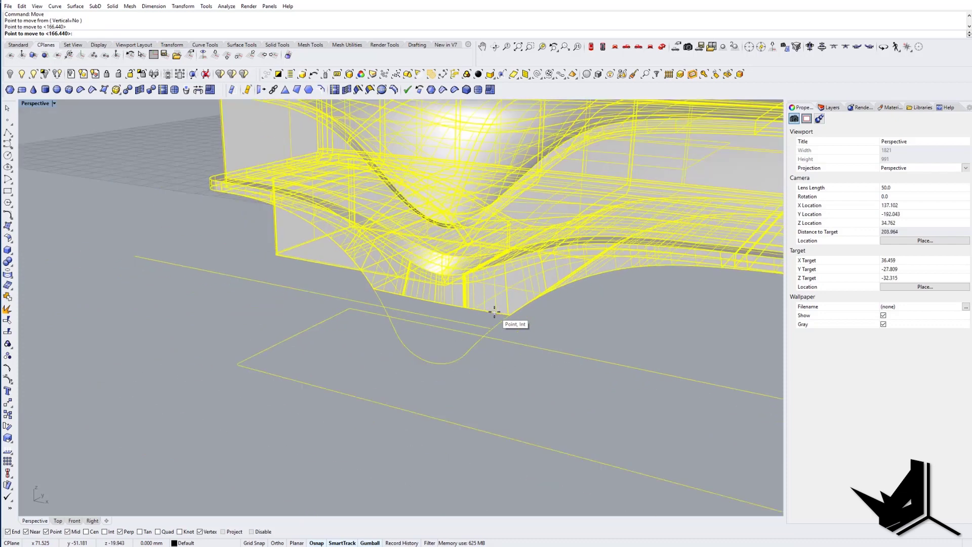
pyautogui.write('0,0,0')
pyautogui.press('Return')
pyautogui.press('Escape')
# Step: Select all curves with SelCrv and hide them
pyautogui.scroll(-5, 508, 316)
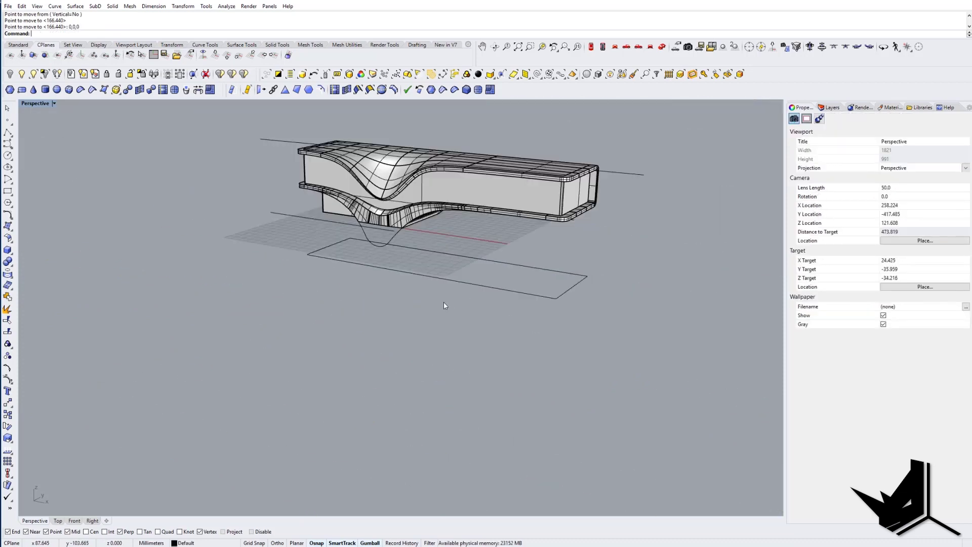
pyautogui.moveTo(370, 318); pyautogui.dragTo(400, 322, button='right')
pyautogui.scroll(3, 395, 327)
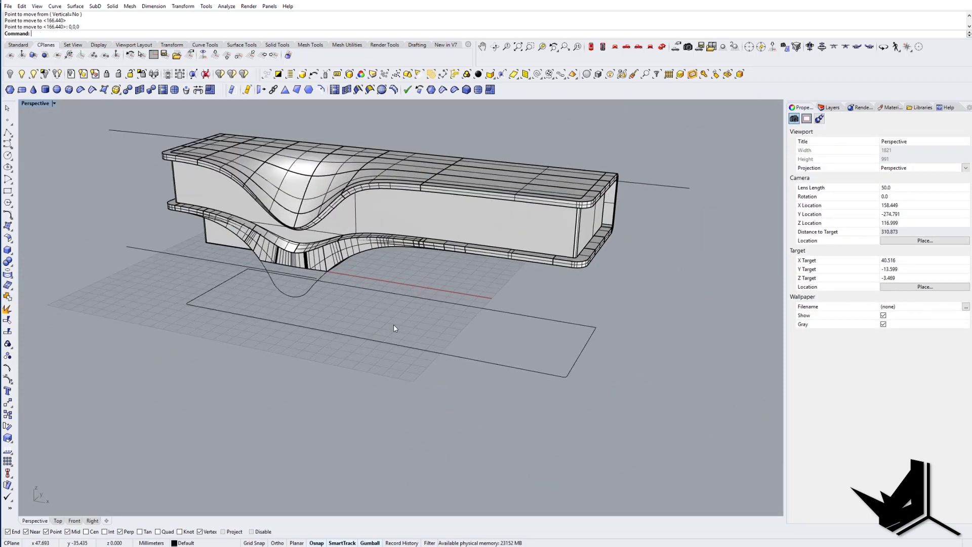
pyautogui.write('SelCrv')
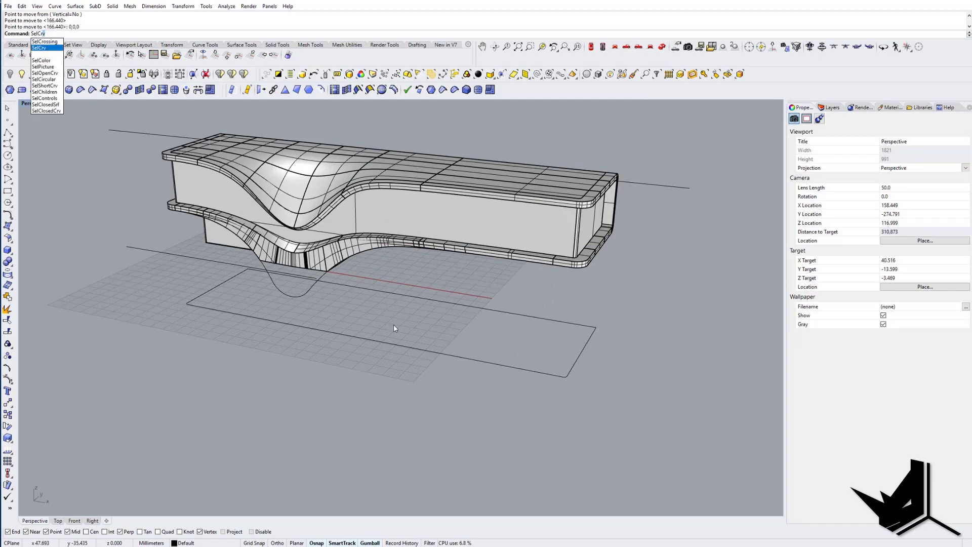
pyautogui.press('Return')
pyautogui.click(9, 74)
pyautogui.moveTo(377, 293); pyautogui.dragTo(363, 350, button='right')
pyautogui.scroll(-6, 372, 283)
pyautogui.keyDown('shift'); pyautogui.moveTo(372, 284); pyautogui.dragTo(353, 322, button='right'); pyautogui.keyUp('shift')
pyautogui.moveTo(354, 323); pyautogui.dragTo(369, 304, button='right')
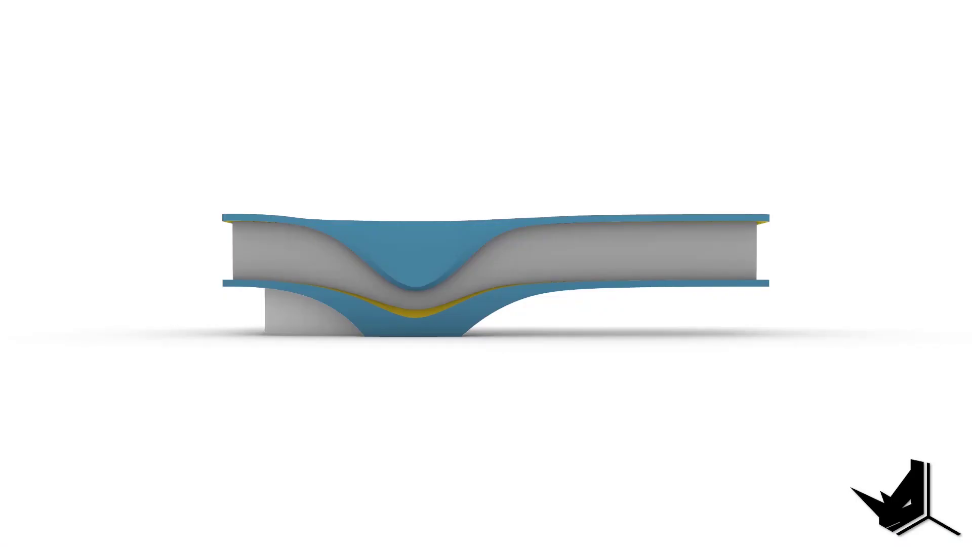